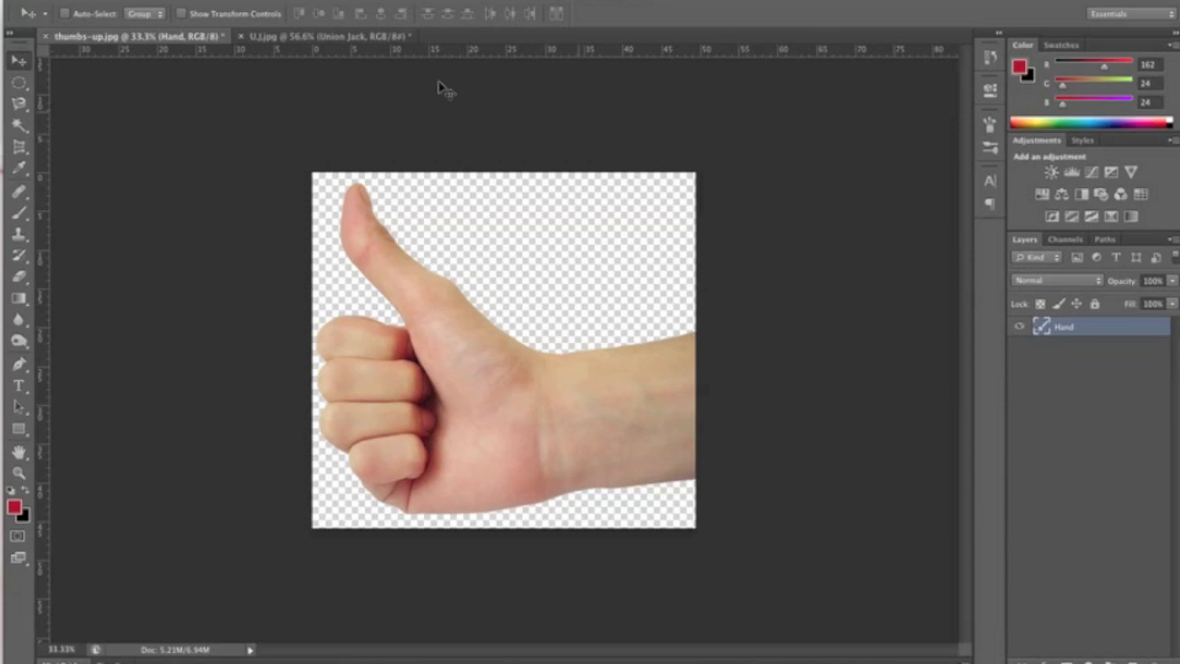
Copy the Hand layer from thumbs-up.jpg into the U.J.jpg document, above the Union Jack layer
{"action": "left_click", "coordinate": [259, 36]}
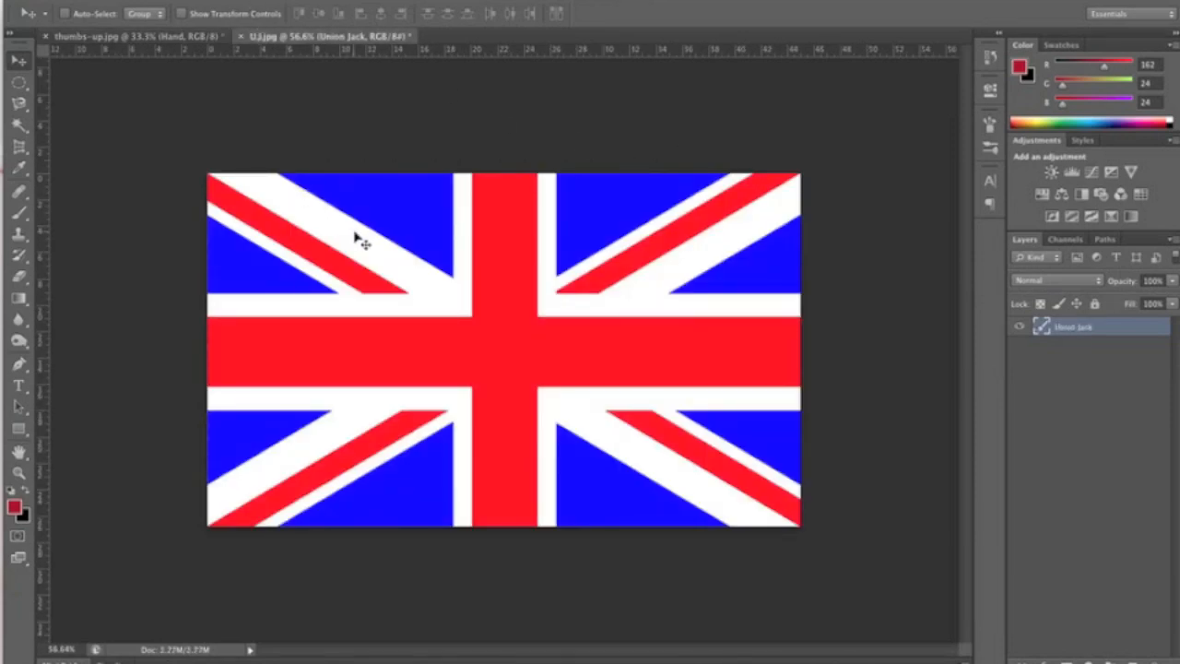
{"action": "left_click", "coordinate": [126, 39]}
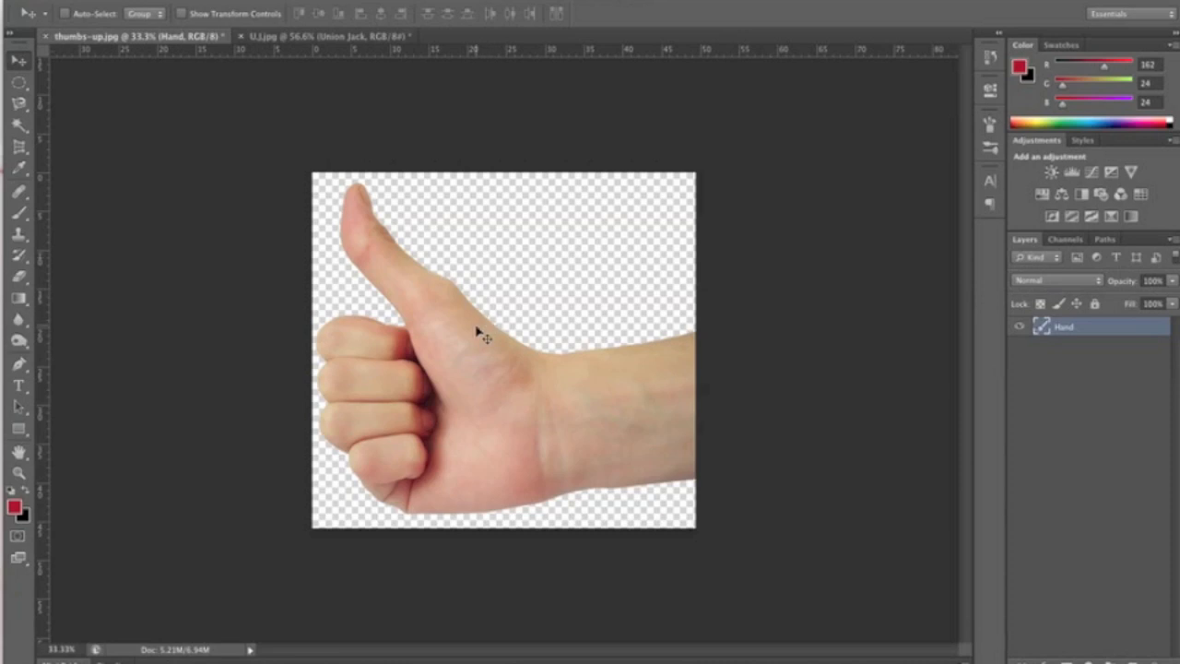
{"action": "mouse_move", "coordinate": [476, 334]}
{"action": "left_mouse_down"}
{"action": "mouse_move", "coordinate": [360, 101]}
{"action": "mouse_move", "coordinate": [374, 39]}
{"action": "mouse_move", "coordinate": [453, 388]}
{"action": "mouse_move", "coordinate": [471, 348]}
{"action": "left_mouse_up"}
{"action": "left_click_drag", "start_coordinate": [545, 415], "coordinate": [527, 367]}
Scale the hand down to about 60% with Free Transform so it fits over the flag
{"action": "key", "text": "ctrl+minus"}
{"action": "key", "text": "ctrl+minus"}
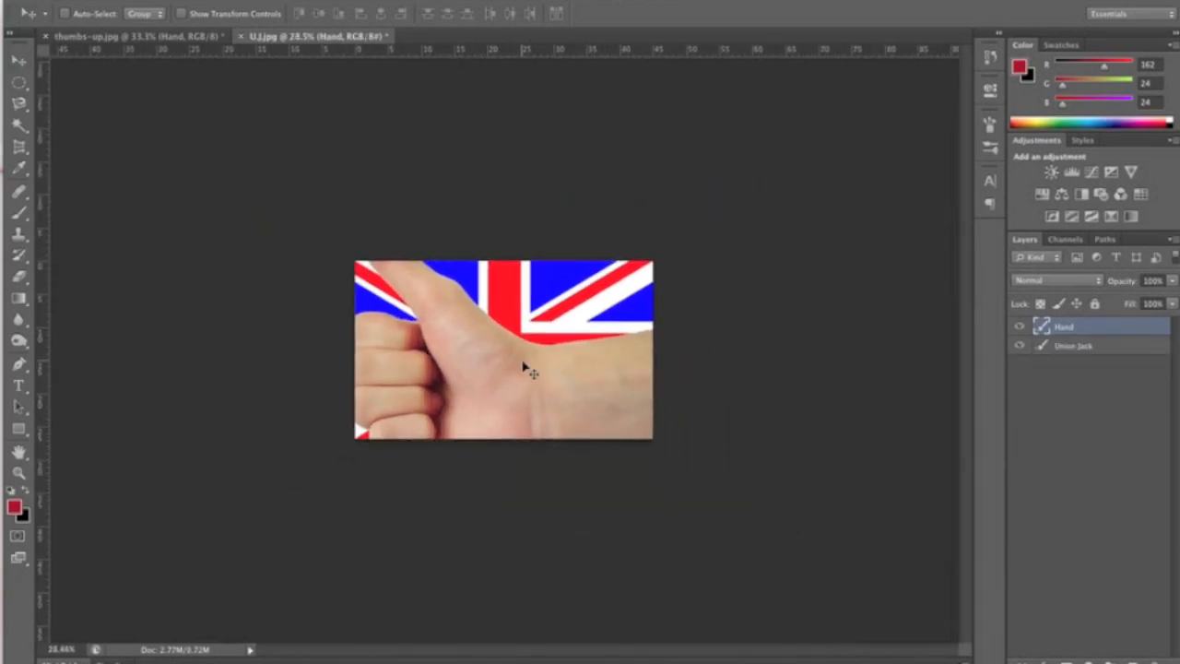
{"action": "key", "text": "ctrl+t"}
{"action": "left_click_drag", "start_coordinate": [337, 196], "coordinate": [440, 280]}
{"action": "left_click_drag", "start_coordinate": [544, 450], "coordinate": [505, 392]}
{"action": "left_click_drag", "start_coordinate": [400, 226], "coordinate": [431, 251]}
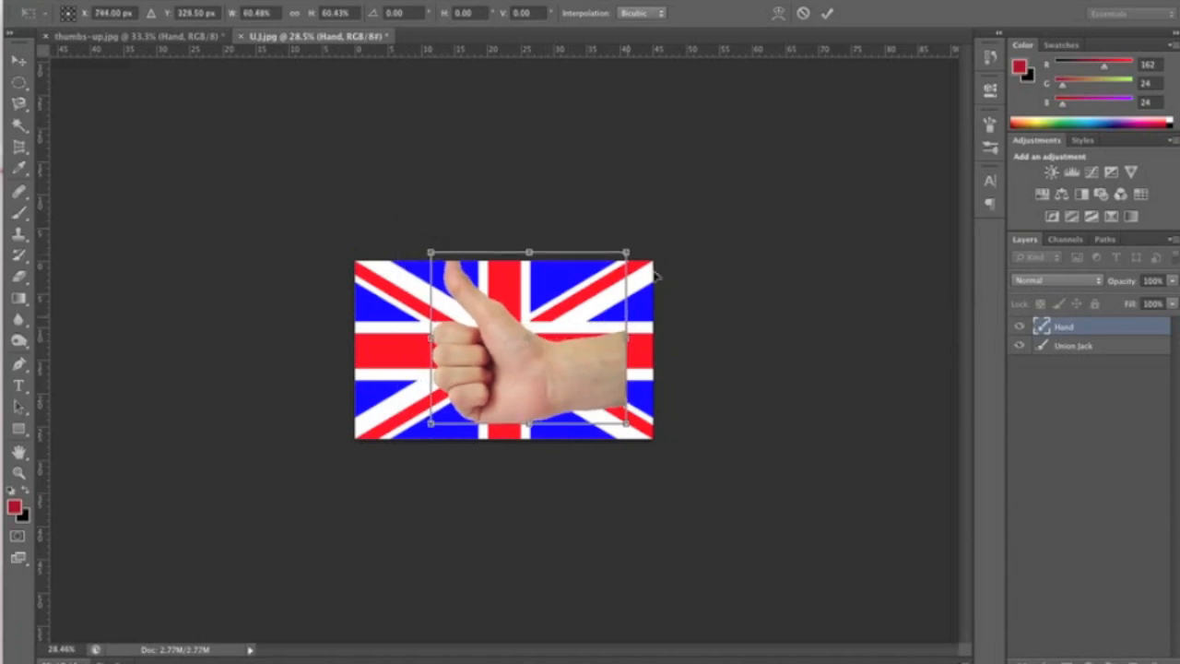
Rotate the hand about 10° clockwise, position it so the wrist meets the flag's right edge, and apply the transform
{"action": "left_click_drag", "start_coordinate": [635, 233], "coordinate": [656, 248]}
{"action": "left_click_drag", "start_coordinate": [587, 358], "coordinate": [625, 382]}
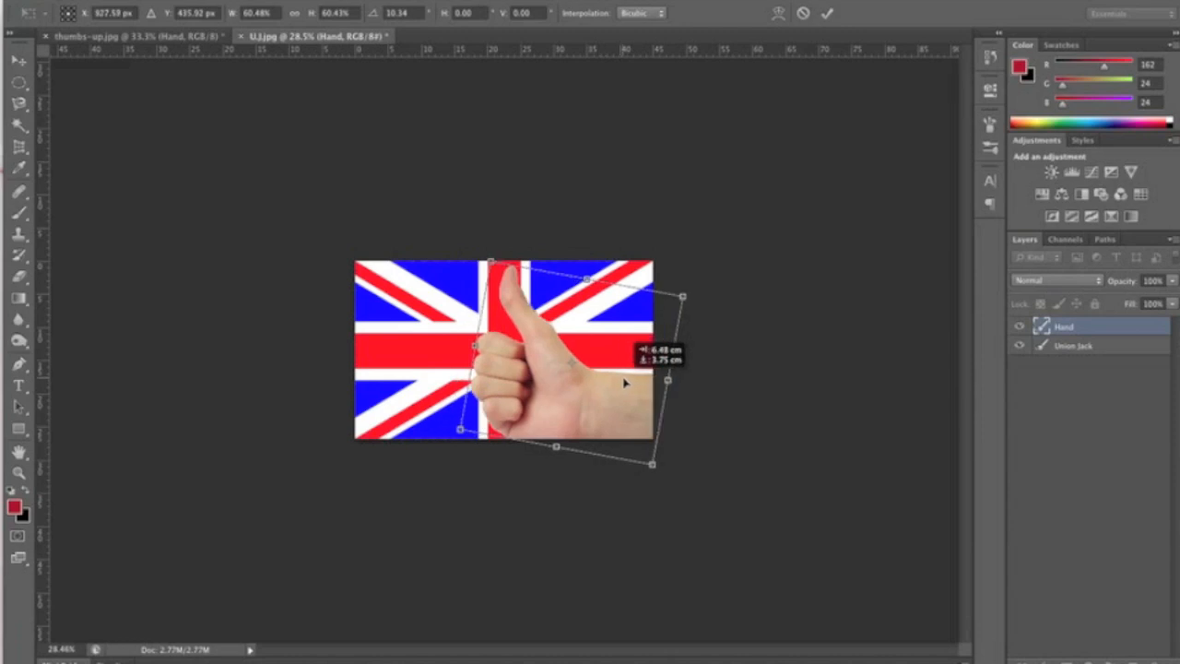
{"action": "mouse_move", "coordinate": [625, 382]}
{"action": "left_mouse_down"}
{"action": "mouse_move", "coordinate": [631, 364]}
{"action": "mouse_move", "coordinate": [599, 373]}
{"action": "mouse_move", "coordinate": [622, 381]}
{"action": "left_mouse_up"}
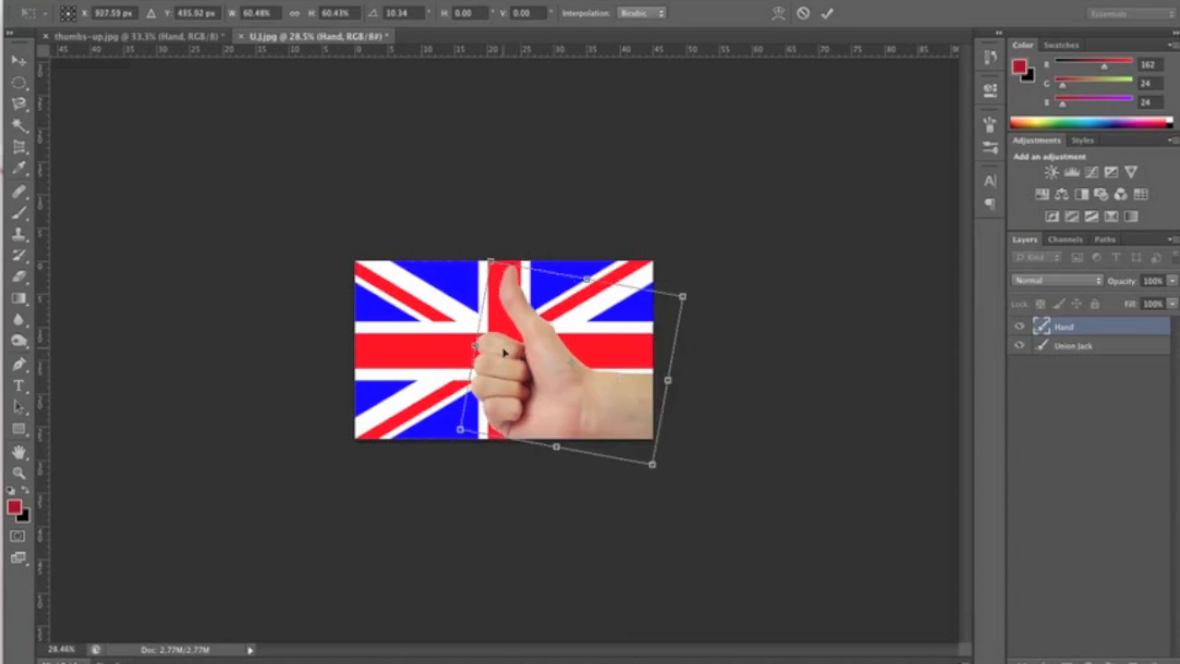
{"action": "key", "text": "Return"}
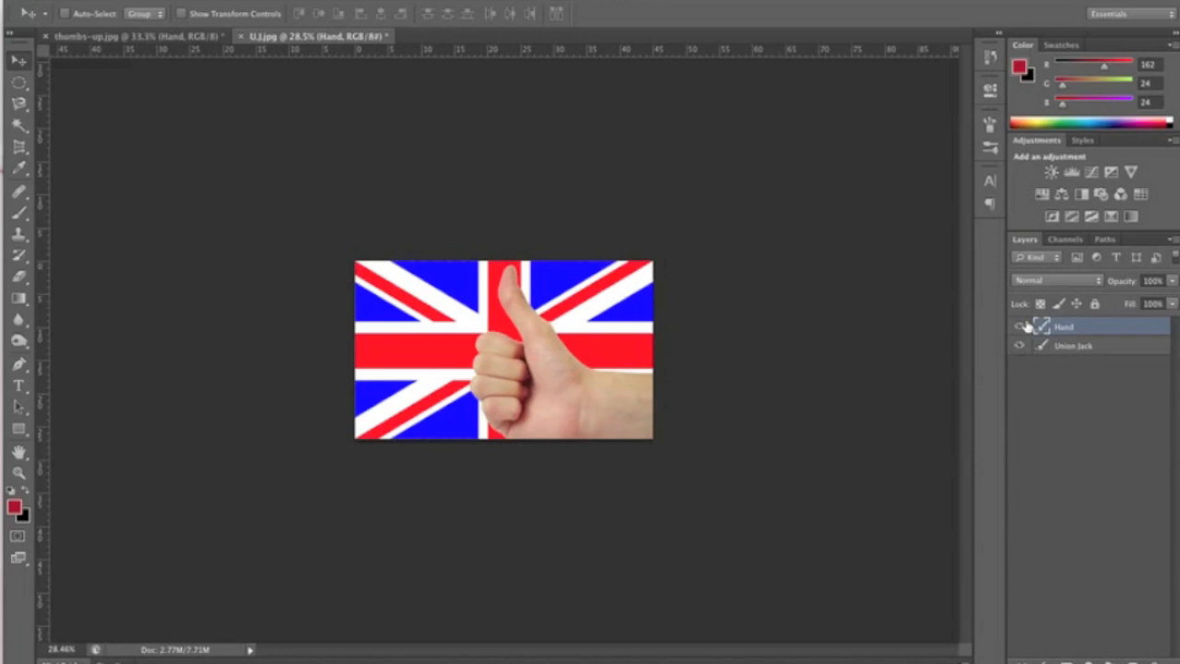
{"action": "left_click", "coordinate": [383, 0]}
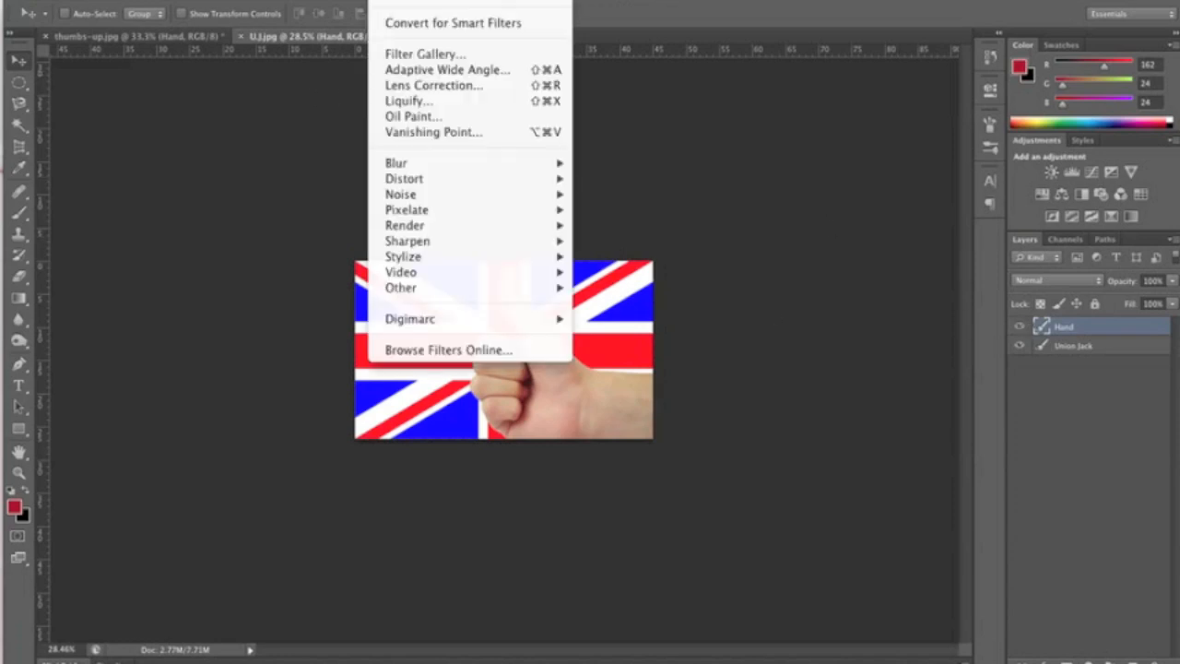
{"action": "mouse_move", "coordinate": [425, 179]}
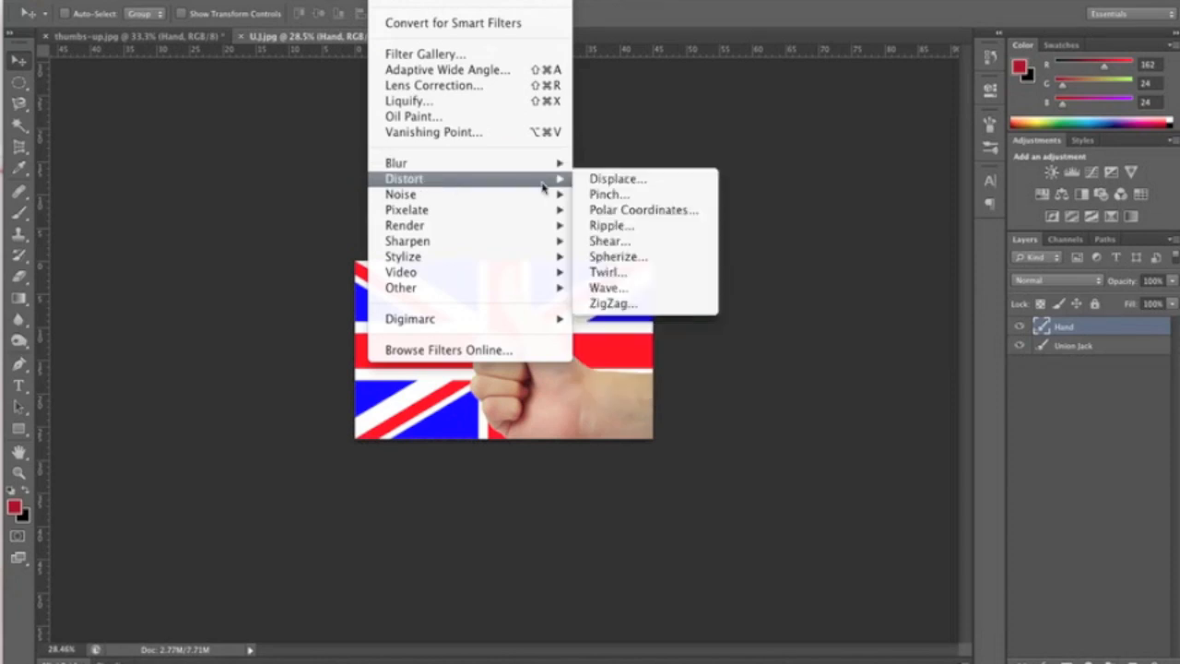
{"action": "left_click", "coordinate": [633, 185]}
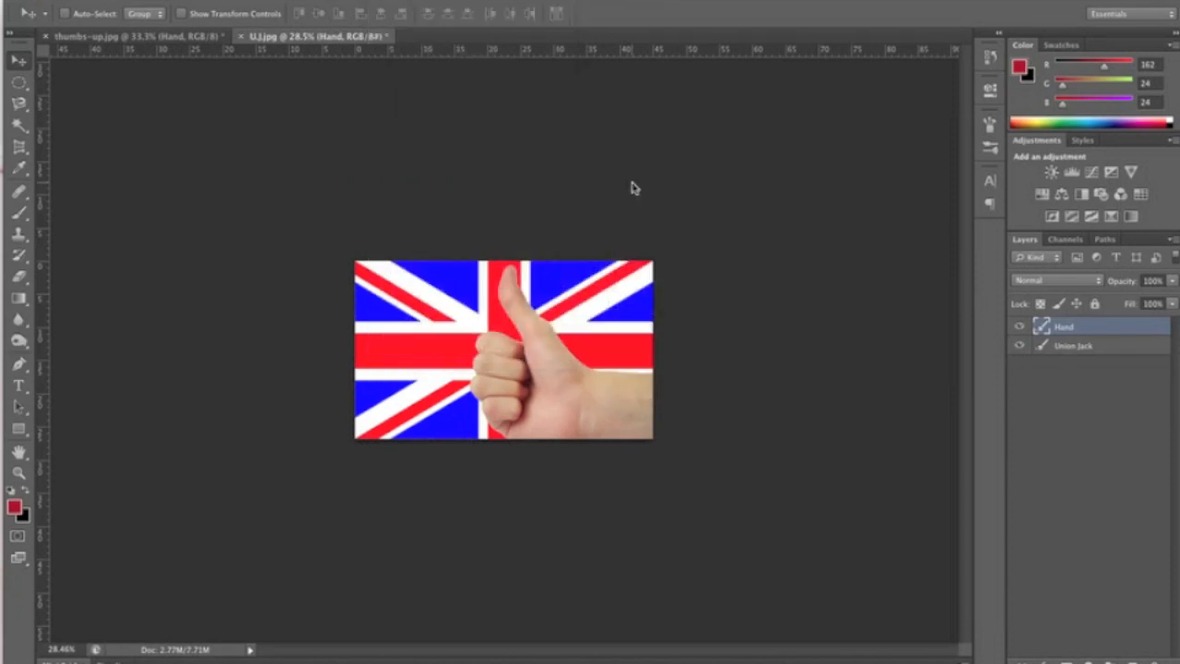
{"action": "left_click_drag", "start_coordinate": [624, 163], "coordinate": [706, 77]}
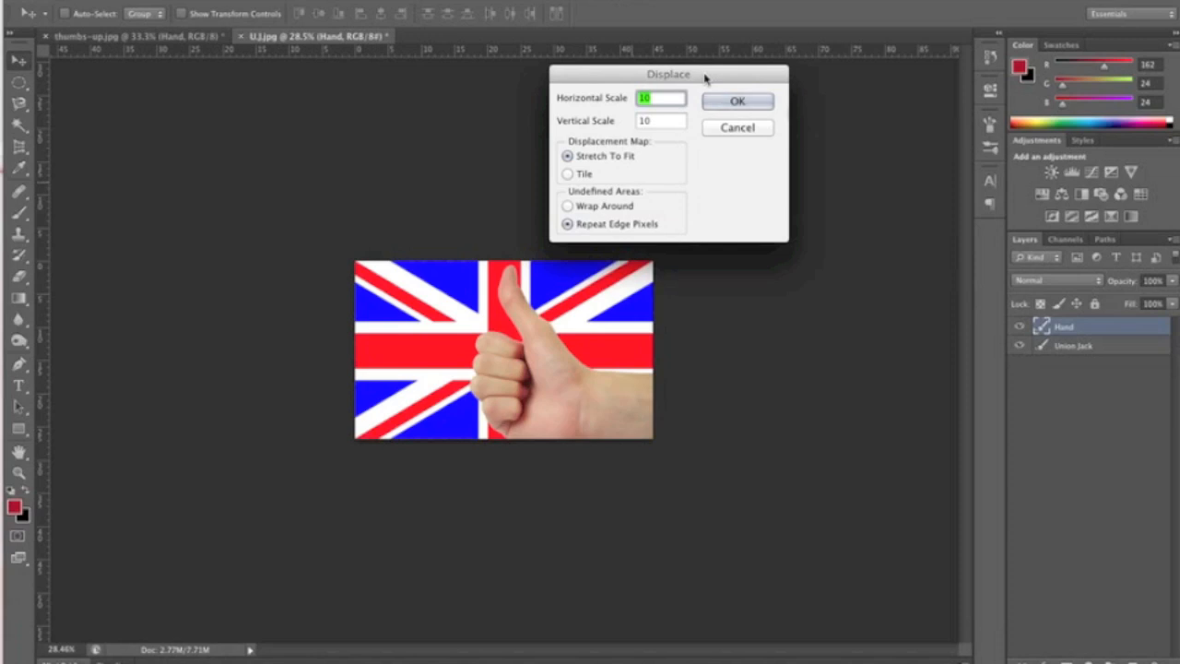
{"action": "left_click", "coordinate": [709, 104]}
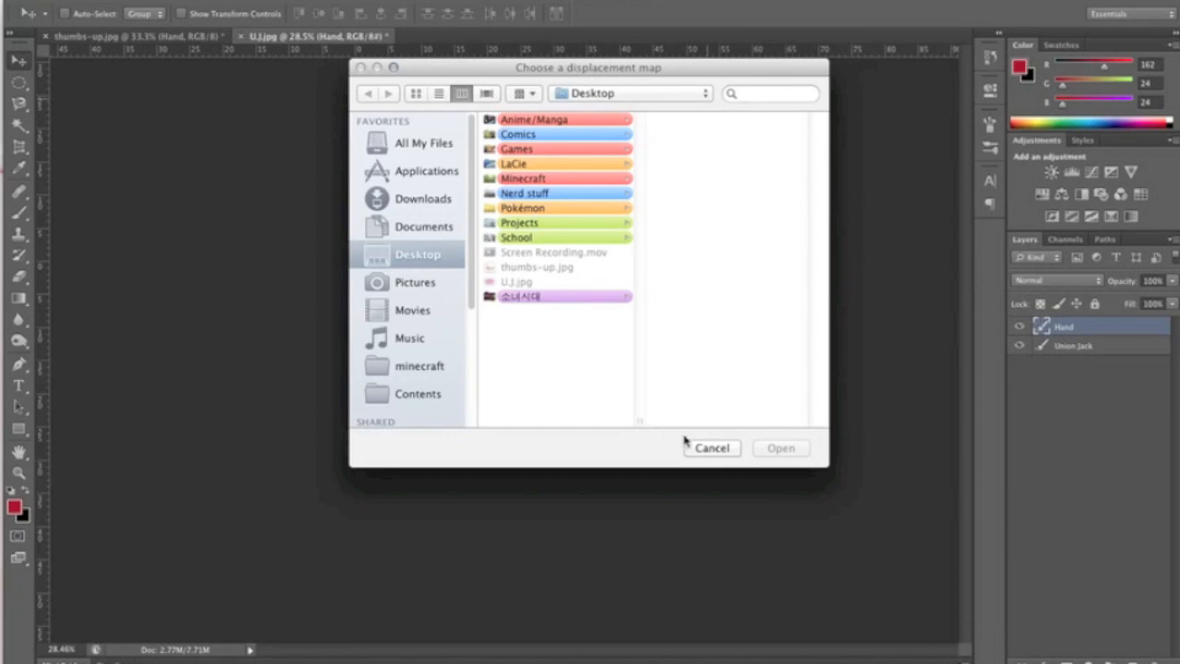
{"action": "left_click", "coordinate": [712, 450]}
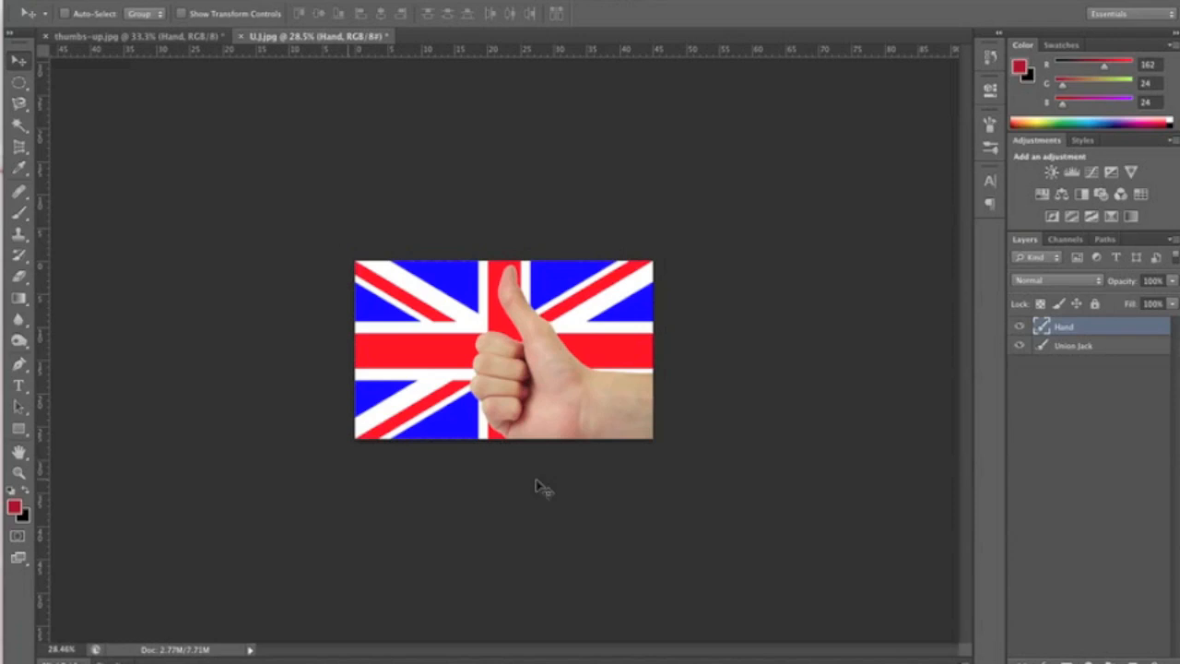
Hide the Union Jack layer and desaturate the Hand layer
{"action": "left_click", "coordinate": [1020, 347]}
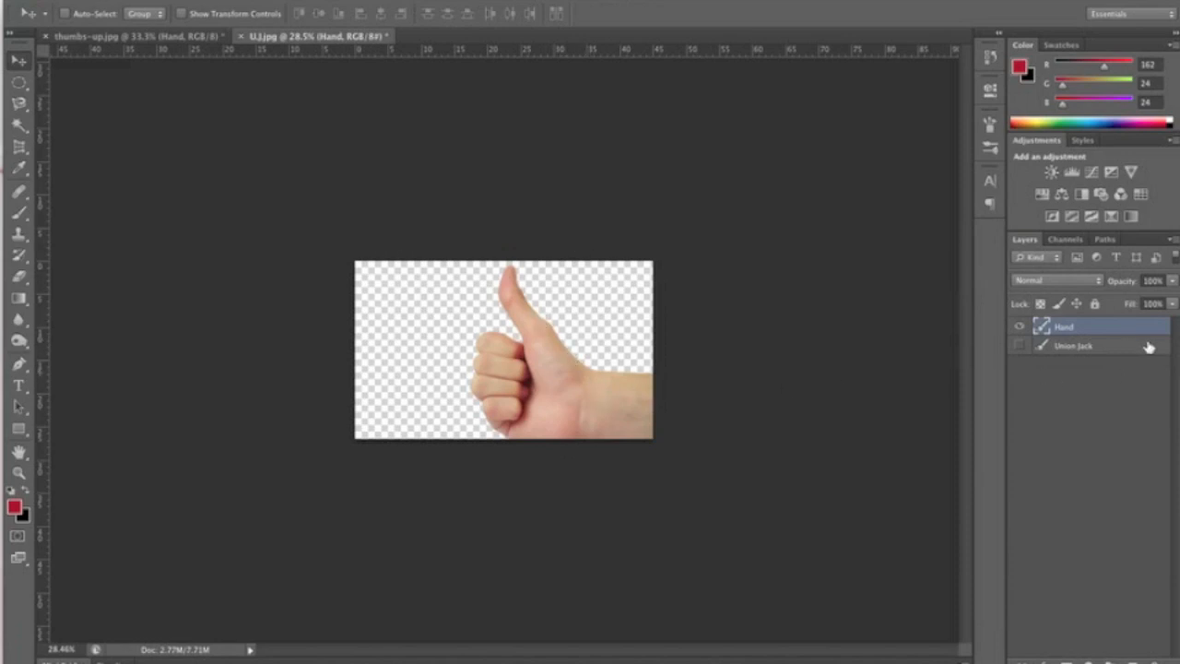
{"action": "left_click", "coordinate": [242, 2]}
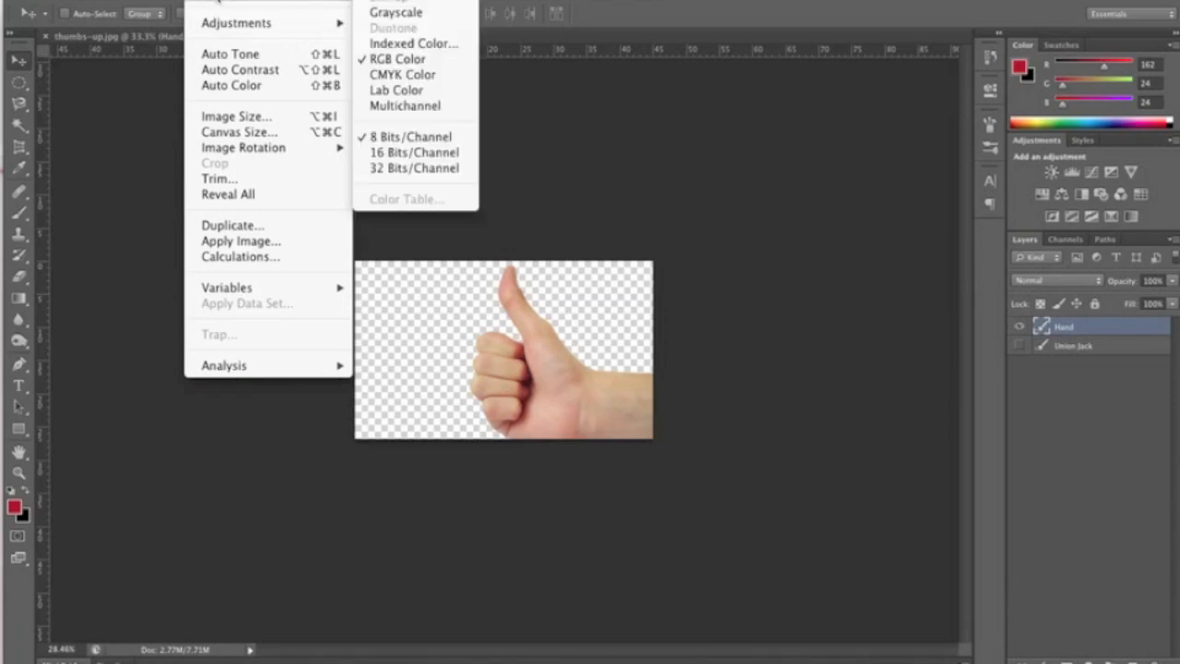
{"action": "mouse_move", "coordinate": [220, 30]}
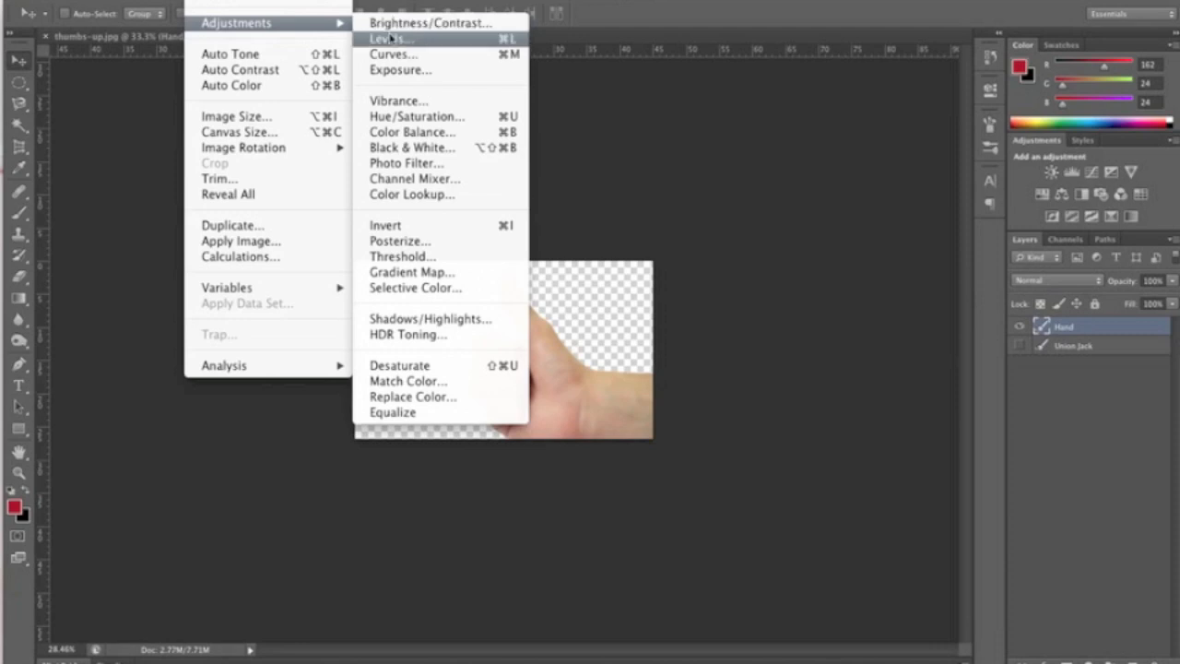
{"action": "left_click", "coordinate": [421, 368]}
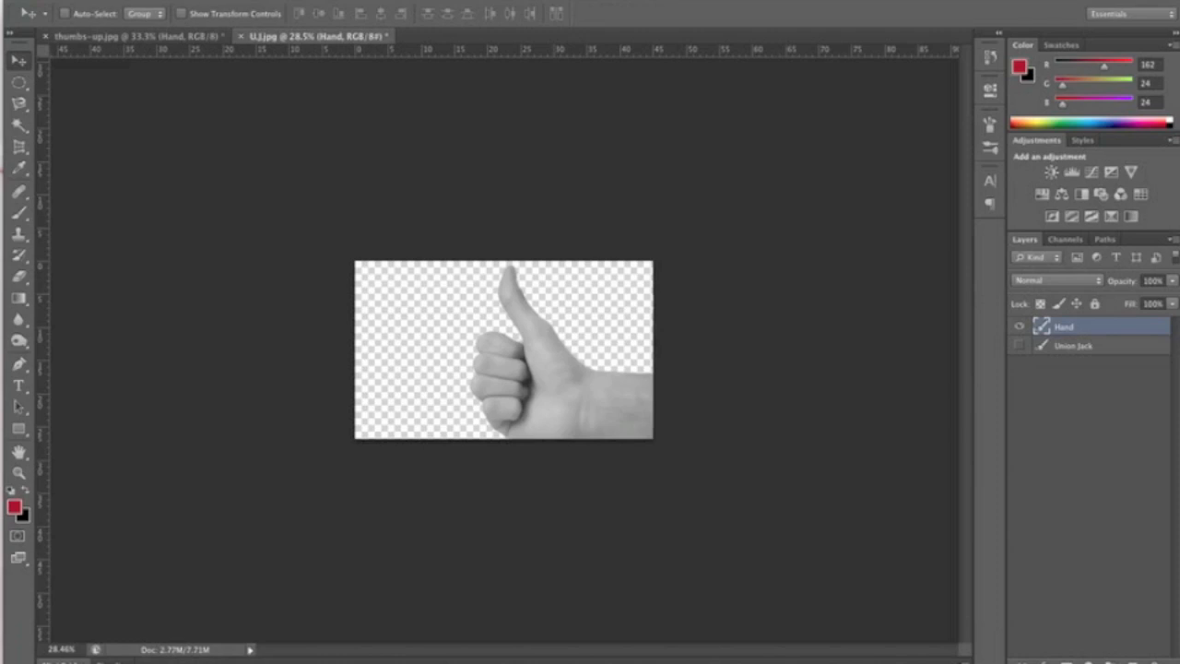
Increase the hand's contrast with a Levels adjustment using input levels 120, 0.78 and 194
{"action": "left_click", "coordinate": [221, 2]}
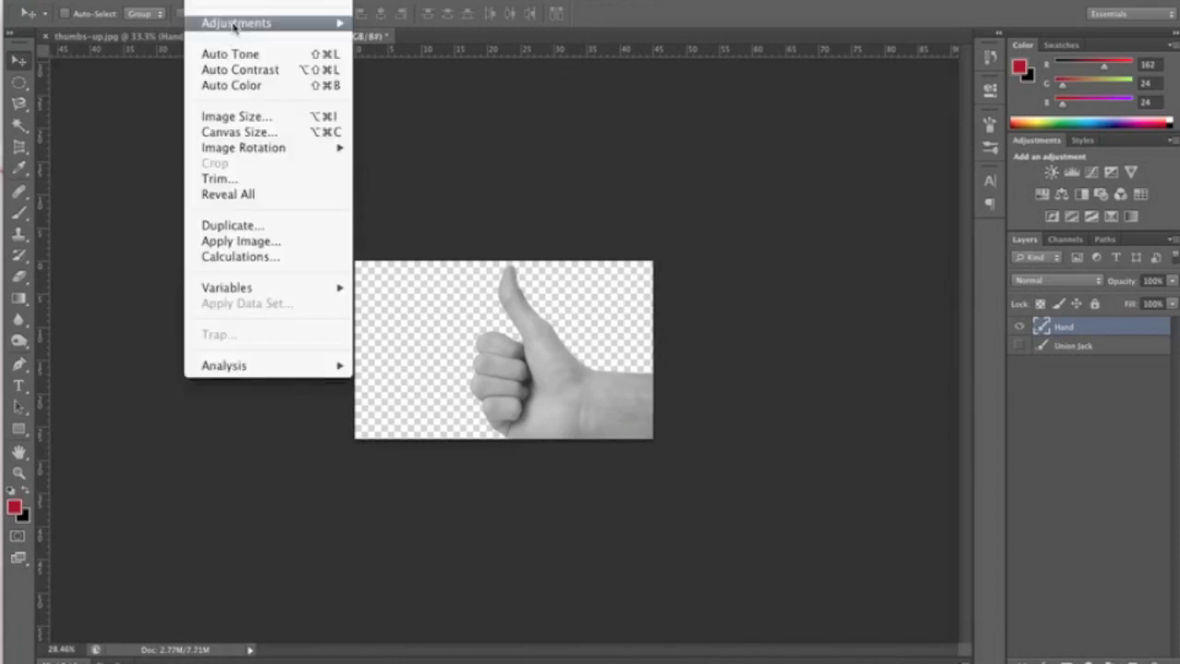
{"action": "mouse_move", "coordinate": [235, 23]}
{"action": "left_click", "coordinate": [486, 41]}
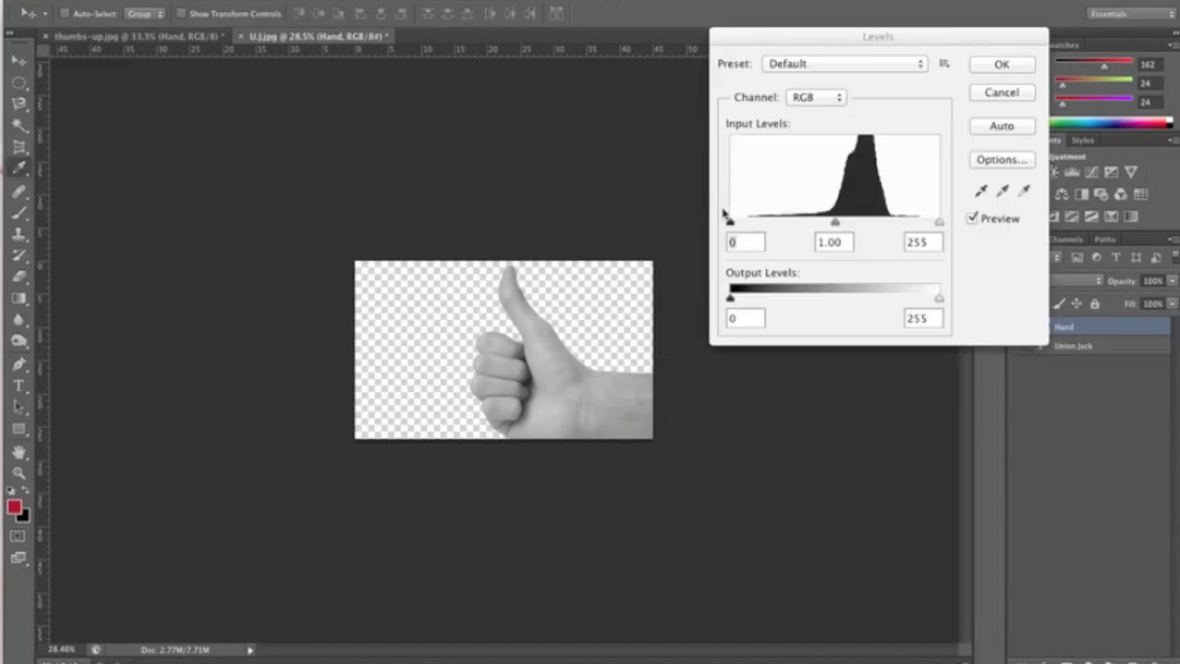
{"action": "left_click_drag", "start_coordinate": [886, 43], "coordinate": [834, 0]}
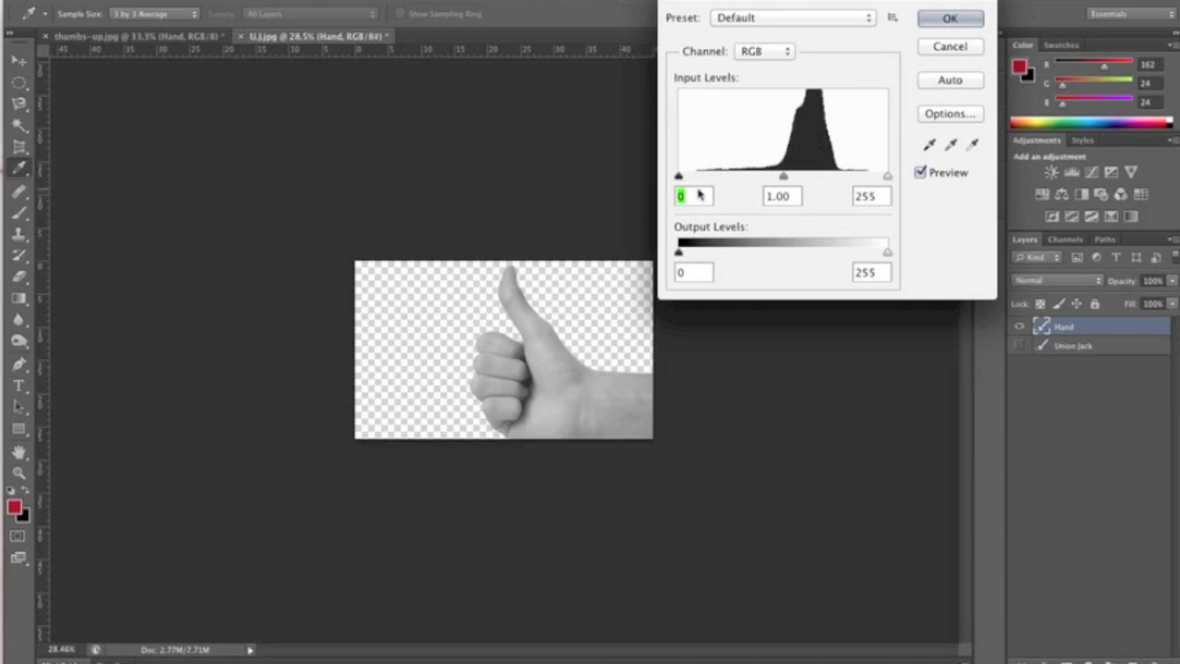
{"action": "left_click_drag", "start_coordinate": [680, 178], "coordinate": [759, 182]}
{"action": "left_click_drag", "start_coordinate": [888, 180], "coordinate": [813, 186]}
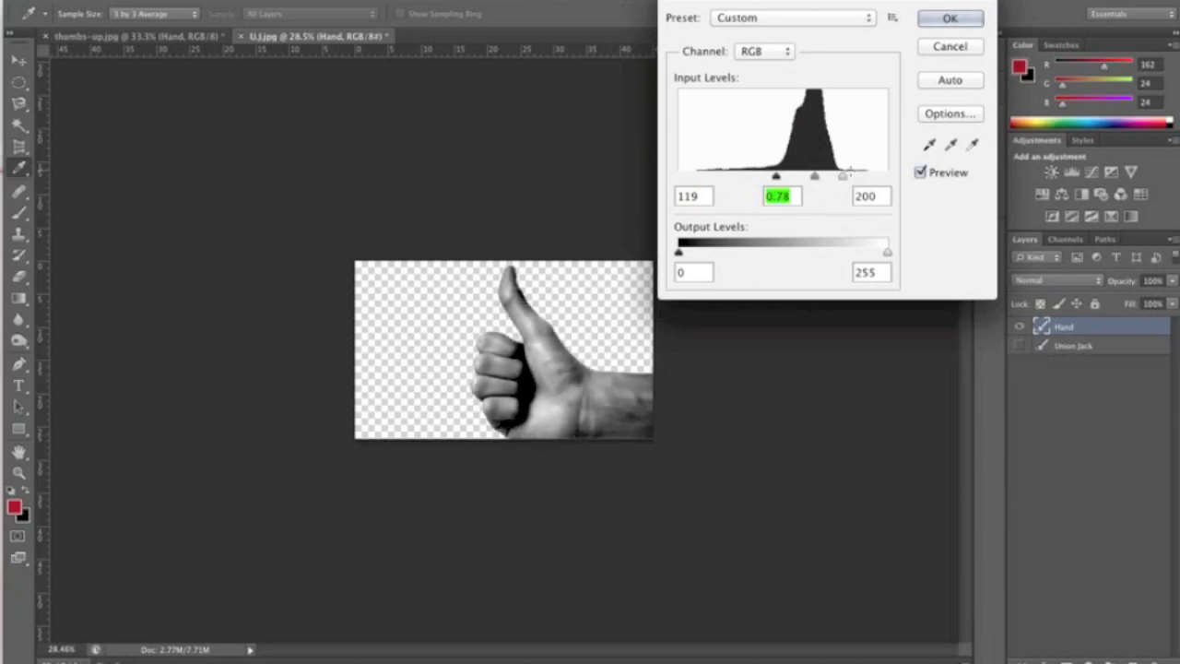
{"action": "left_click_drag", "start_coordinate": [841, 185], "coordinate": [837, 179]}
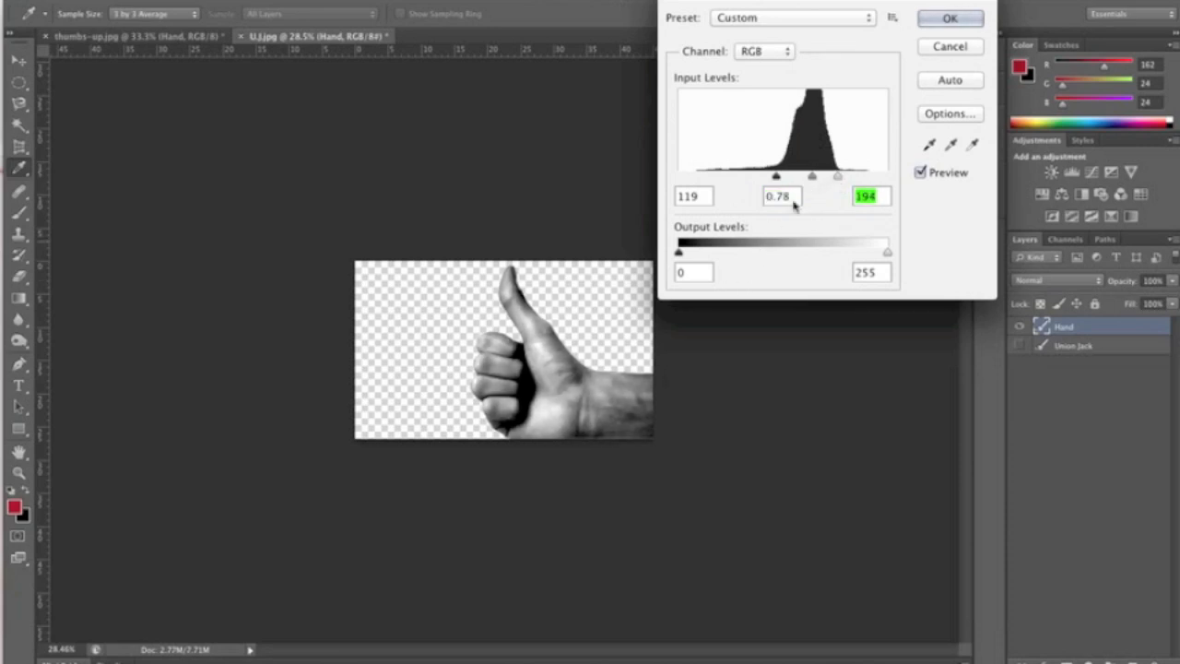
{"action": "left_click_drag", "start_coordinate": [777, 182], "coordinate": [777, 182]}
{"action": "left_click", "coordinate": [778, 182]}
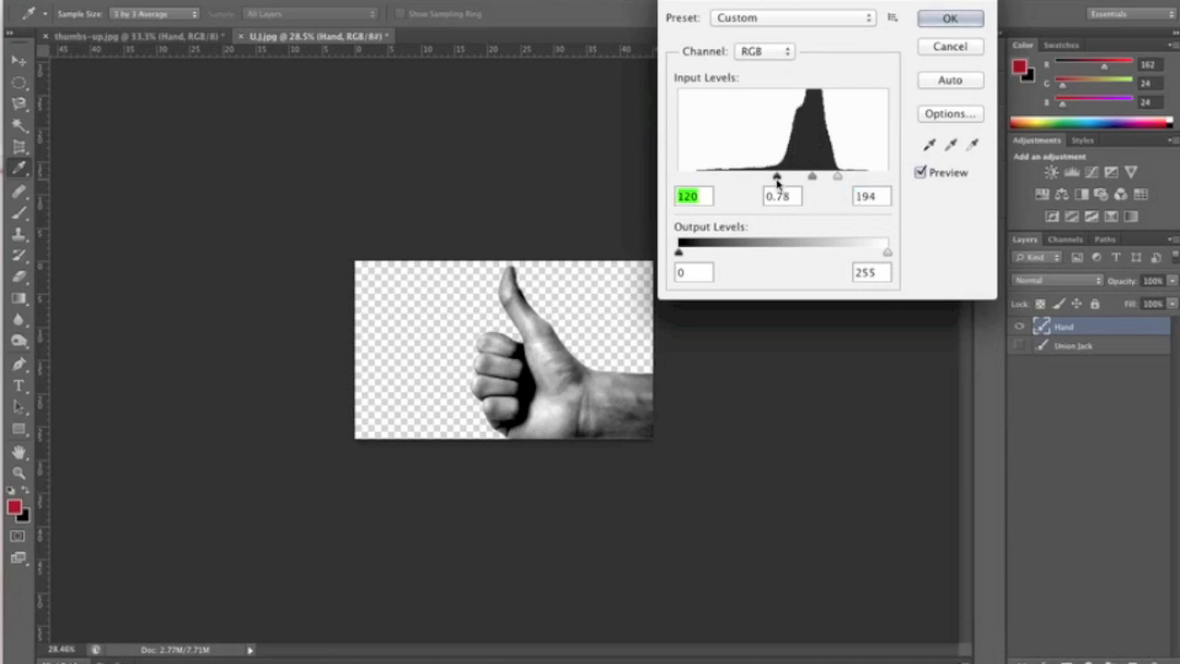
{"action": "left_click", "coordinate": [952, 20]}
{"action": "key", "text": "v"}
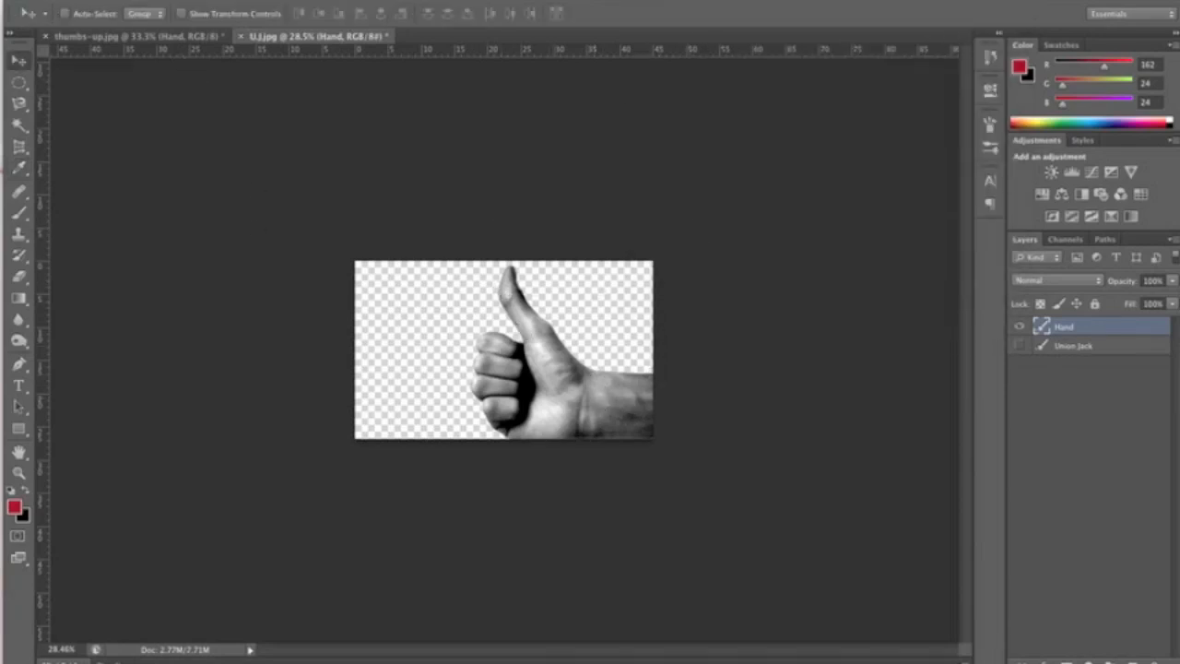
Apply a Gaussian Blur with a radius of 8 pixels to the Hand layer
{"action": "left_click", "coordinate": [389, 1]}
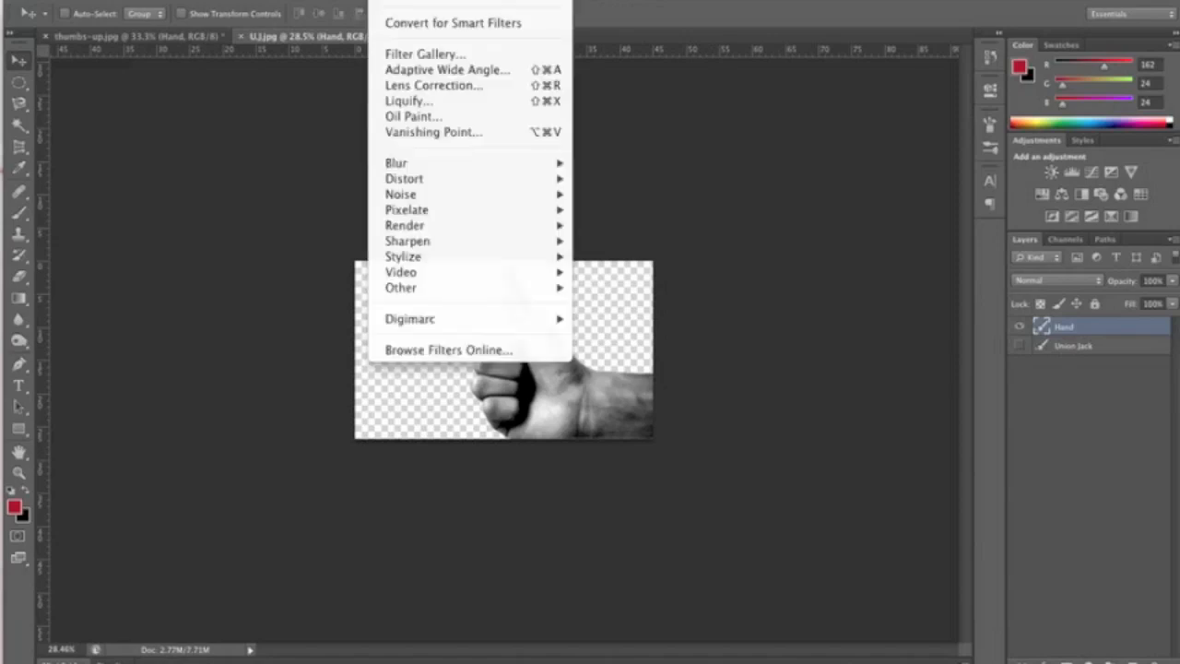
{"action": "mouse_move", "coordinate": [437, 166]}
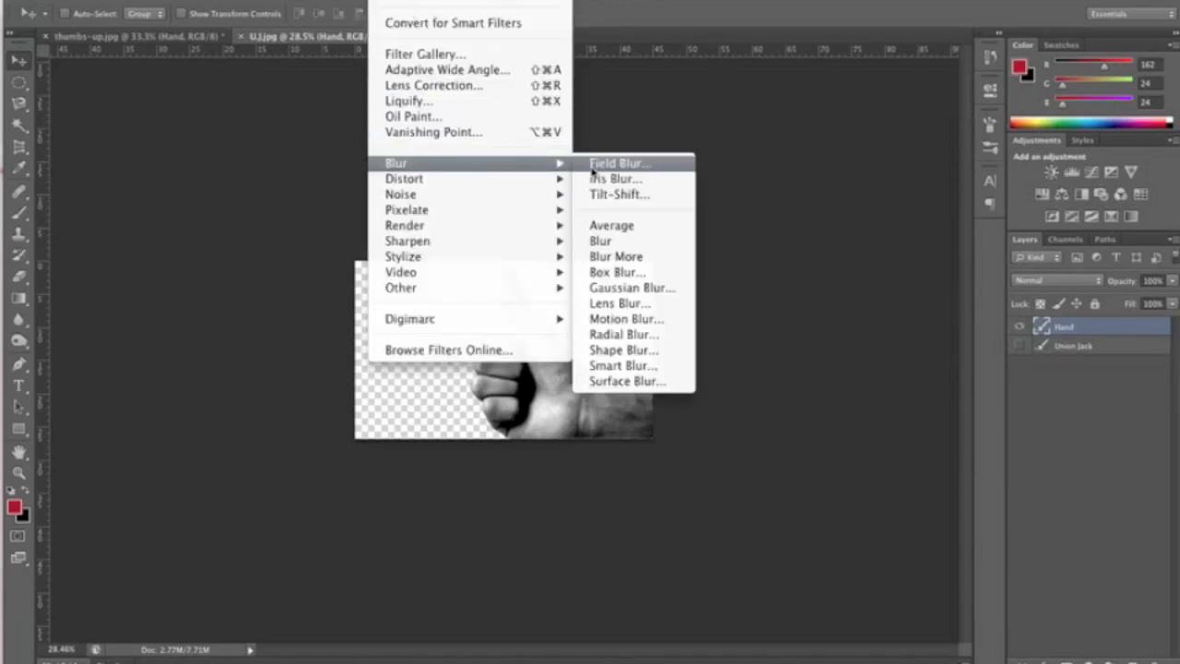
{"action": "left_click", "coordinate": [661, 289]}
{"action": "left_click_drag", "start_coordinate": [637, 187], "coordinate": [883, 53]}
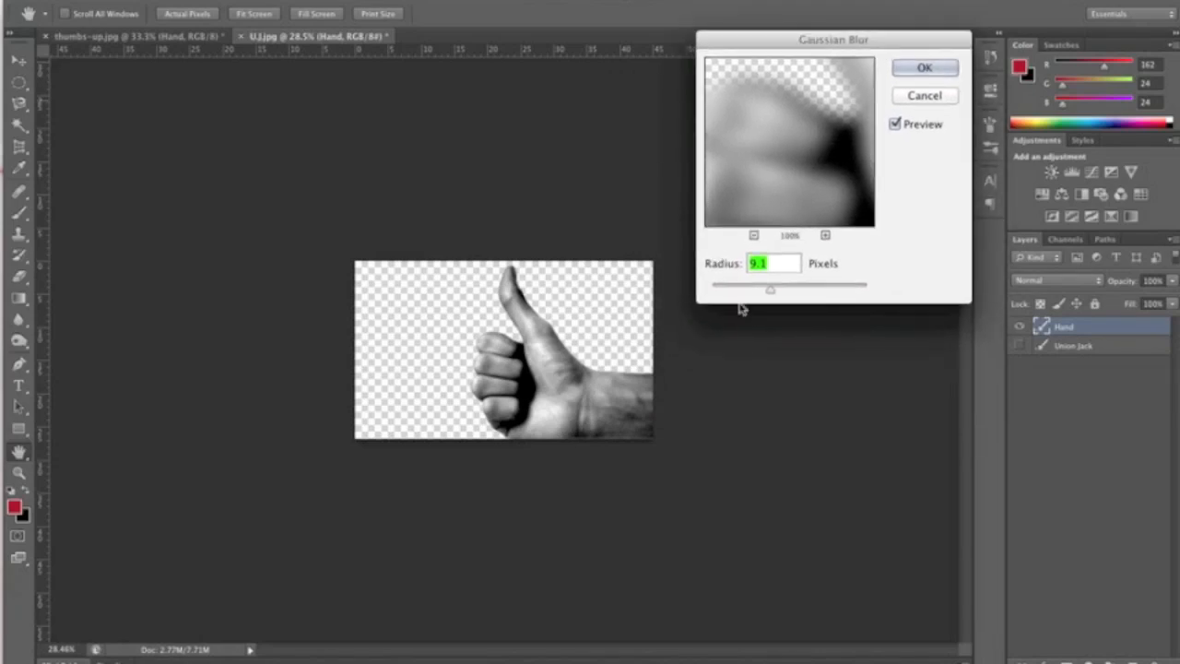
{"action": "mouse_move", "coordinate": [771, 289]}
{"action": "left_mouse_down"}
{"action": "mouse_move", "coordinate": [719, 292]}
{"action": "mouse_move", "coordinate": [761, 299]}
{"action": "left_mouse_up"}
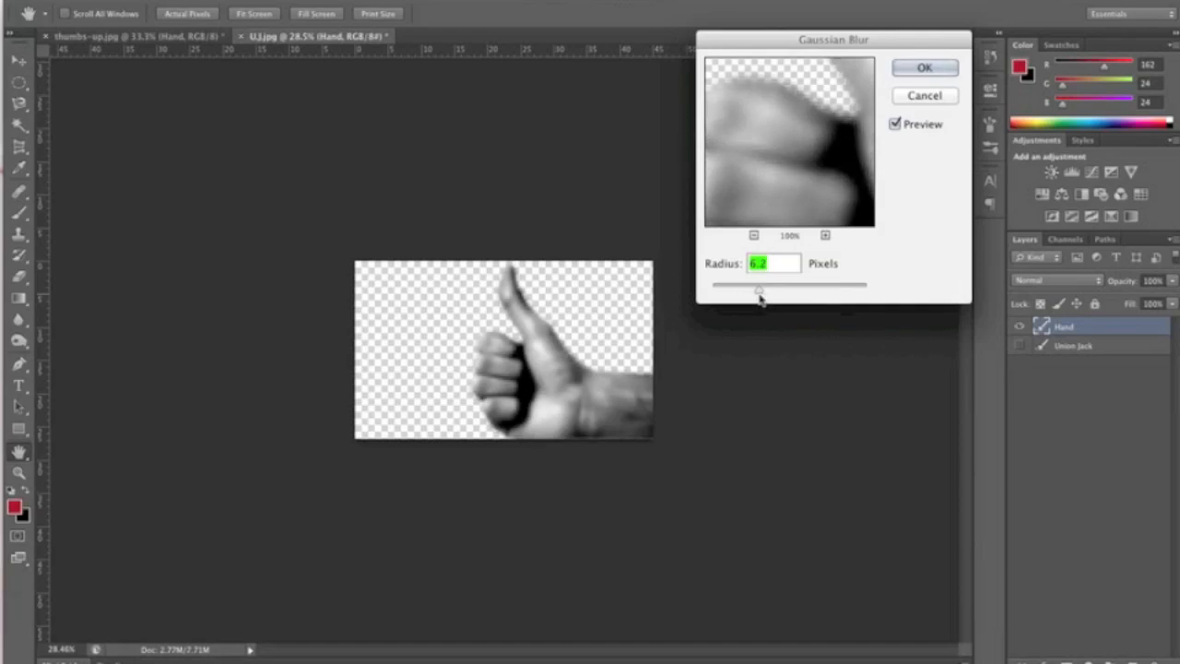
{"action": "left_click", "coordinate": [771, 263]}
{"action": "key", "text": "BackSpace"}
{"action": "key", "text": "BackSpace"}
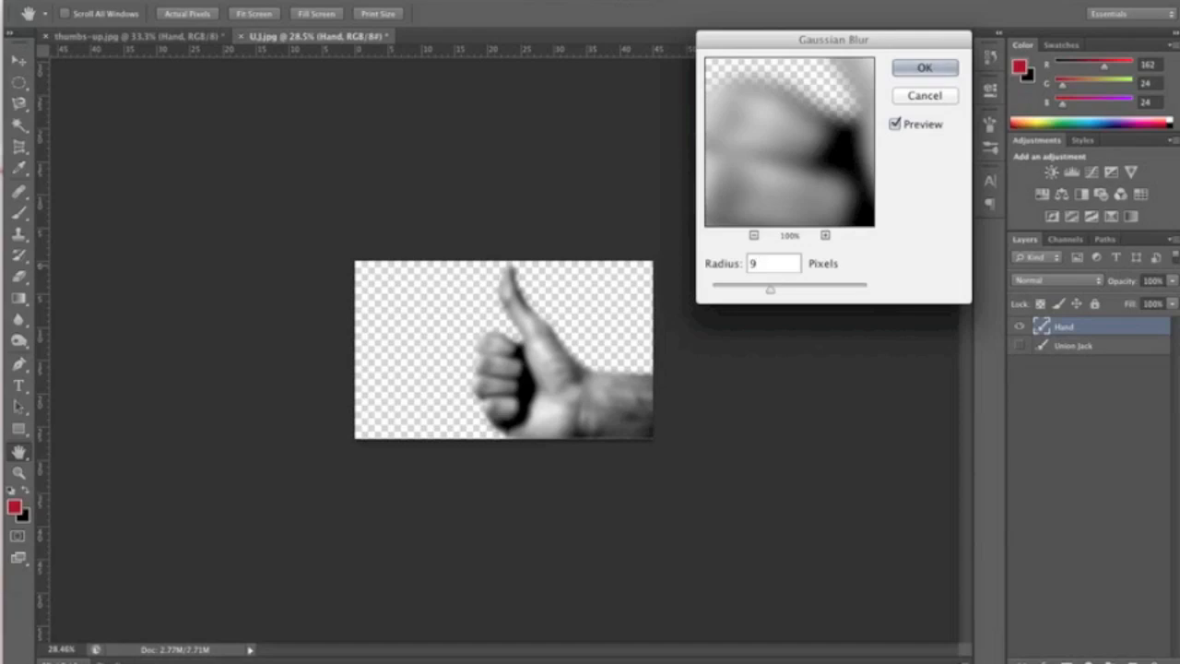
{"action": "key", "text": "BackSpace"}
{"action": "type", "text": "7"}
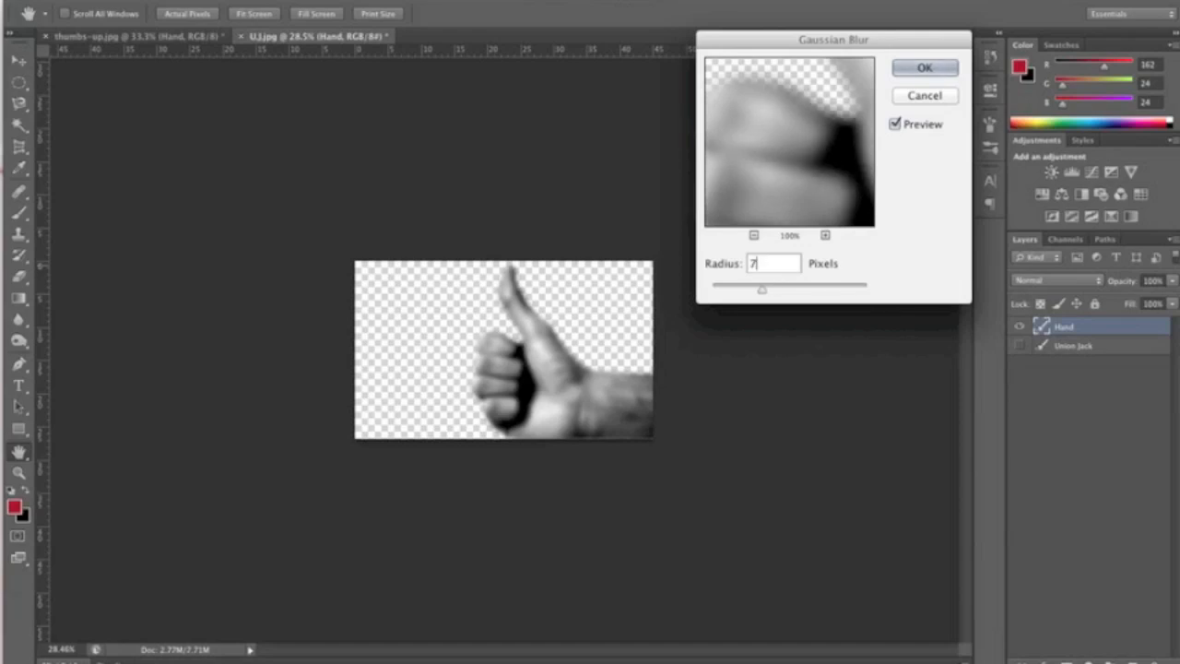
{"action": "key", "text": "BackSpace"}
{"action": "type", "text": "8"}
{"action": "left_click", "coordinate": [925, 70]}
{"action": "left_click", "coordinate": [923, 70]}
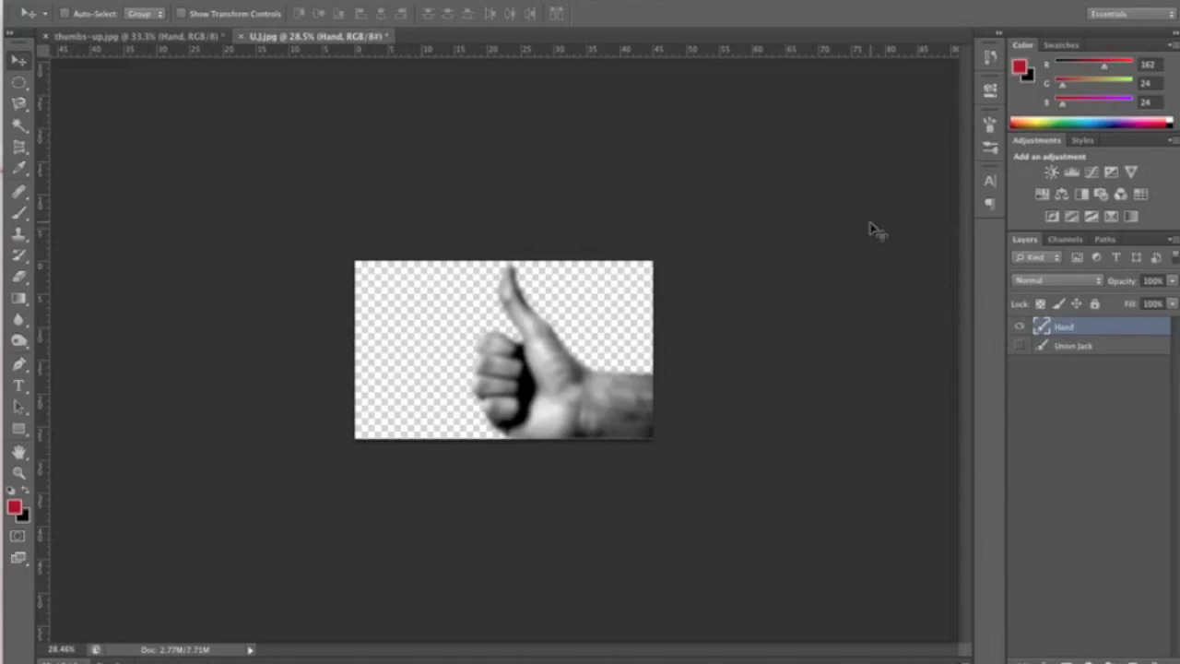
Save the document to the Desktop as MAP.psd in Photoshop format, with layers and Maximize Compatibility on
{"action": "key", "text": "super+shift+s"}
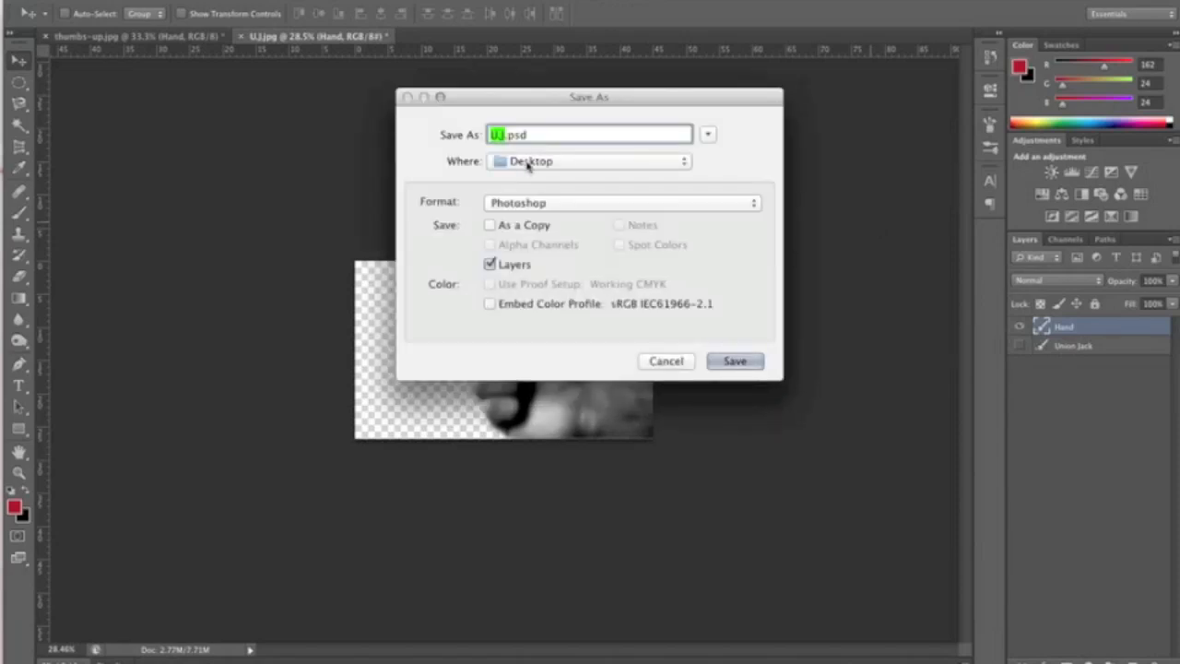
{"action": "key", "text": "BackSpace"}
{"action": "type", "text": "MAP"}
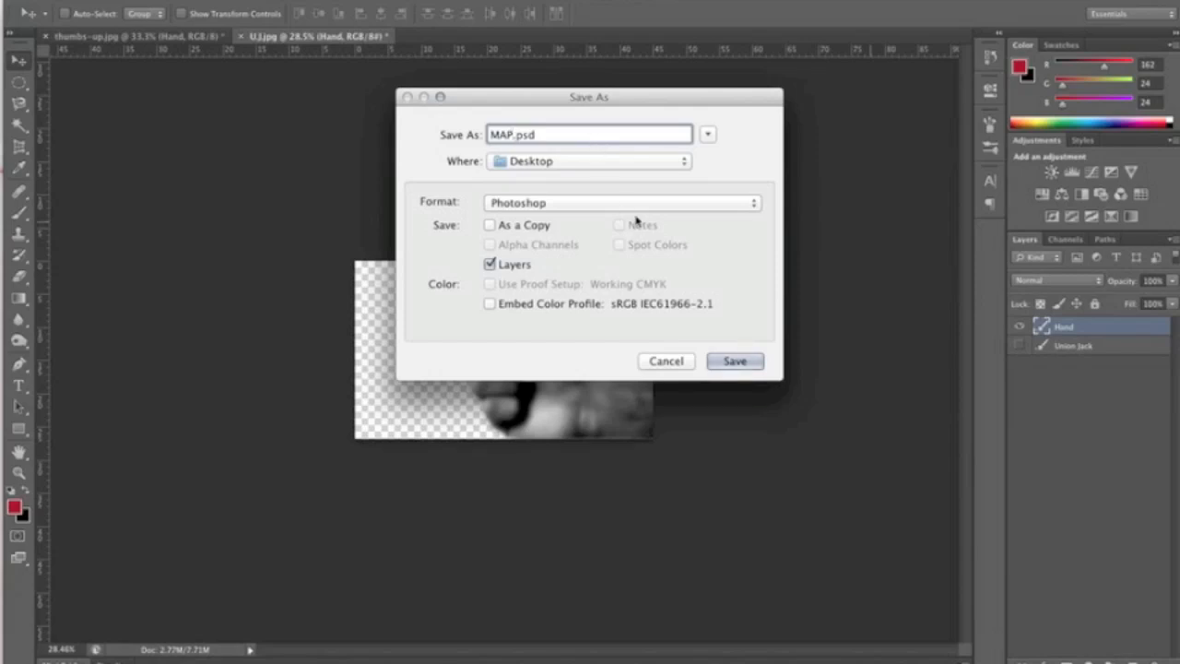
{"action": "left_click", "coordinate": [735, 362]}
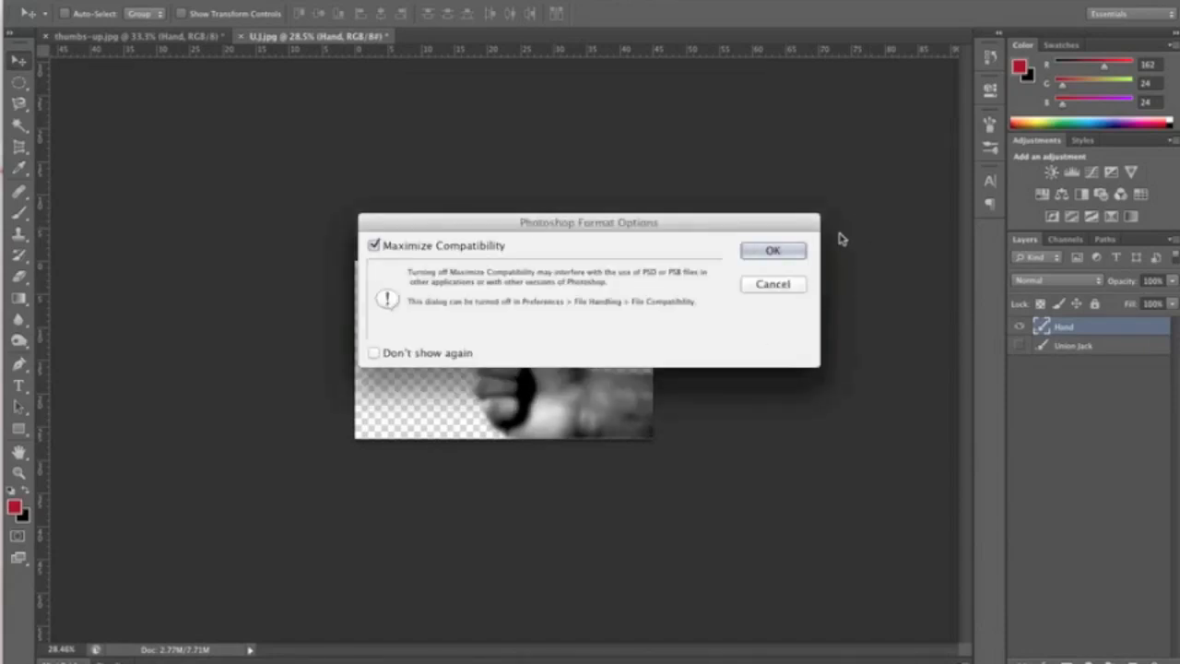
{"action": "left_click", "coordinate": [791, 249]}
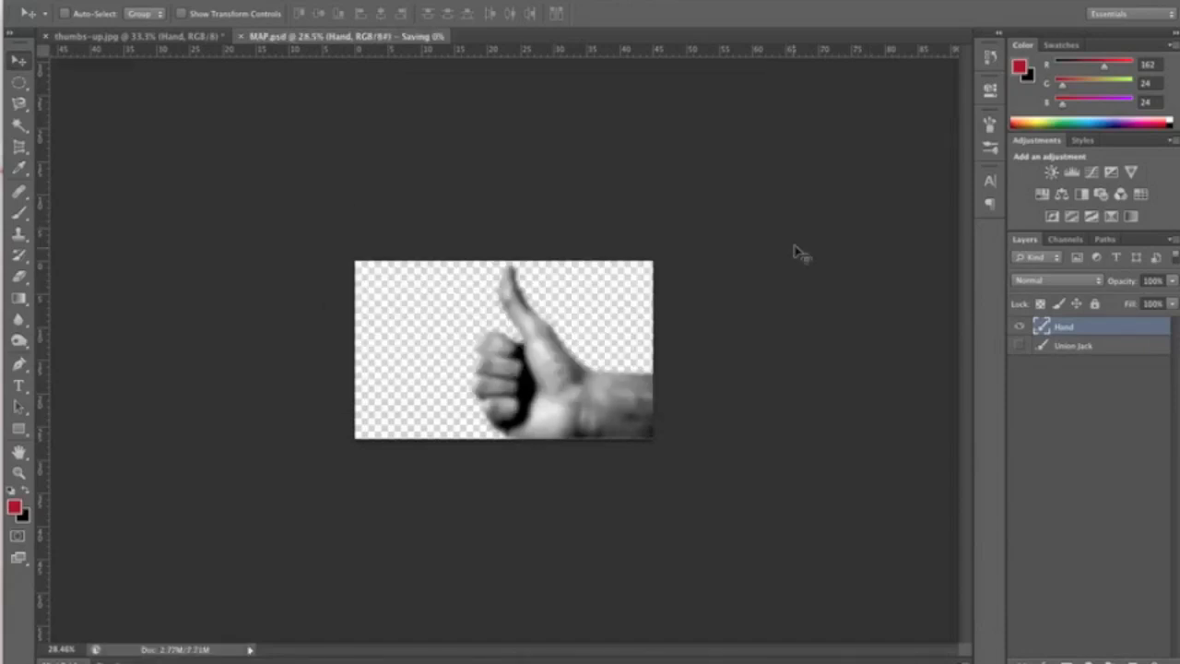
Undo the Gaussian Blur and the Levels adjustment on the Hand layer, keeping it desaturated
{"action": "key", "text": "alt+super+z"}
{"action": "key", "text": "alt+super+z"}
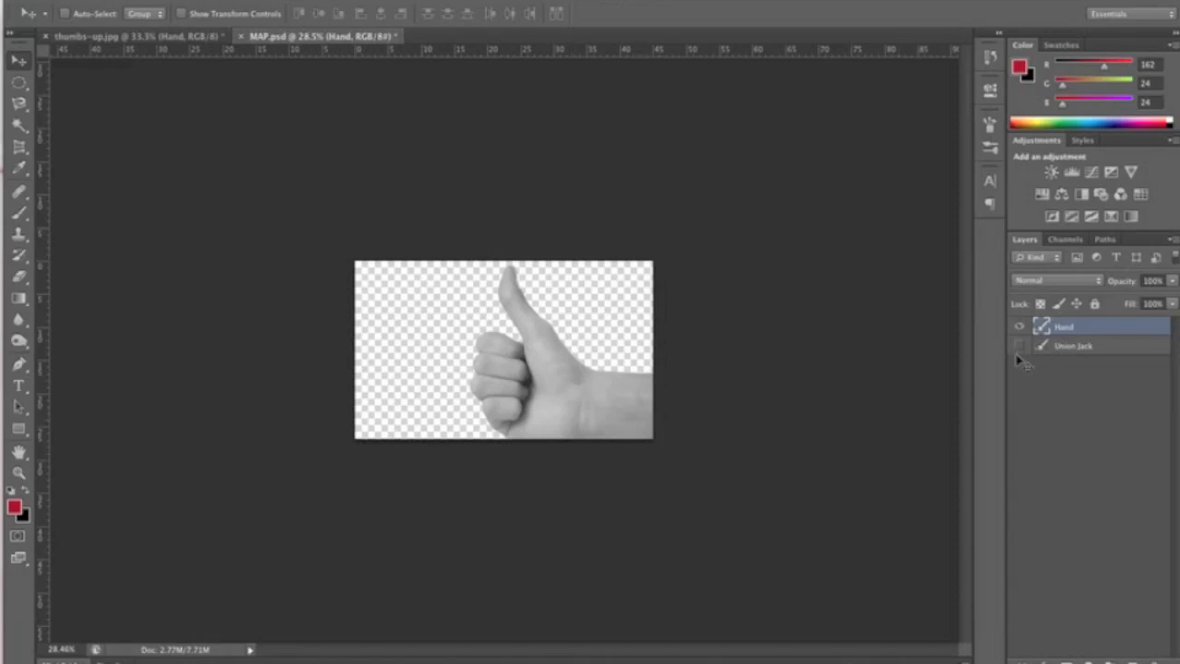
Duplicate the Union Jack layer as Union Jack copy, move the copy above the Hand layer and make it visible
{"action": "left_click", "coordinate": [1064, 347]}
{"action": "right_click", "coordinate": [1067, 348]}
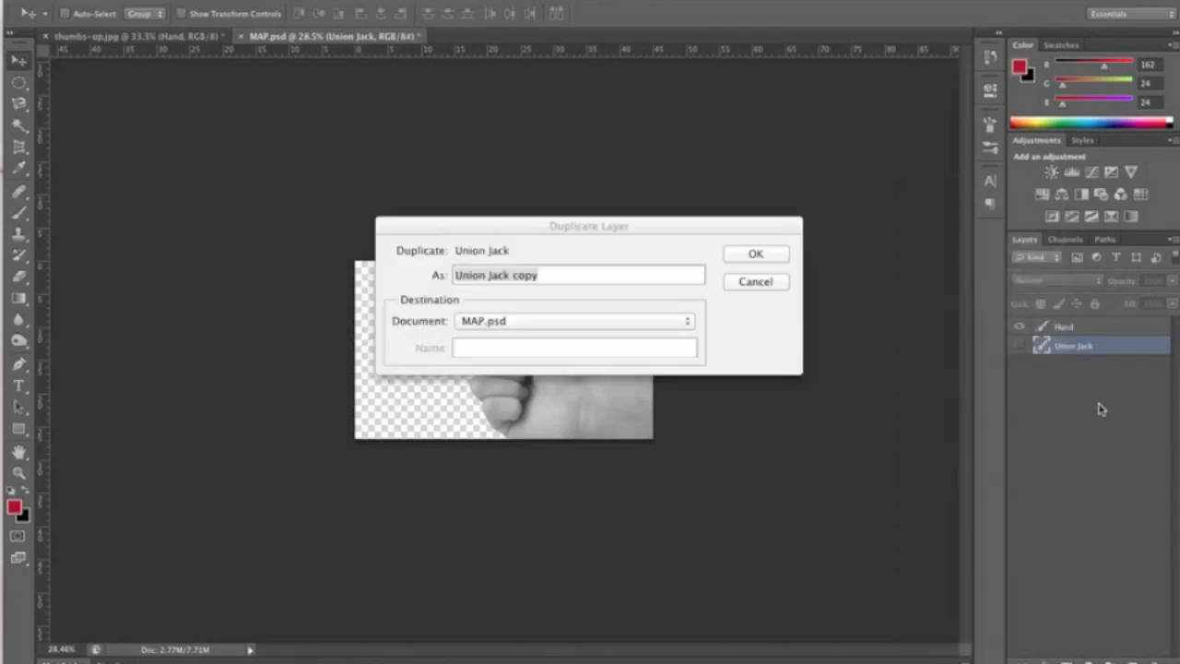
{"action": "left_click", "coordinate": [767, 256]}
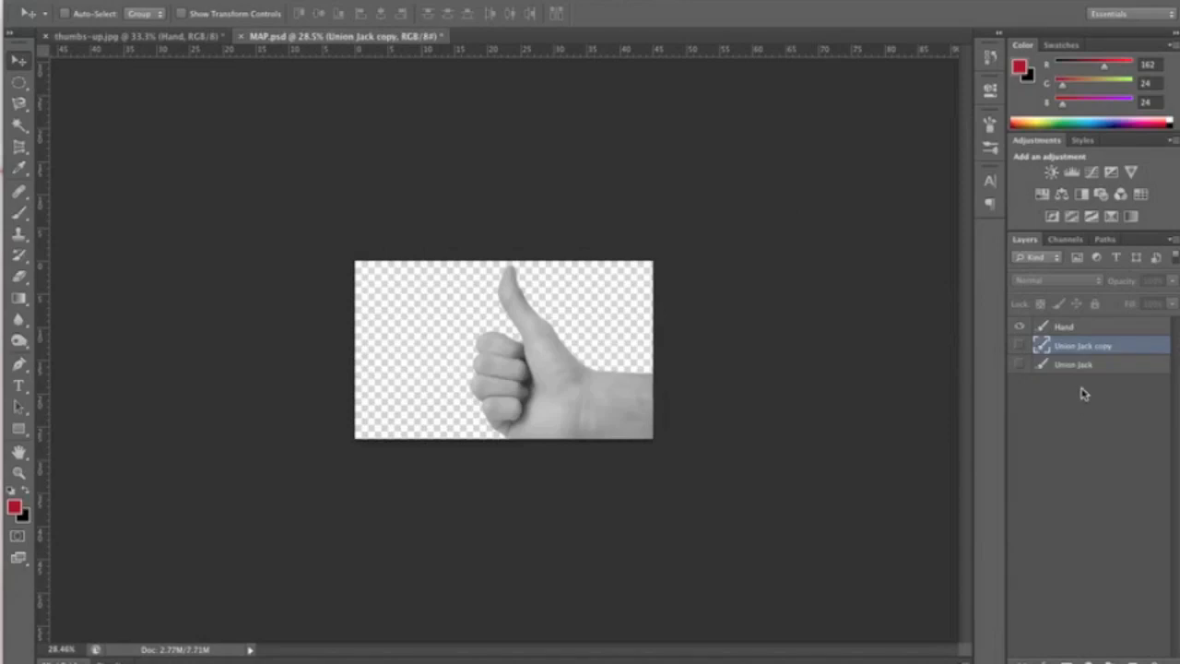
{"action": "left_click_drag", "start_coordinate": [1097, 345], "coordinate": [1090, 328]}
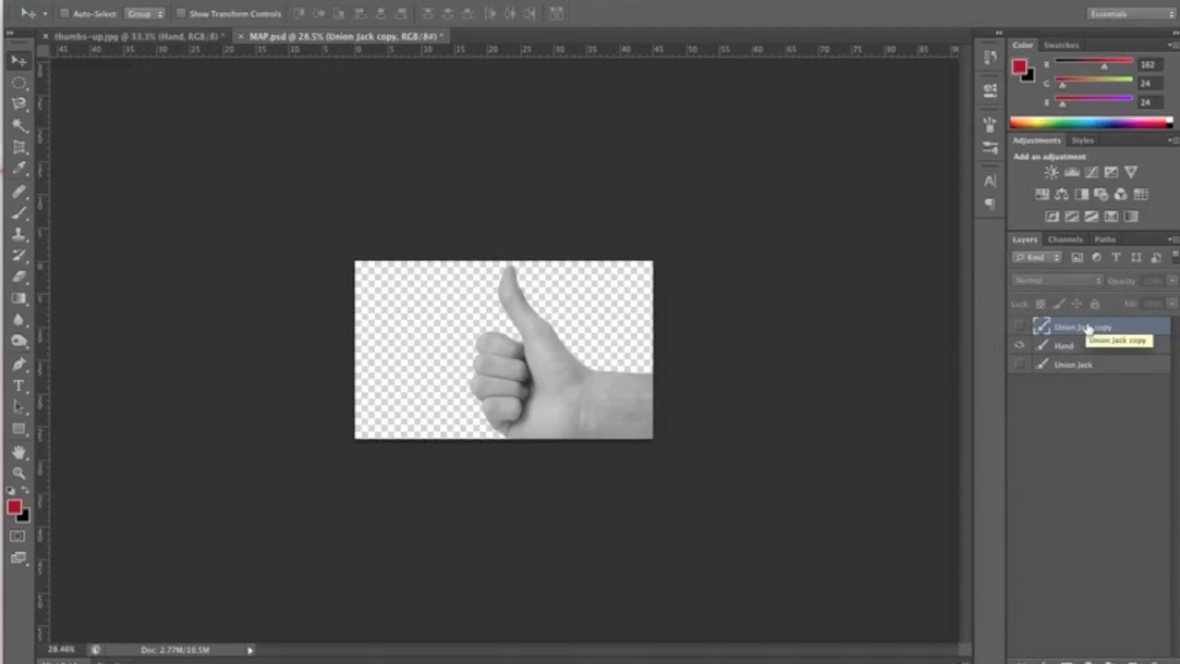
{"action": "left_click", "coordinate": [1020, 328]}
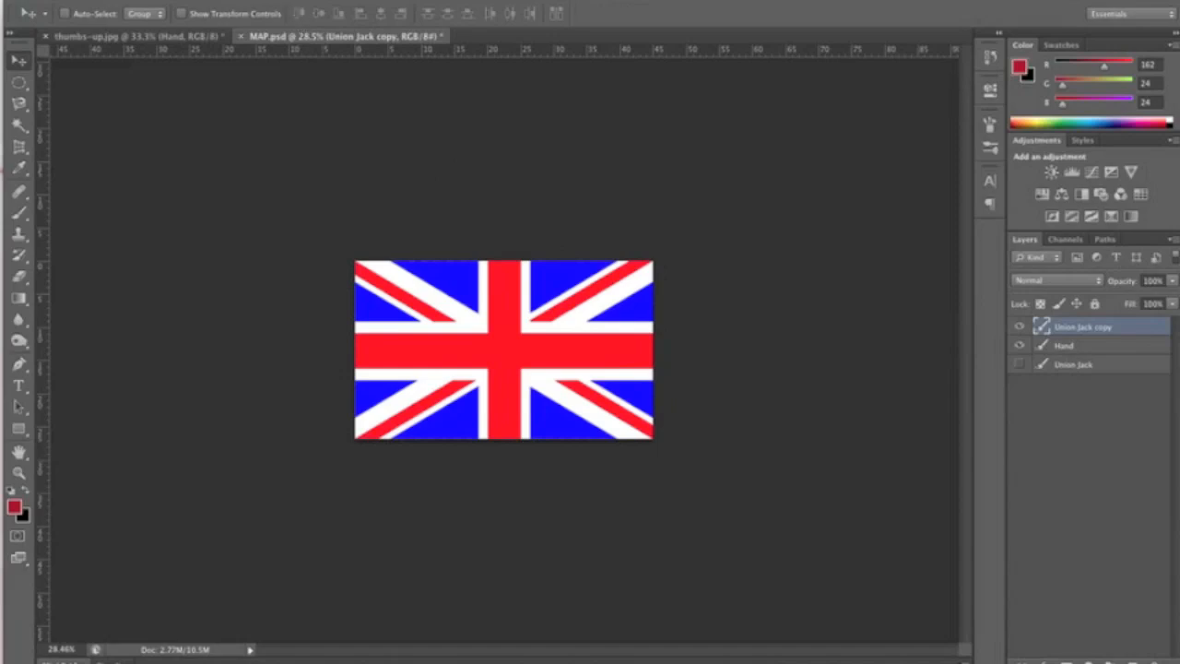
Apply the Displace filter to Union Jack copy with horizontal and vertical scale 25, Stretch To Fit and Repeat Edge Pixels, using MAP.psd
{"action": "left_click", "coordinate": [387, 0]}
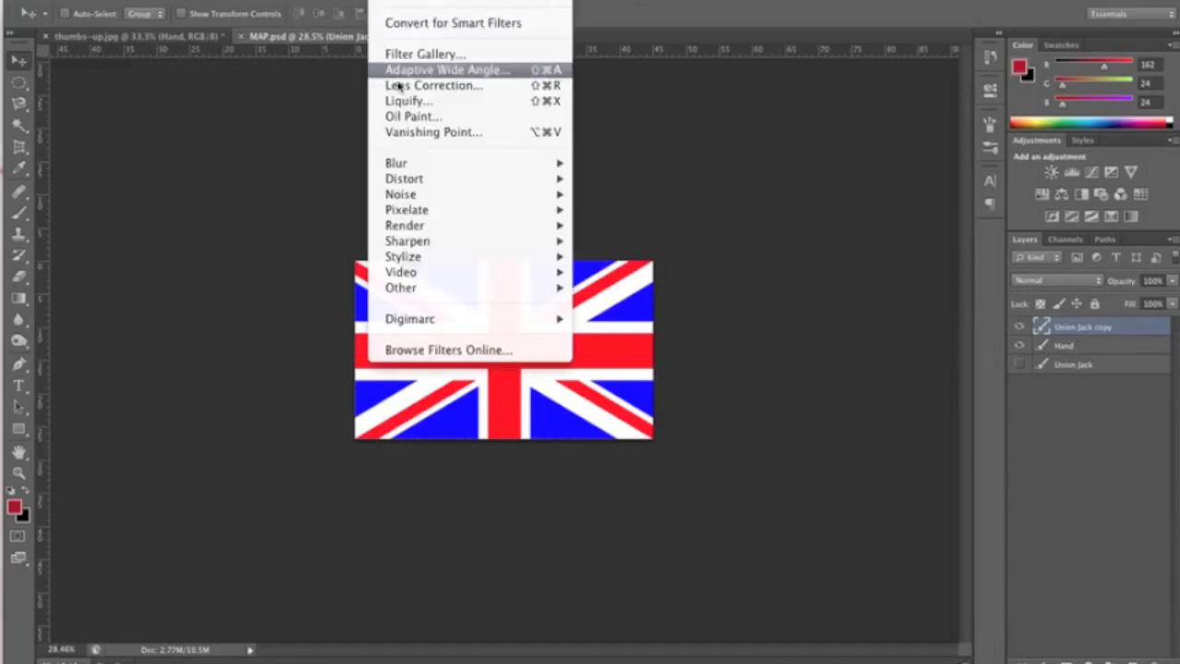
{"action": "mouse_move", "coordinate": [447, 180]}
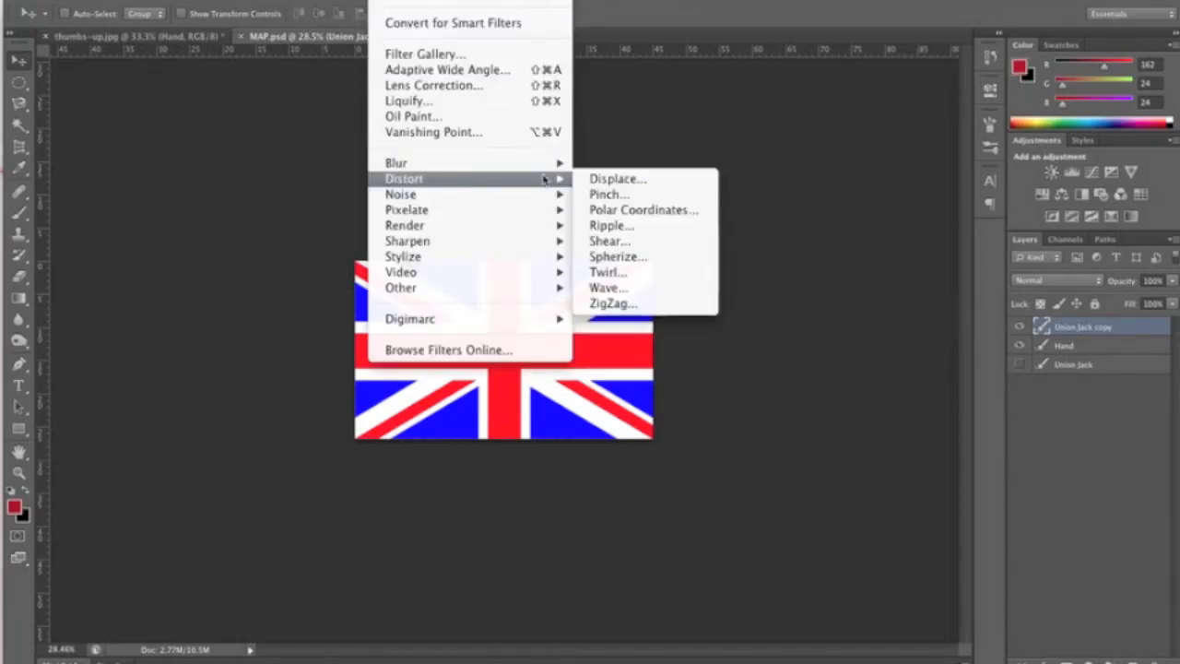
{"action": "left_click", "coordinate": [703, 183]}
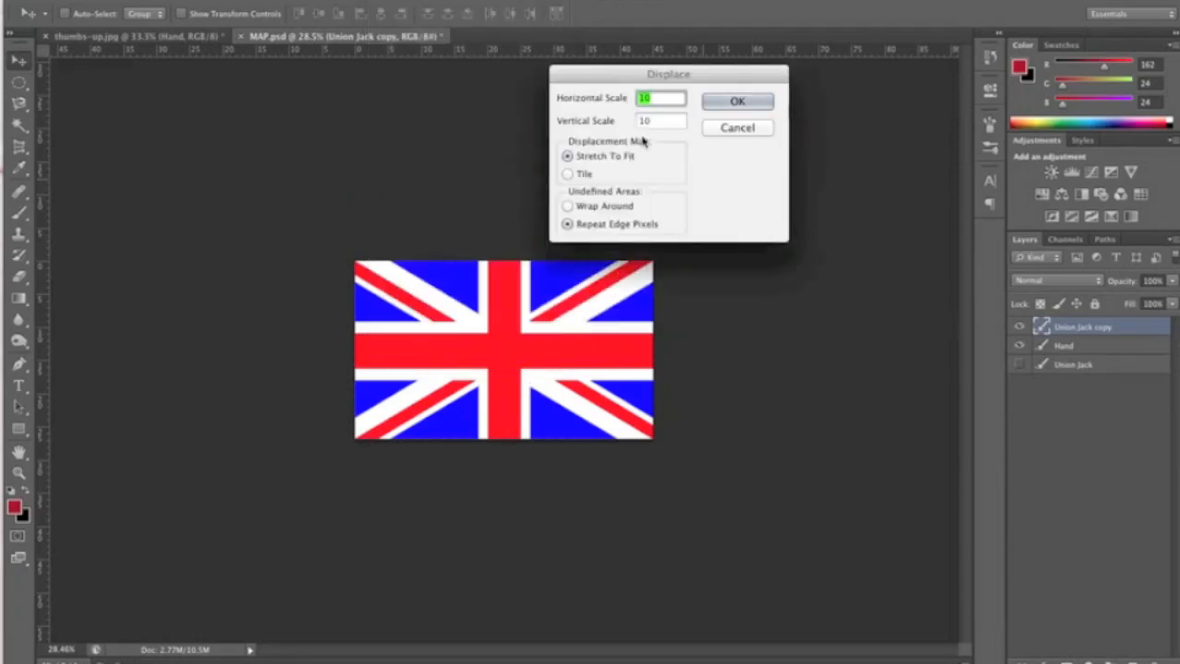
{"action": "left_click", "coordinate": [659, 121]}
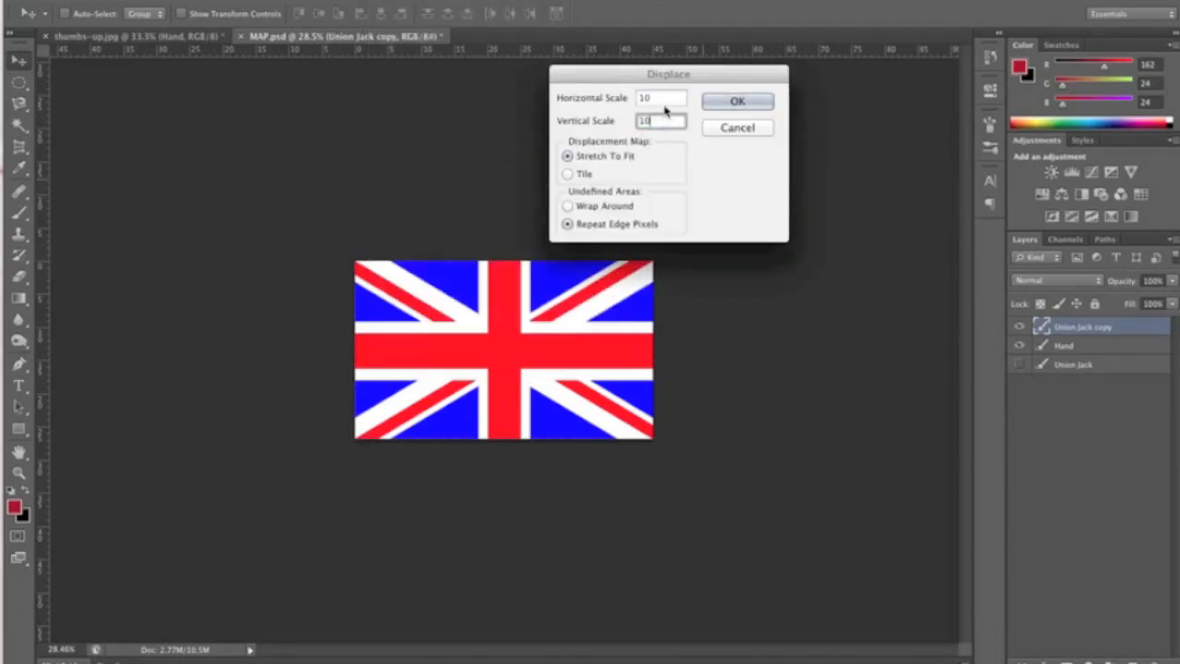
{"action": "left_click", "coordinate": [658, 101]}
{"action": "left_click", "coordinate": [653, 123]}
{"action": "left_click", "coordinate": [658, 97]}
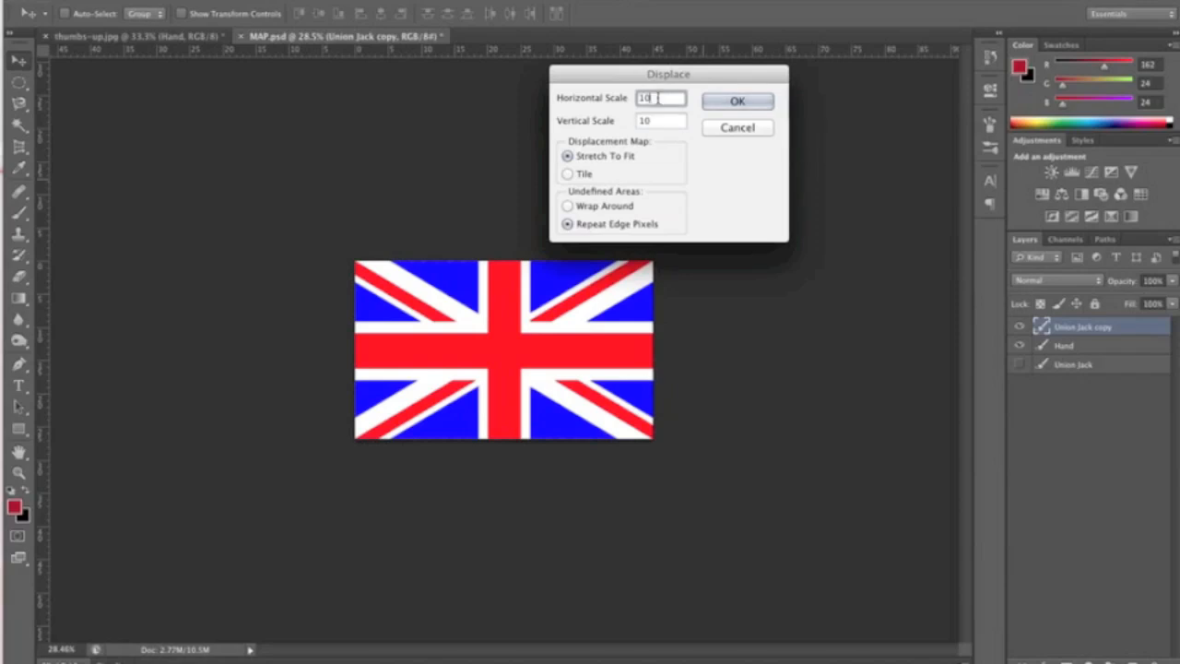
{"action": "type", "text": "25"}
{"action": "left_click", "coordinate": [656, 117]}
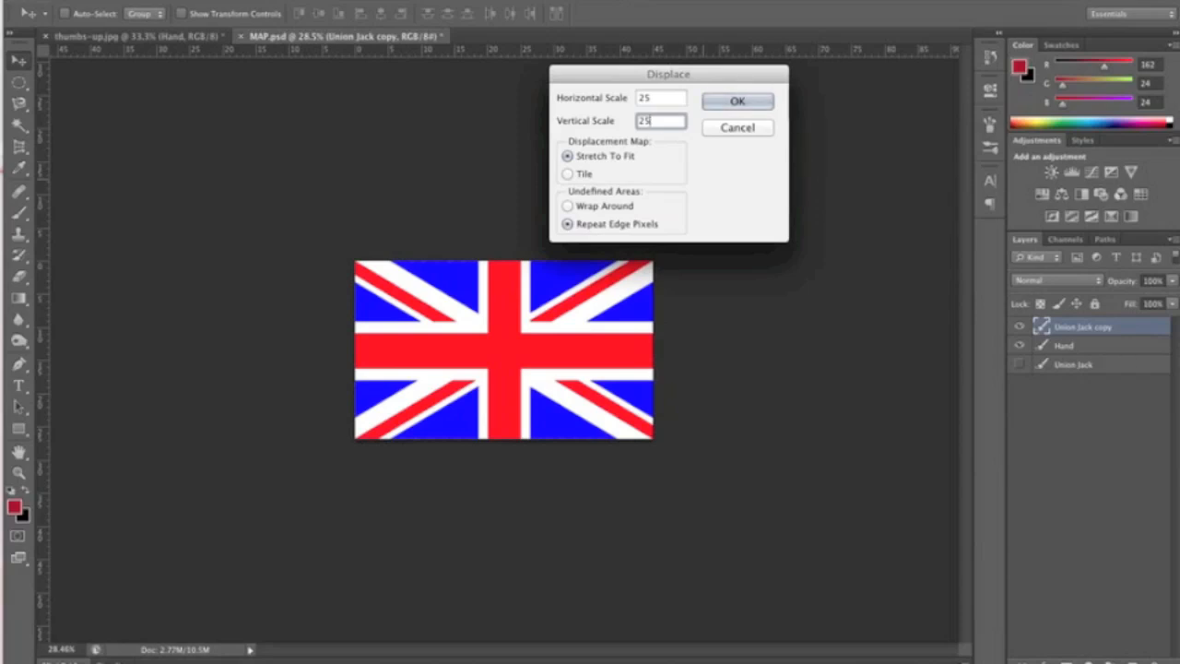
{"action": "left_click", "coordinate": [735, 102]}
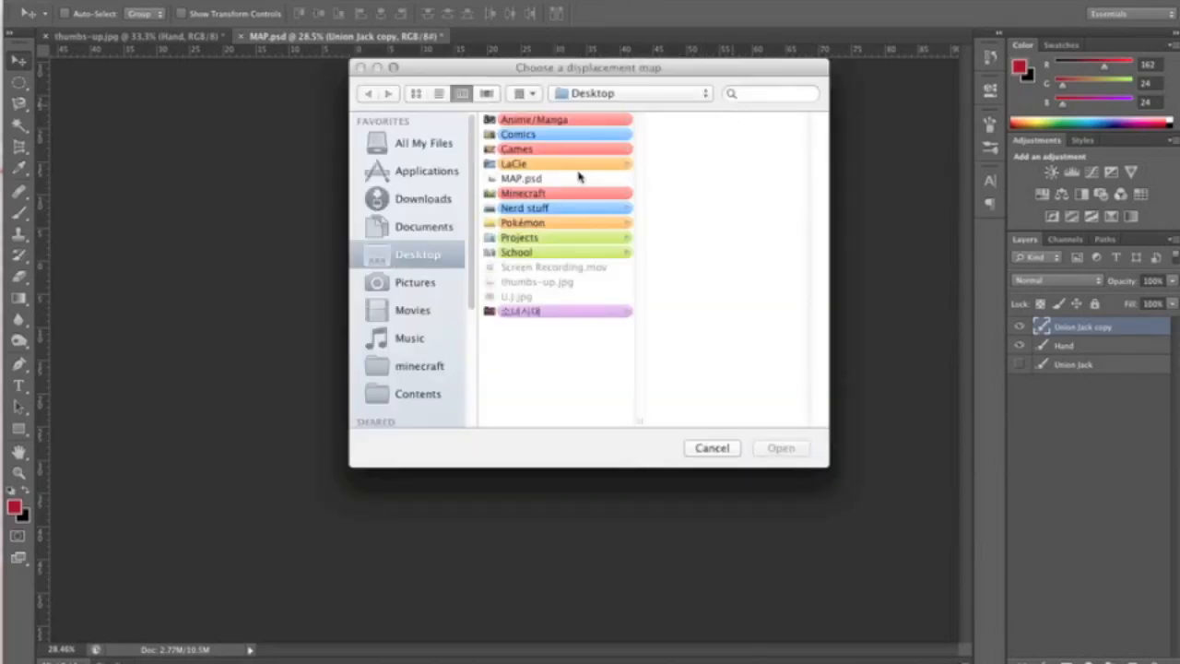
{"action": "left_click", "coordinate": [578, 177]}
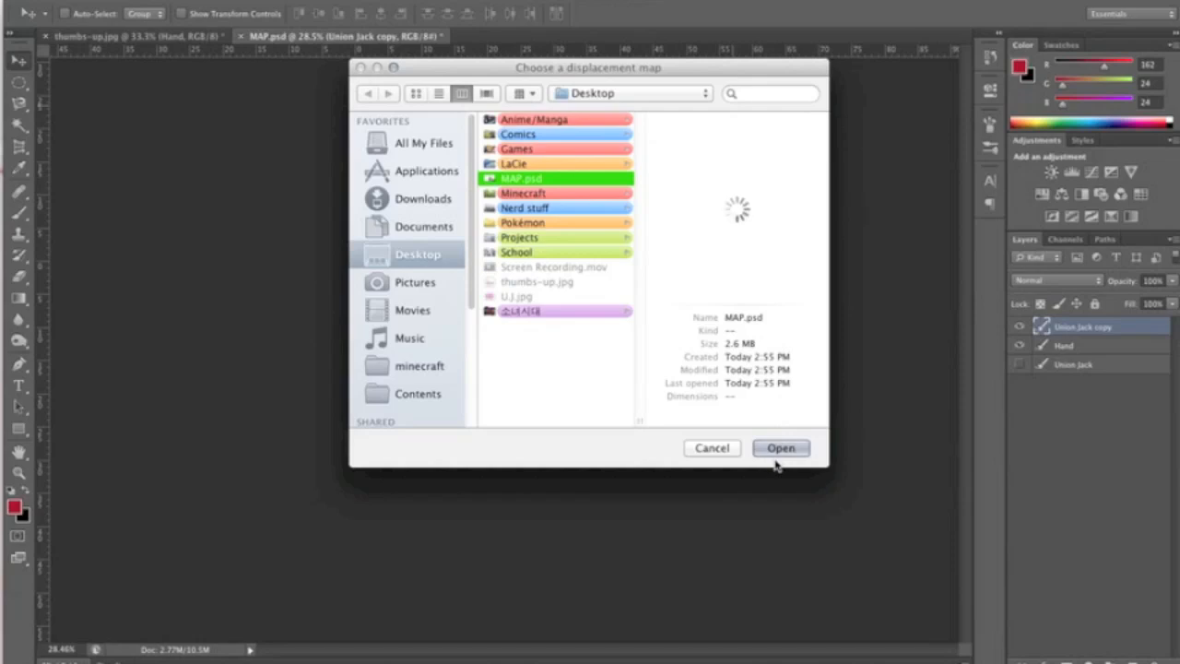
{"action": "left_click", "coordinate": [780, 454]}
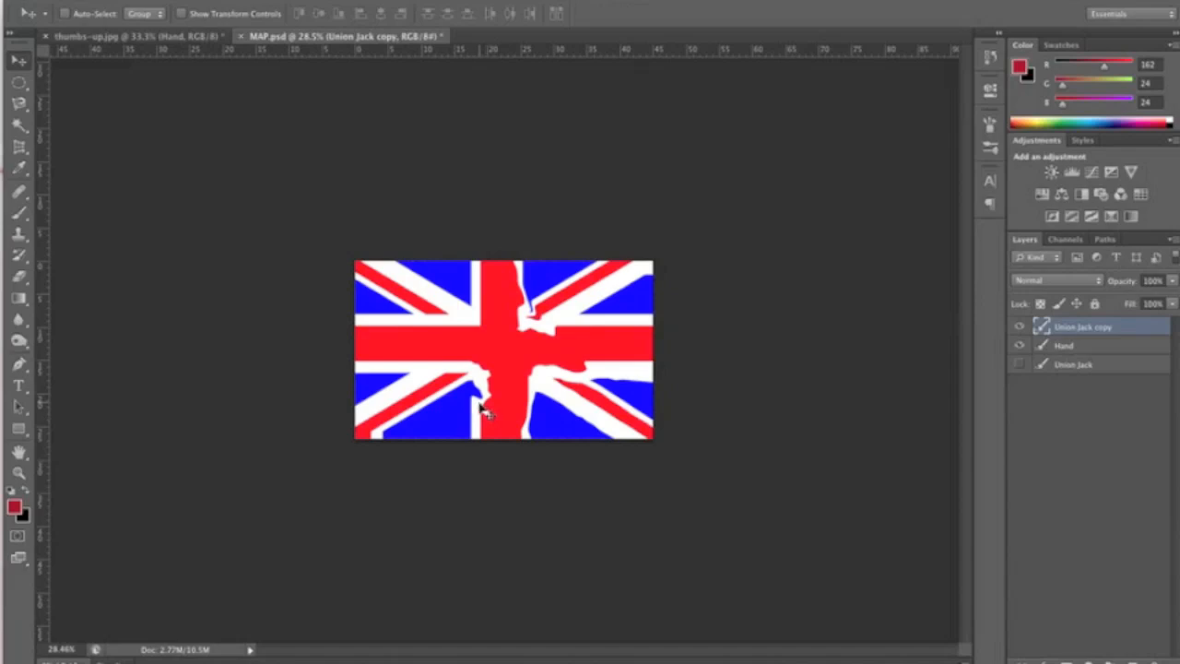
Load the Hand layer's outline as a selection and add it as a layer mask on the visible Union Jack copy layer
{"action": "left_click", "coordinate": [1019, 329]}
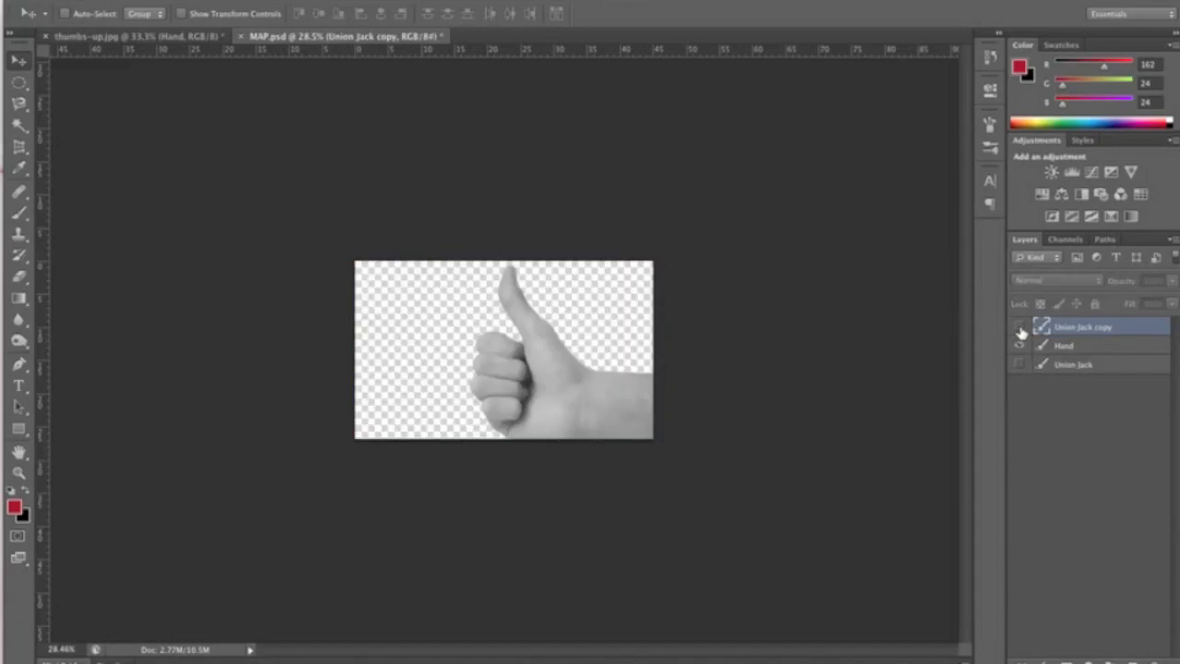
{"action": "left_click", "coordinate": [1065, 346]}
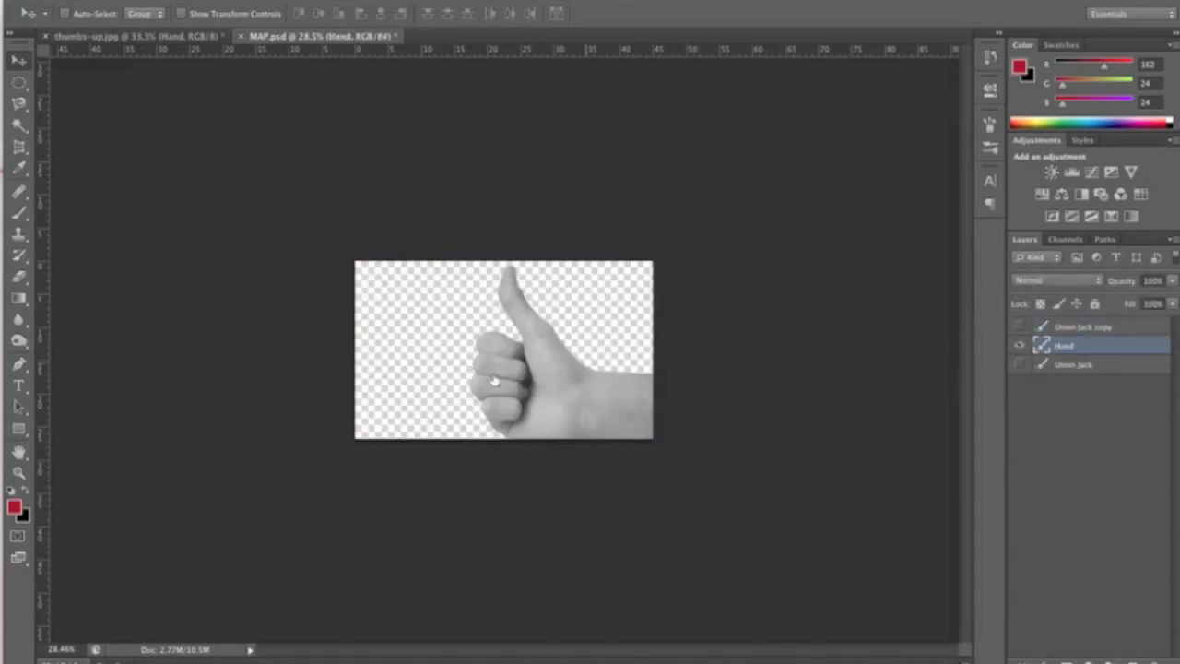
{"action": "left_click", "coordinate": [1042, 347], "text": "ctrl"}
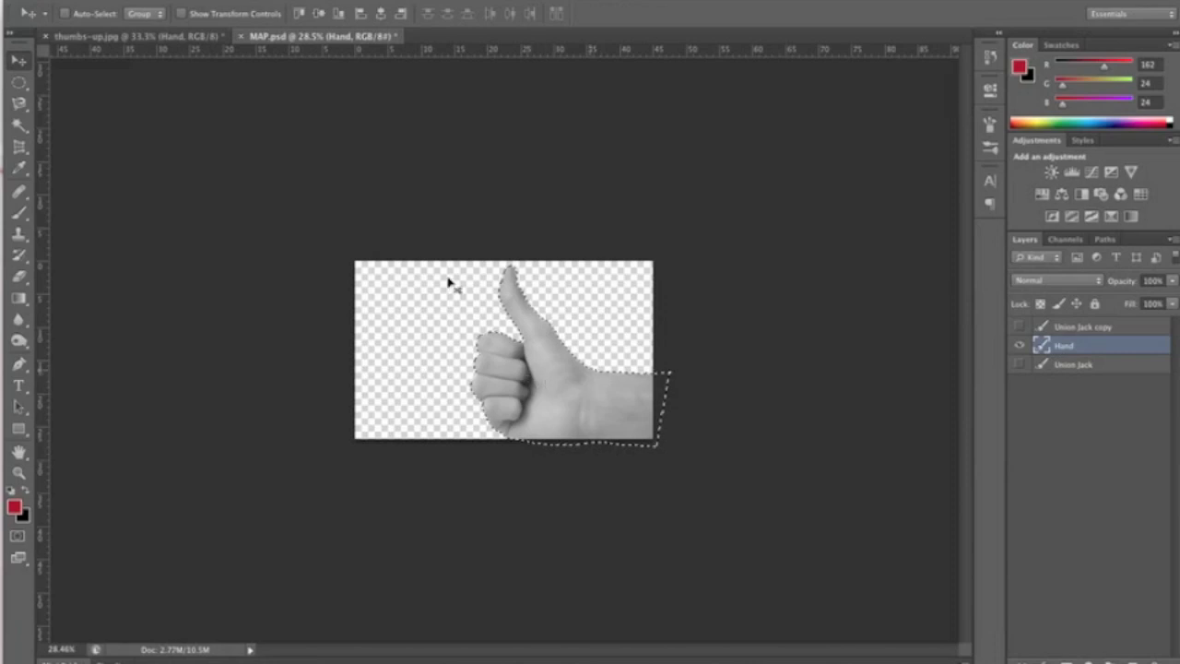
{"action": "left_click", "coordinate": [1102, 329]}
{"action": "left_click", "coordinate": [1020, 327]}
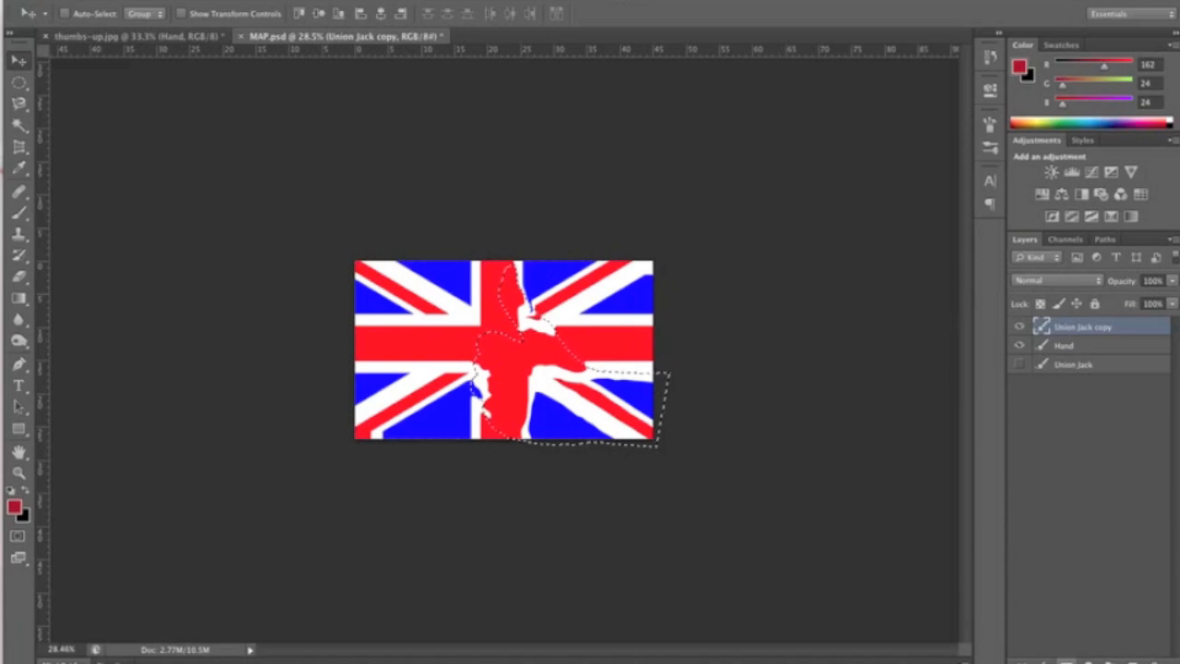
{"action": "left_click", "coordinate": [1067, 663]}
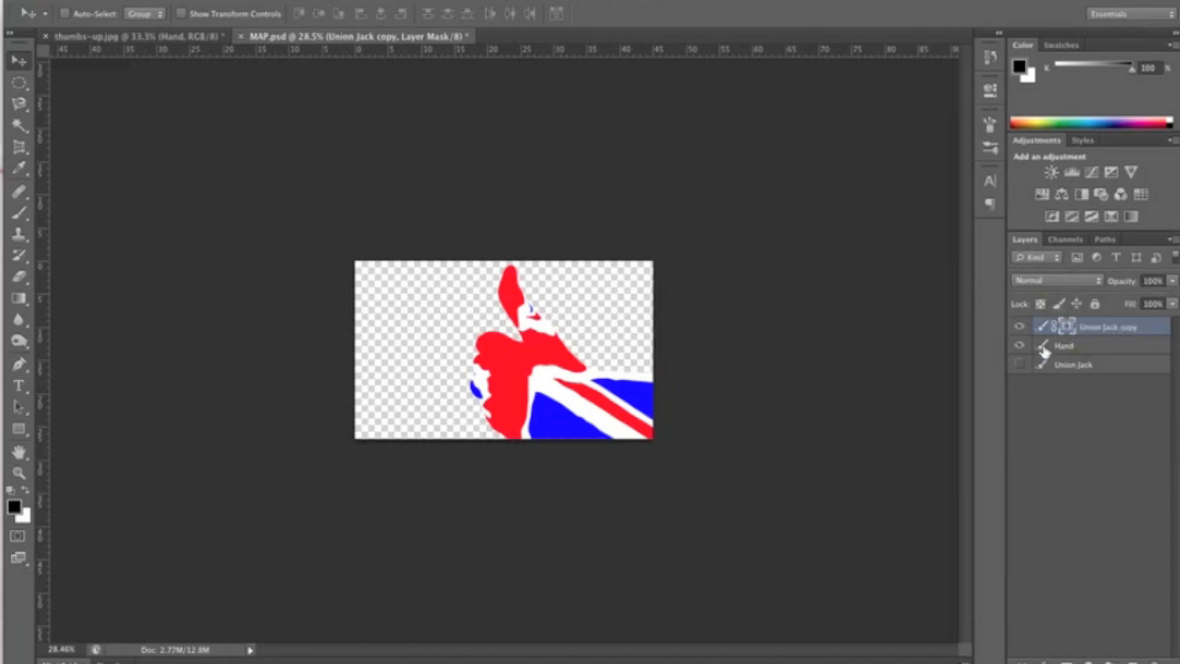
Compare the Multiply and Overlay blend modes on the Union Jack copy layer and settle on Overlay
{"action": "left_click", "coordinate": [1086, 281]}
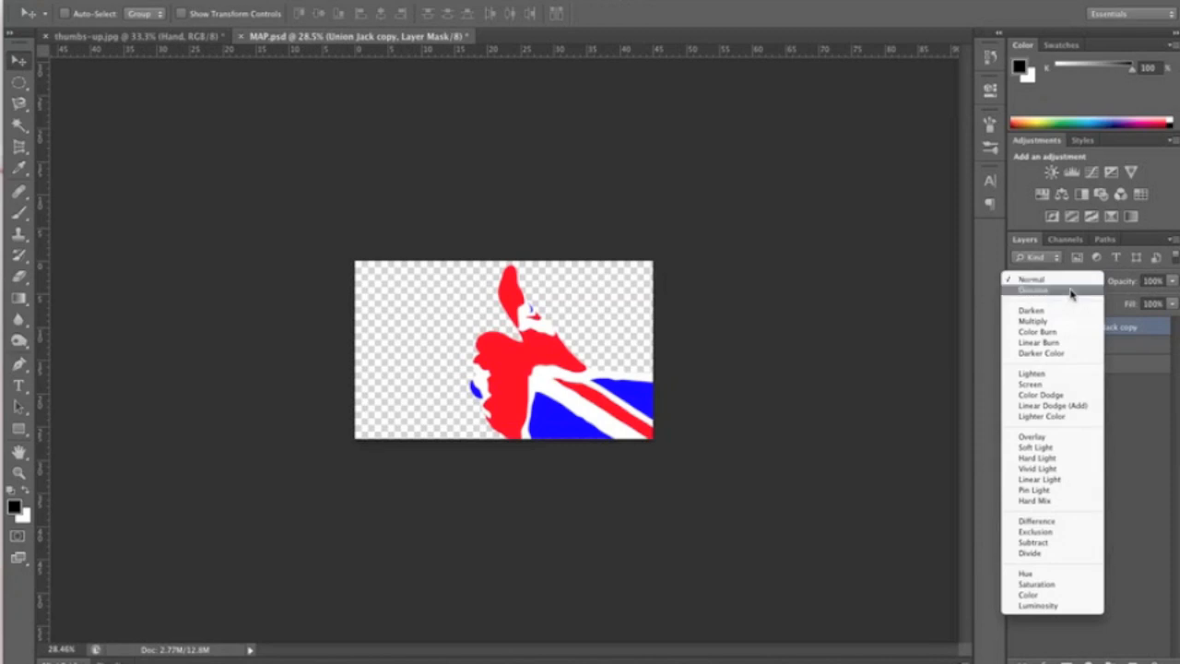
{"action": "left_click", "coordinate": [1069, 322]}
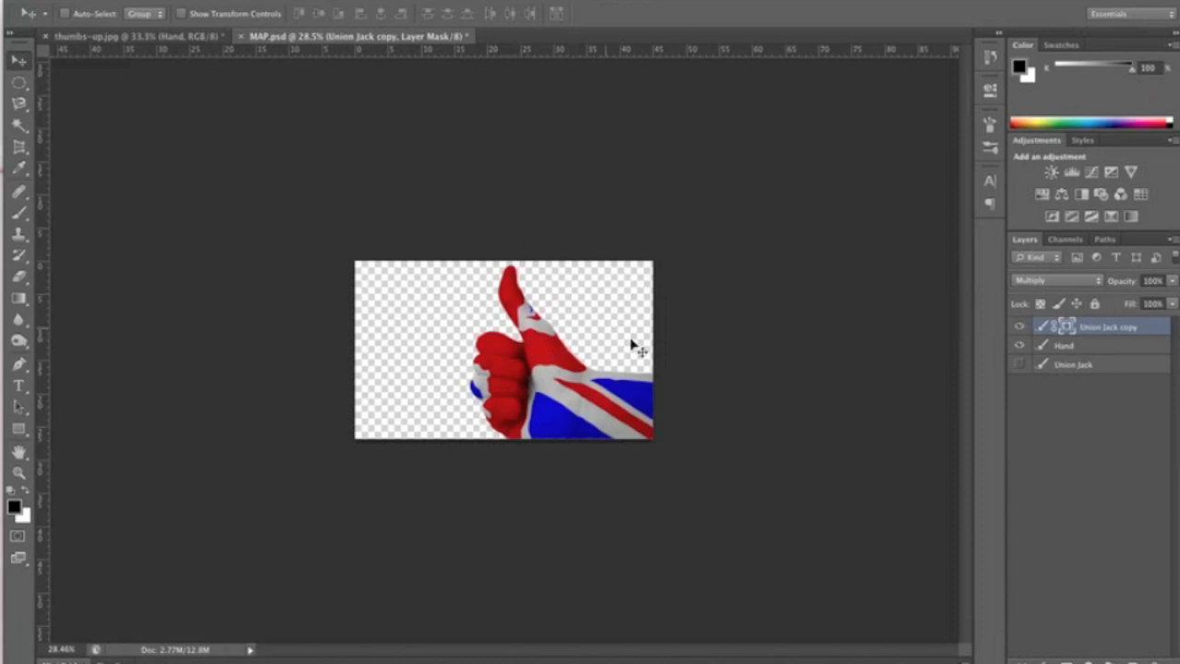
{"action": "left_click", "coordinate": [1020, 282]}
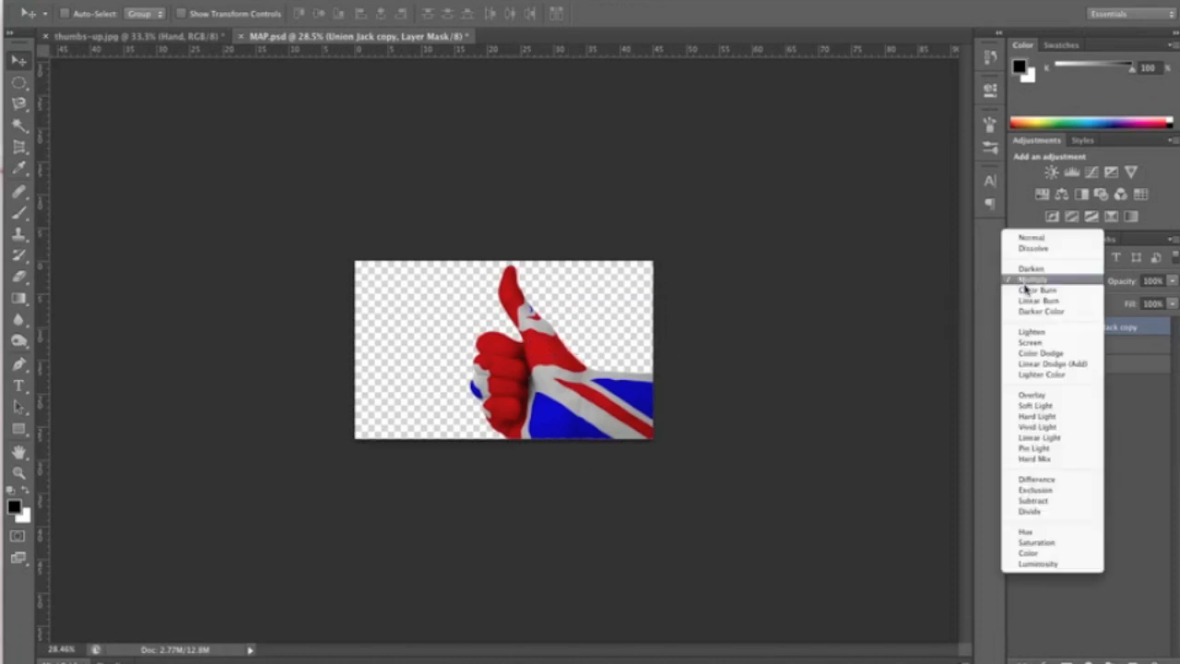
{"action": "left_click", "coordinate": [1053, 395]}
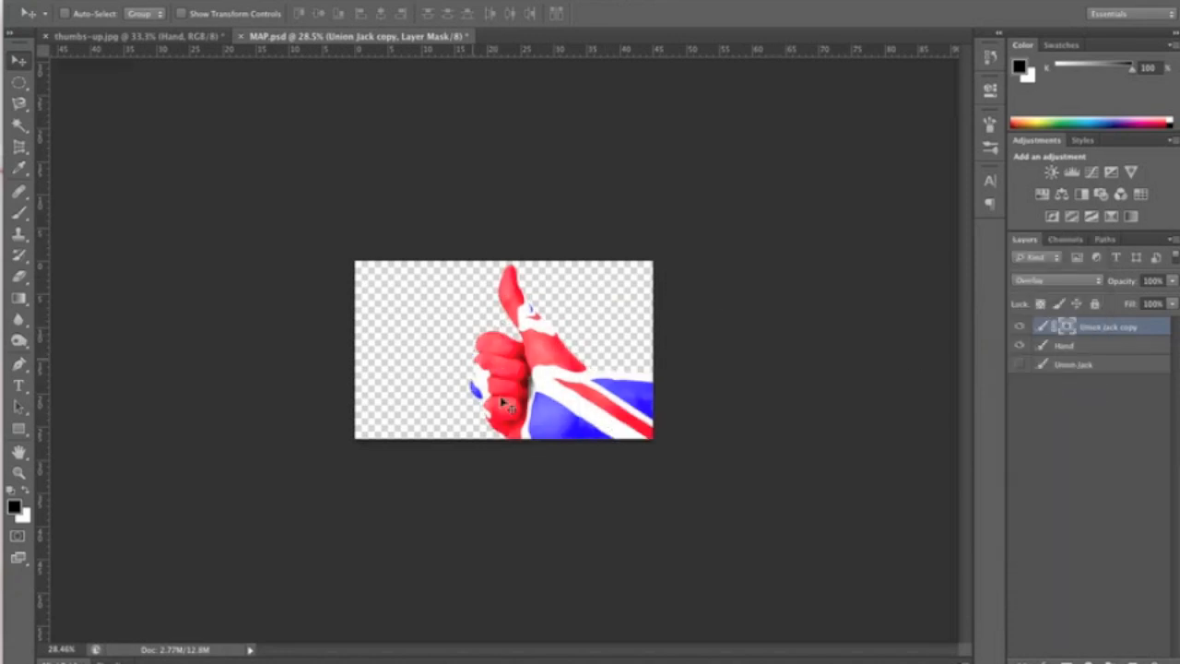
{"action": "left_click", "coordinate": [1025, 281]}
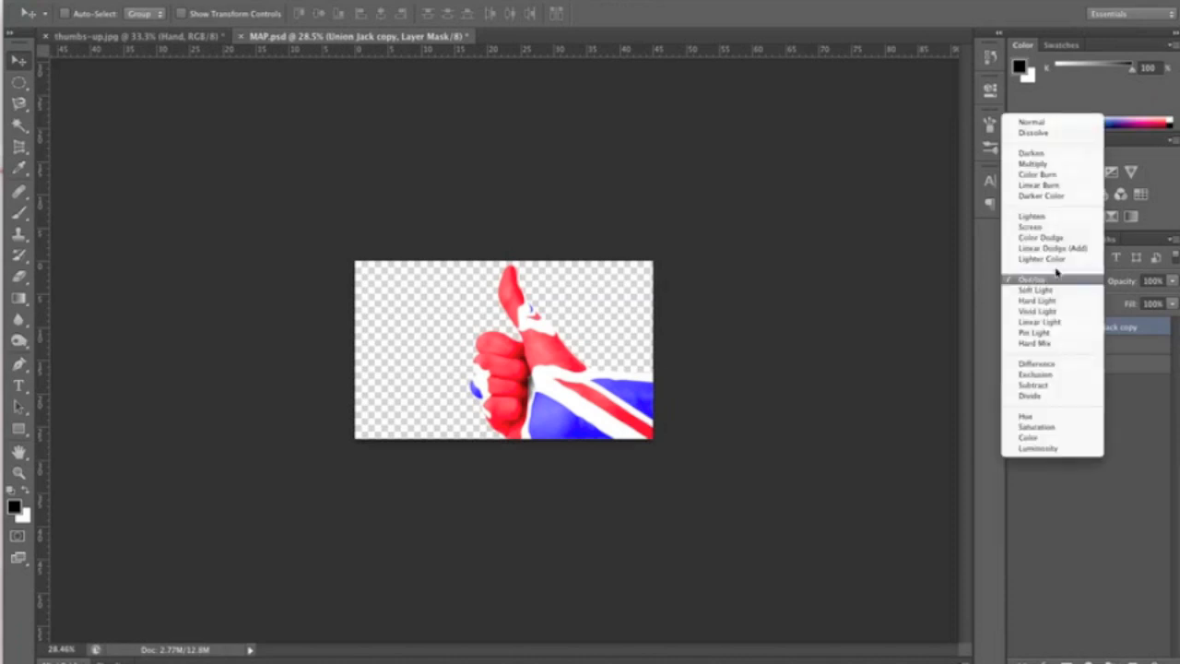
{"action": "left_click", "coordinate": [1034, 164]}
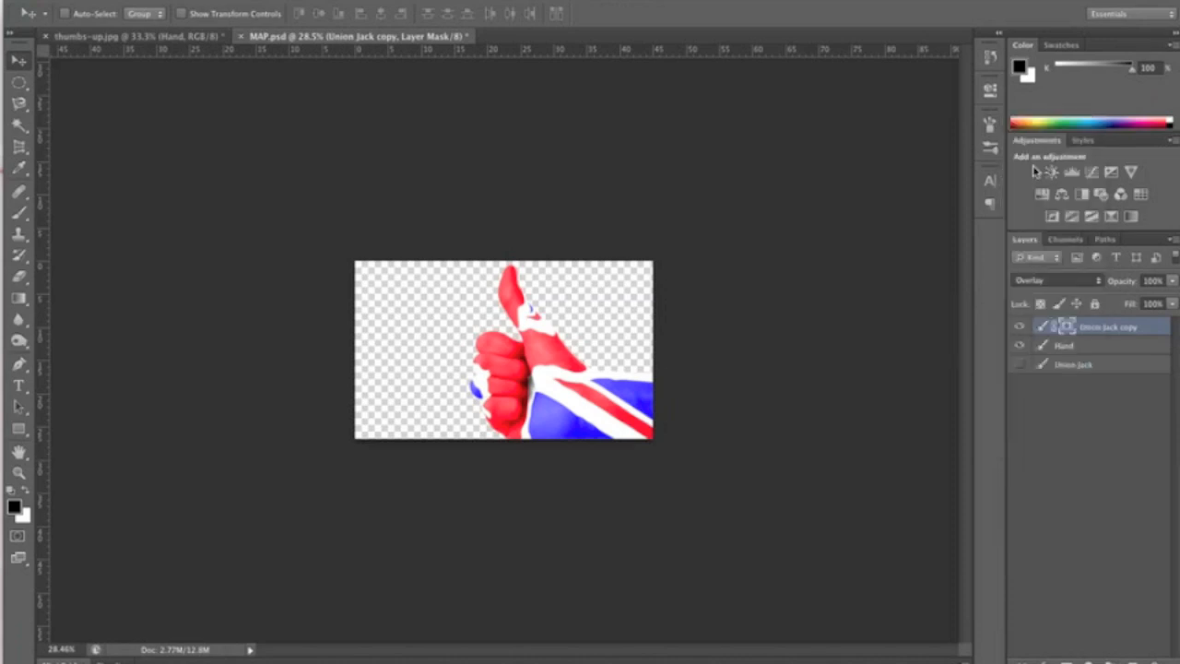
{"action": "left_click", "coordinate": [1049, 279]}
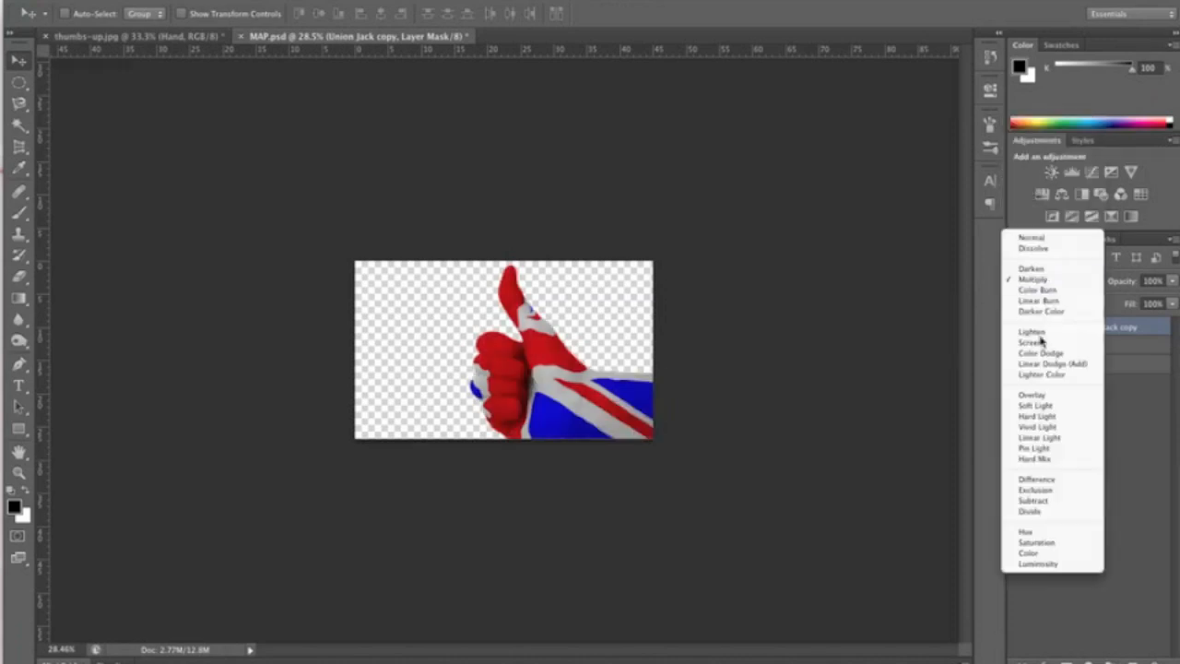
{"action": "left_click", "coordinate": [1045, 396]}
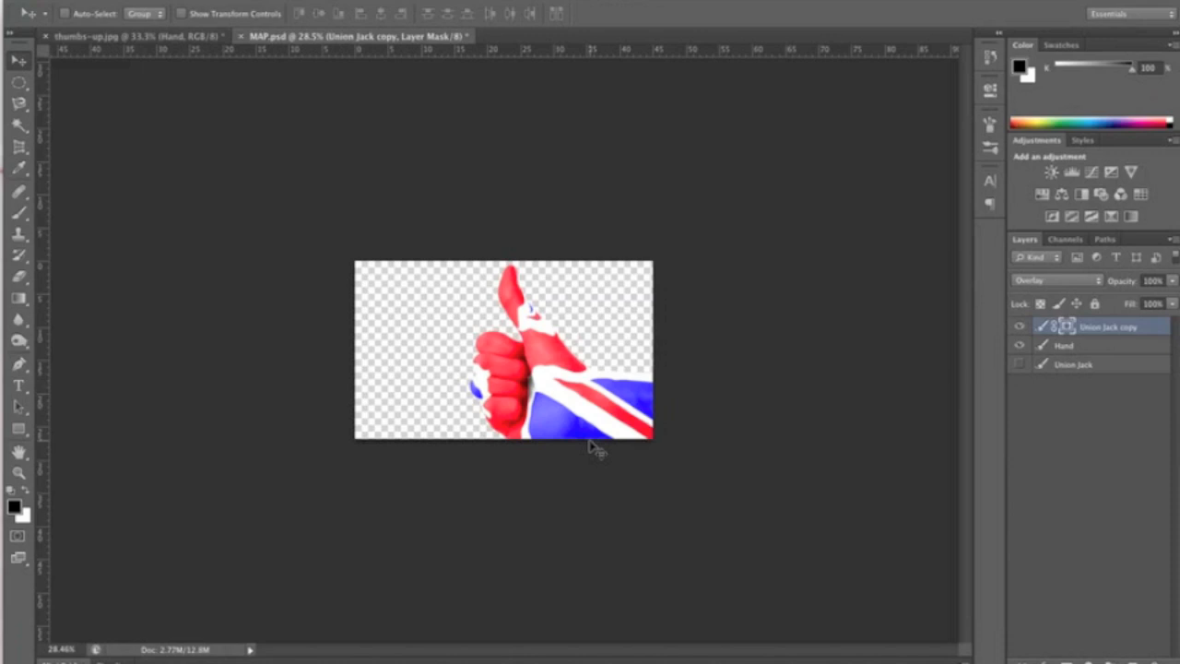
Inspect the blended flag on the hand and reduce the Union Jack copy layer's opacity to 76%
{"action": "scroll", "coordinate": [511, 495], "scroll_direction": "up", "scroll_amount": 4}
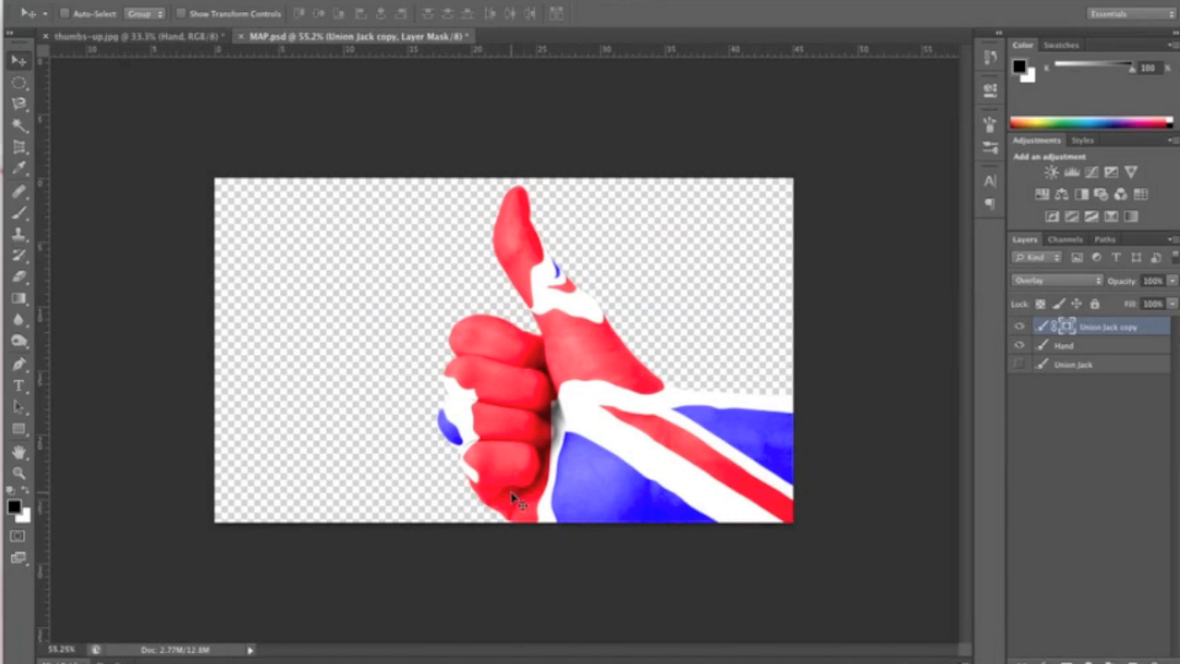
{"action": "scroll", "coordinate": [513, 497], "scroll_direction": "up", "scroll_amount": 3}
{"action": "scroll", "coordinate": [513, 497], "scroll_direction": "down", "scroll_amount": 2}
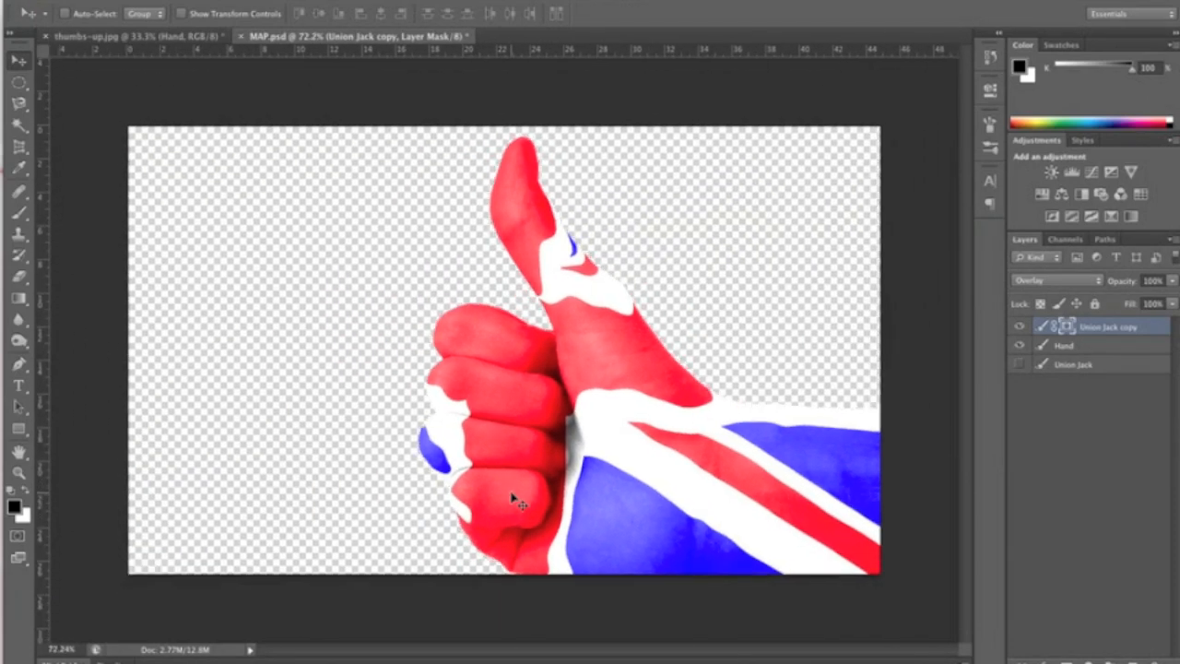
{"action": "scroll", "coordinate": [513, 496], "scroll_direction": "down", "scroll_amount": 2}
{"action": "scroll", "coordinate": [515, 498], "scroll_direction": "down", "scroll_amount": 2}
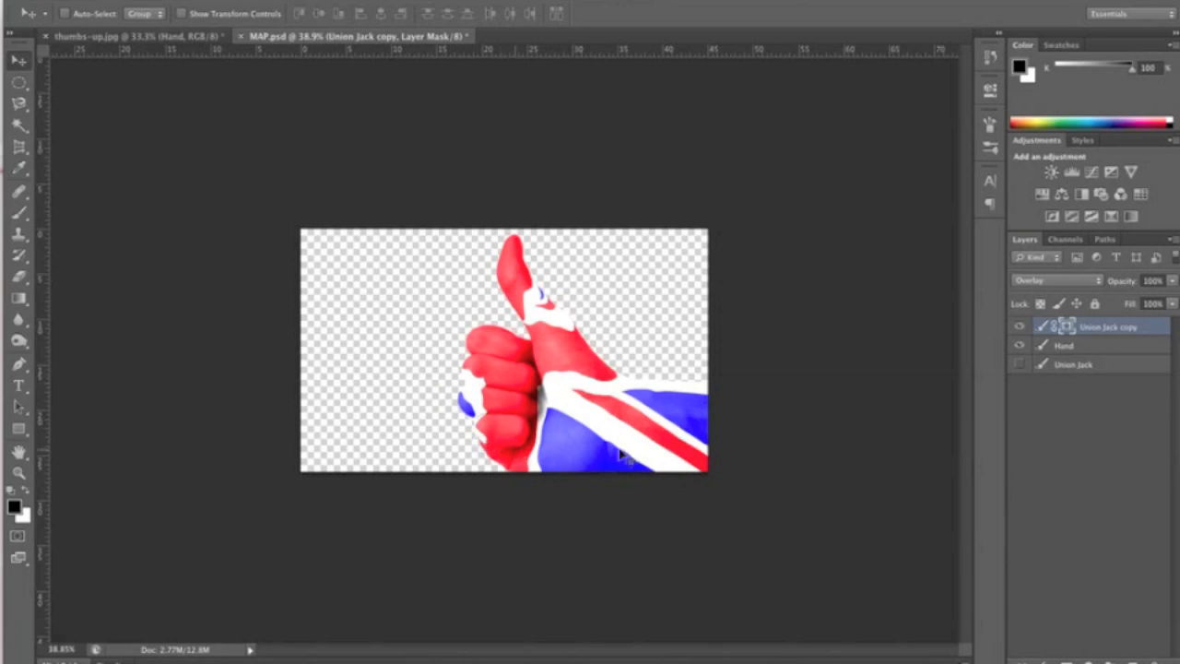
{"action": "left_click", "coordinate": [1173, 284]}
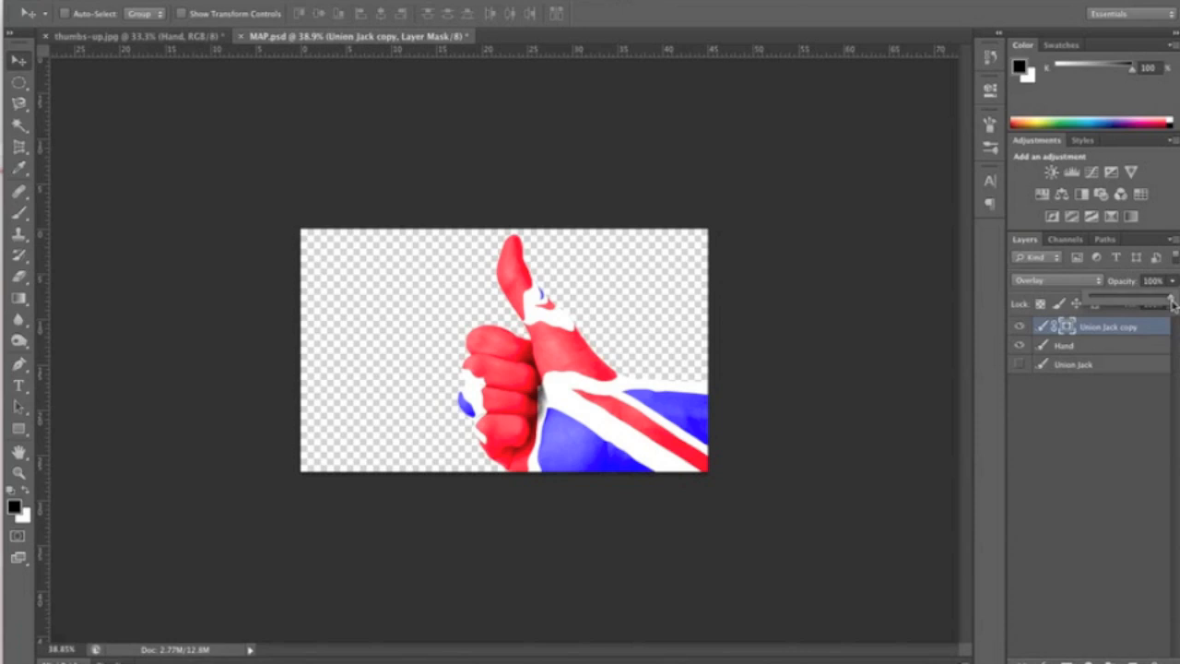
{"action": "left_click_drag", "start_coordinate": [1173, 304], "coordinate": [1154, 304]}
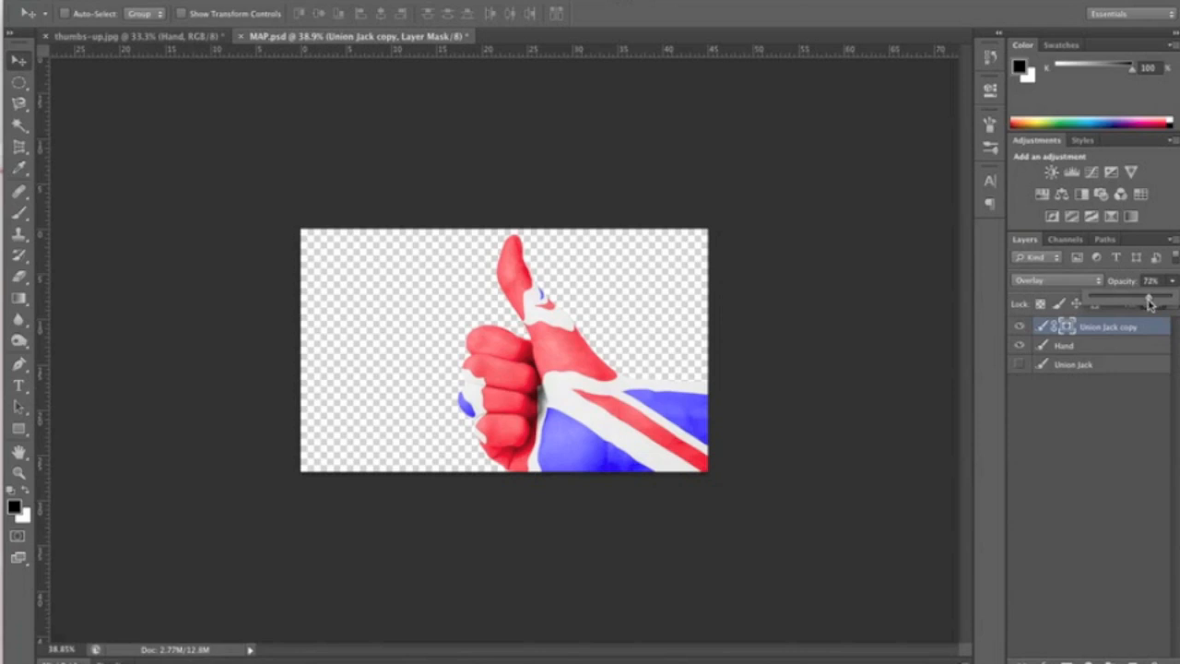
{"action": "left_click_drag", "start_coordinate": [1149, 304], "coordinate": [1152, 304]}
{"action": "left_click", "coordinate": [1105, 417]}
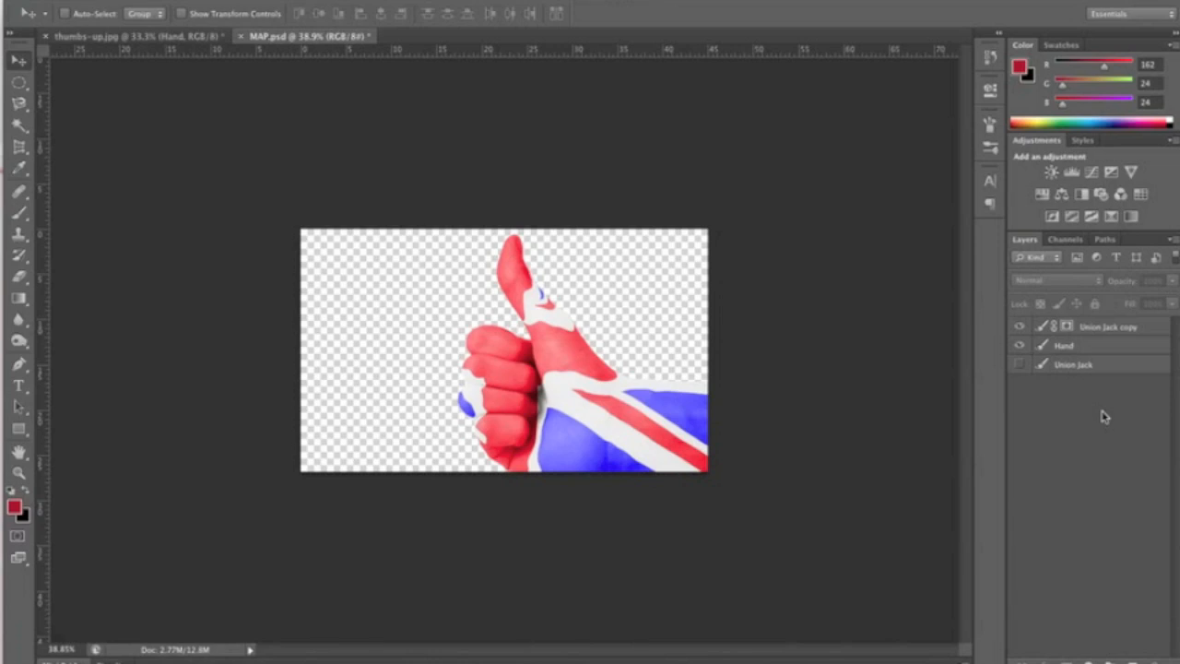
Apply a Gaussian Blur with a radius of about 3 pixels to the Union Jack copy layer
{"action": "left_click", "coordinate": [1106, 330]}
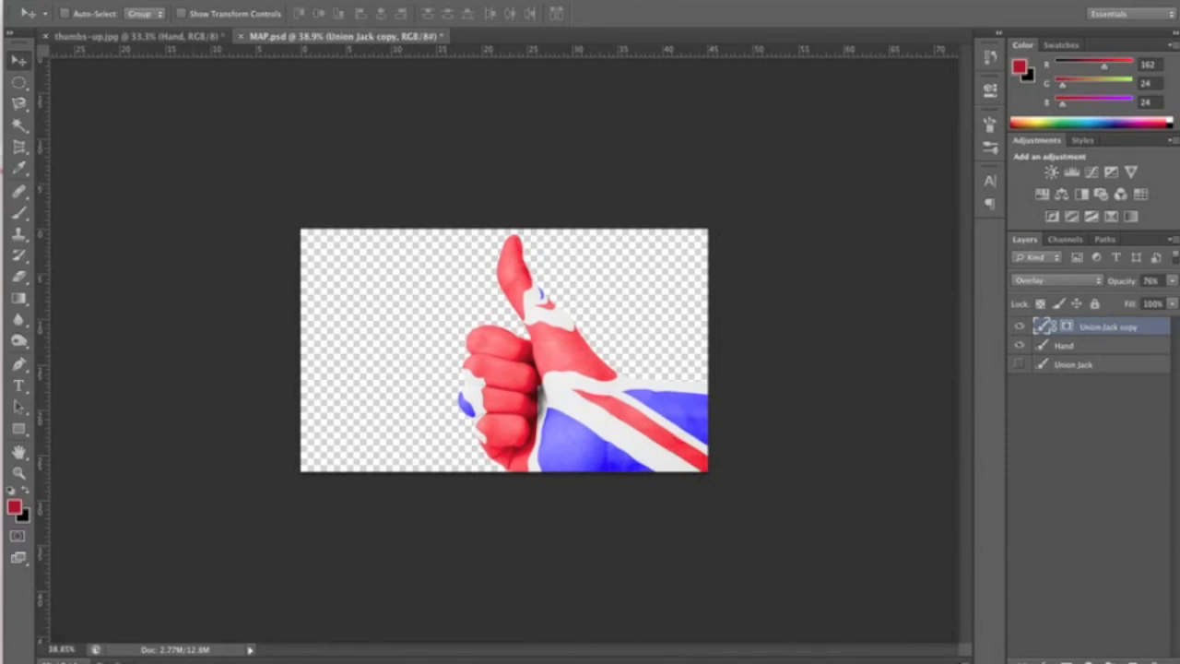
{"action": "left_click", "coordinate": [388, 1]}
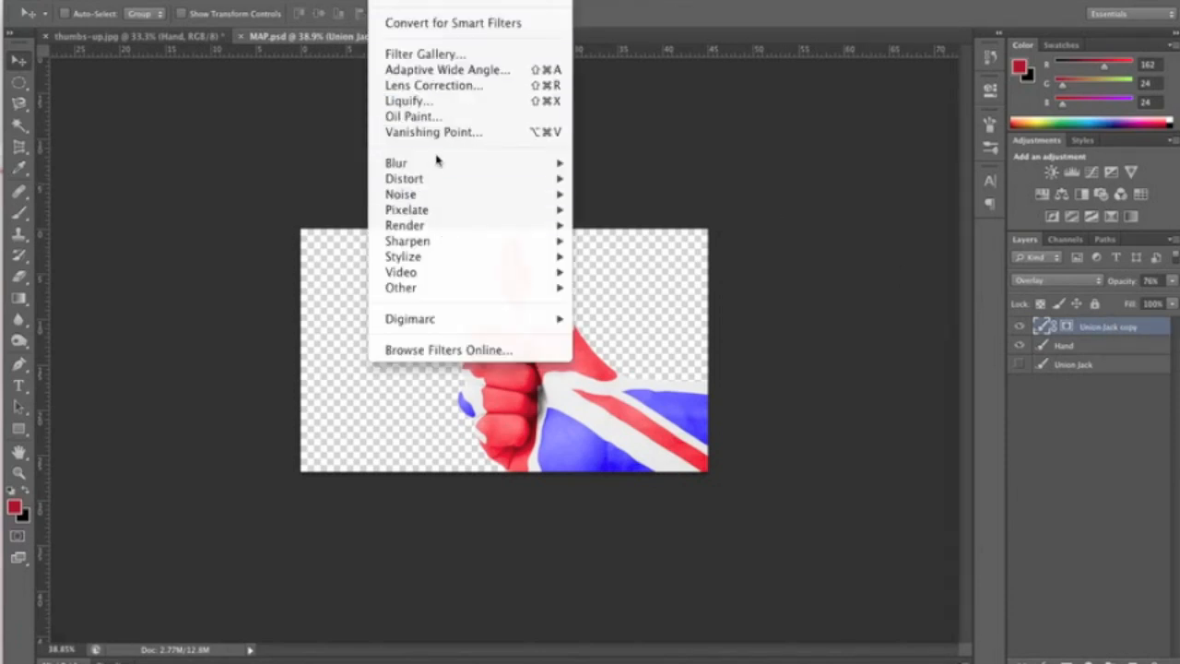
{"action": "mouse_move", "coordinate": [447, 165]}
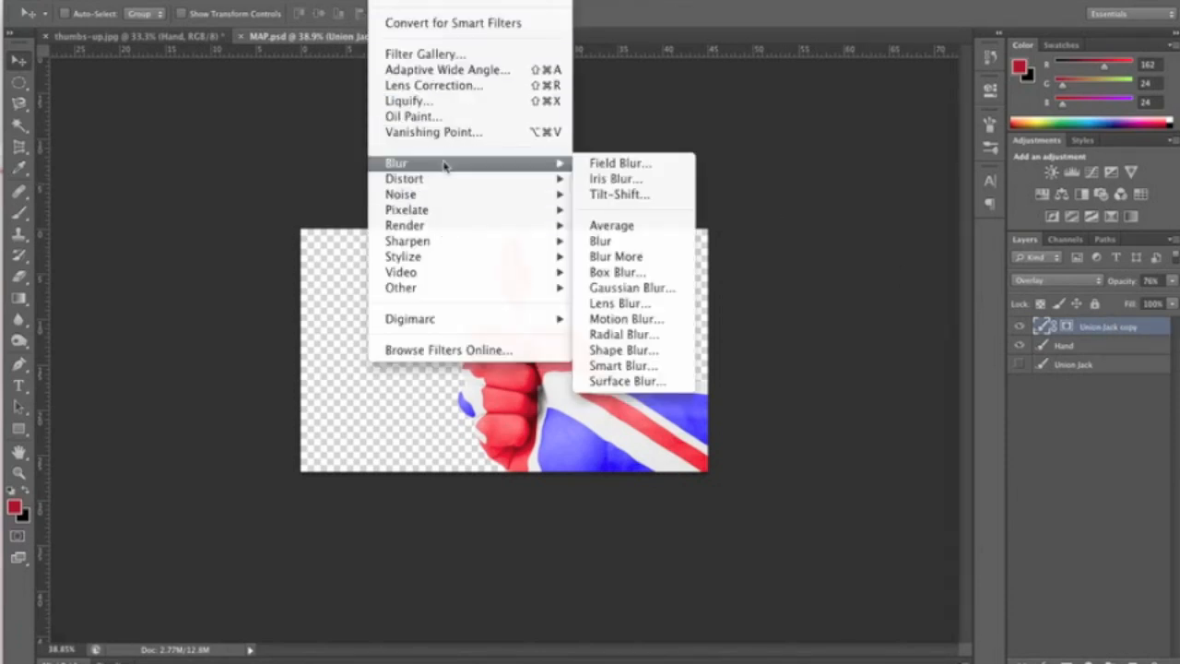
{"action": "left_click", "coordinate": [646, 290]}
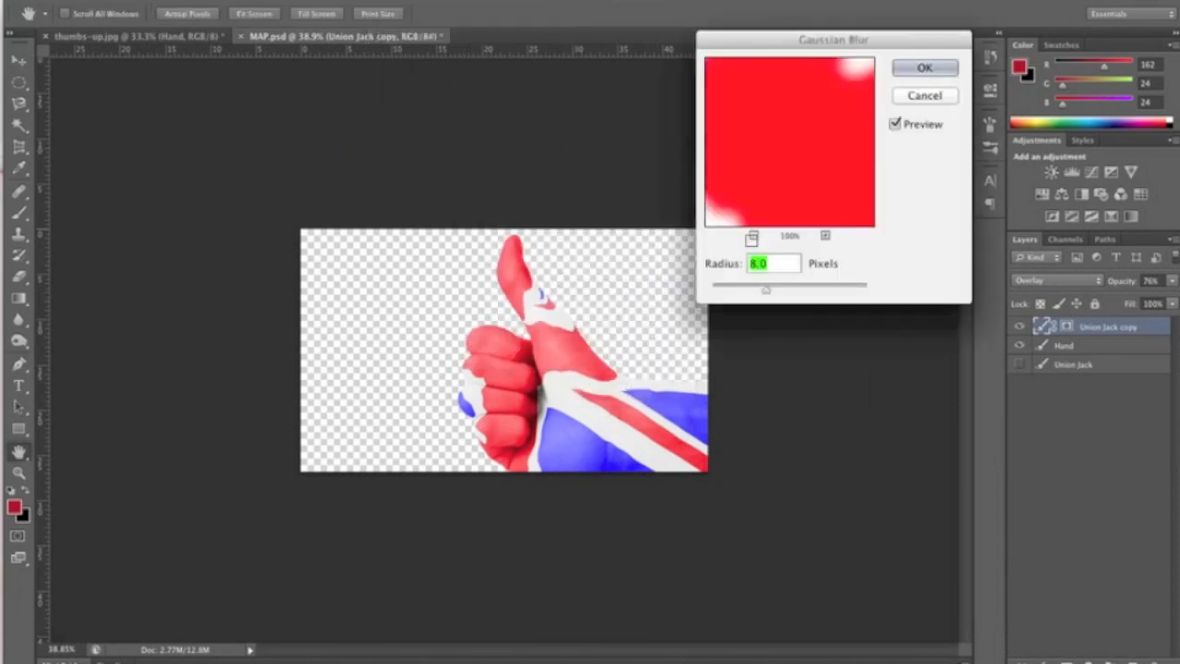
{"action": "left_click_drag", "start_coordinate": [769, 289], "coordinate": [733, 293]}
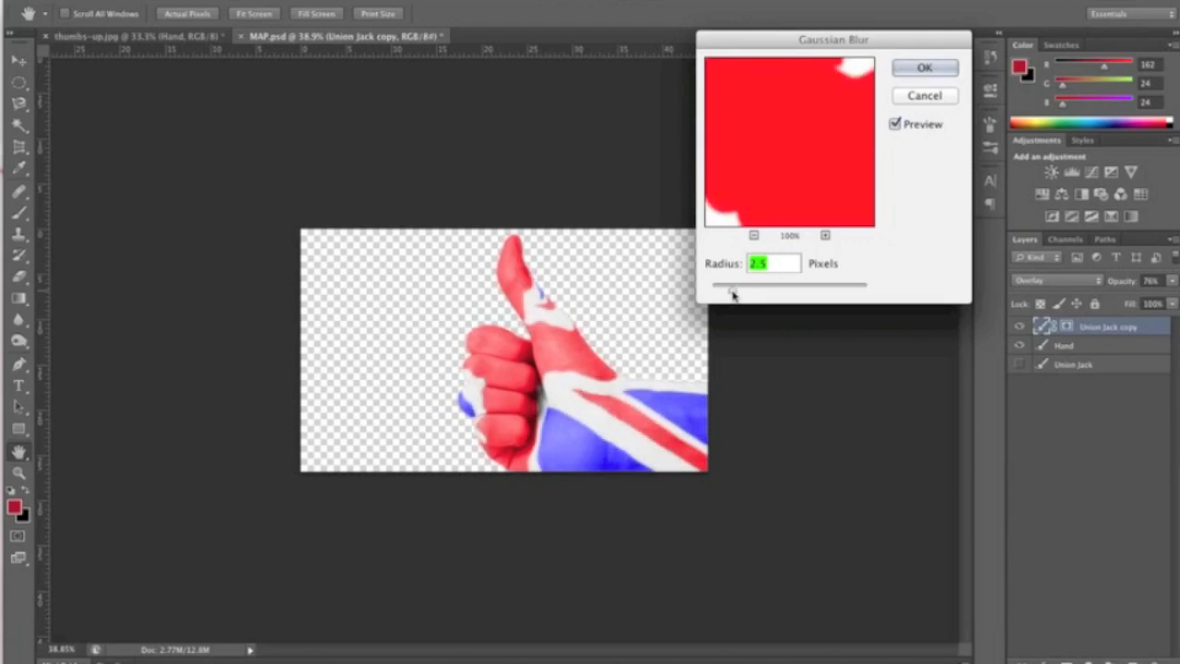
{"action": "left_click_drag", "start_coordinate": [738, 294], "coordinate": [743, 292]}
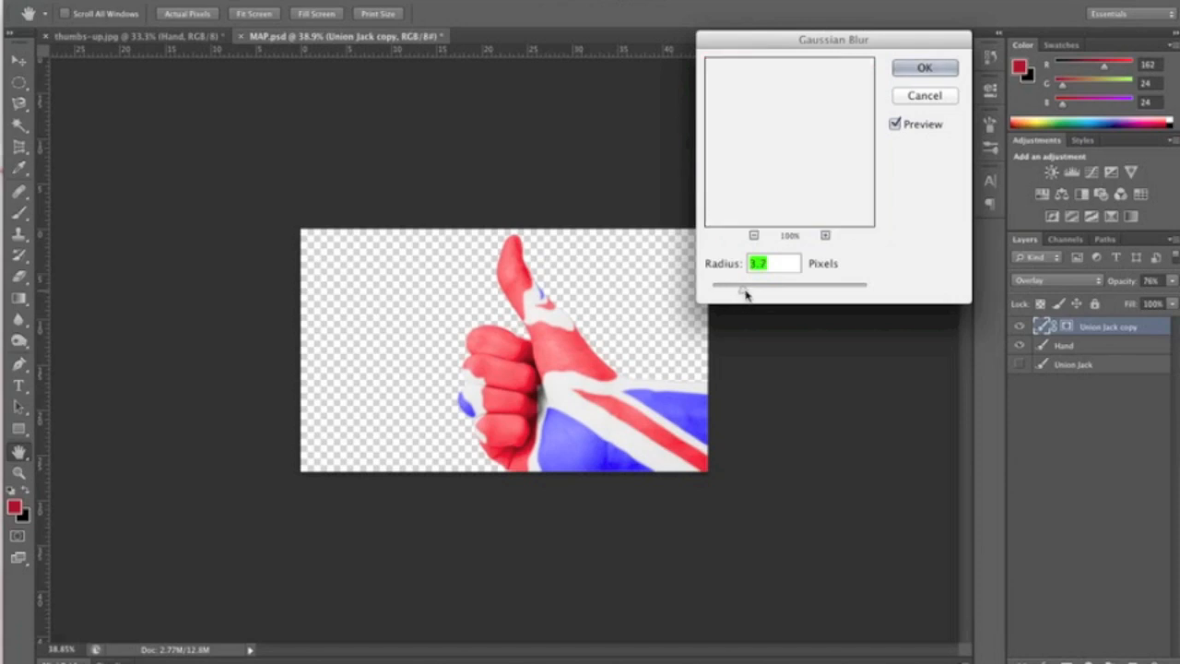
{"action": "left_click", "coordinate": [780, 262]}
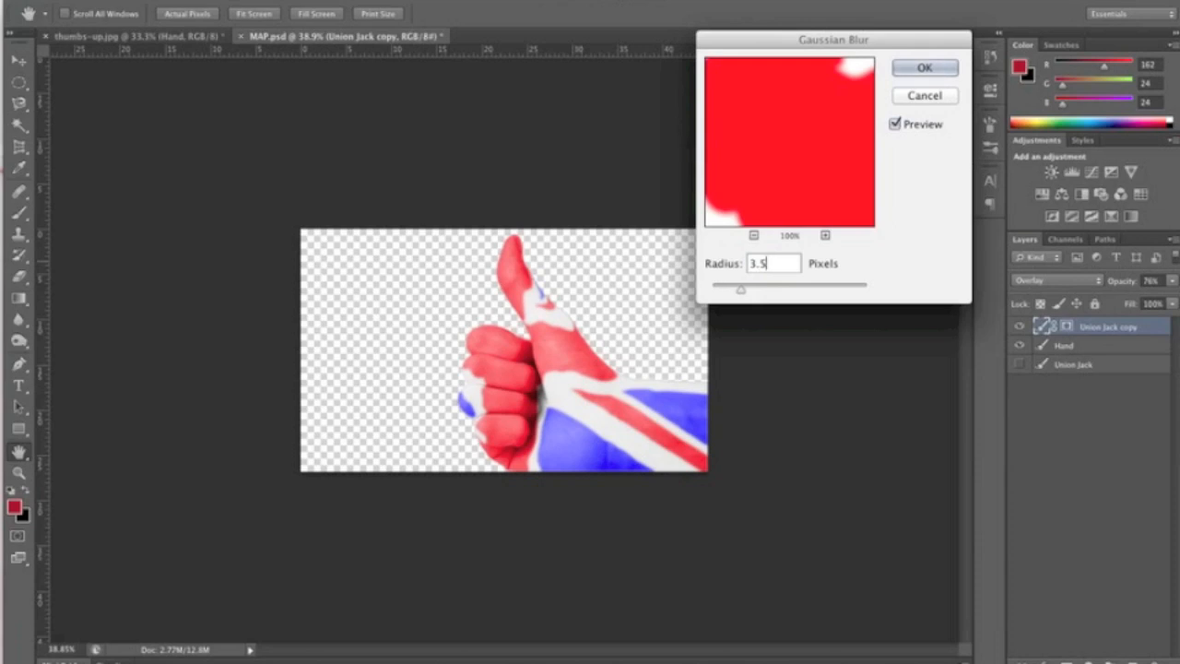
{"action": "key", "text": "BackSpace"}
{"action": "type", "text": "2"}
{"action": "key", "text": "BackSpace"}
{"action": "type", "text": "3"}
{"action": "left_click", "coordinate": [926, 68]}
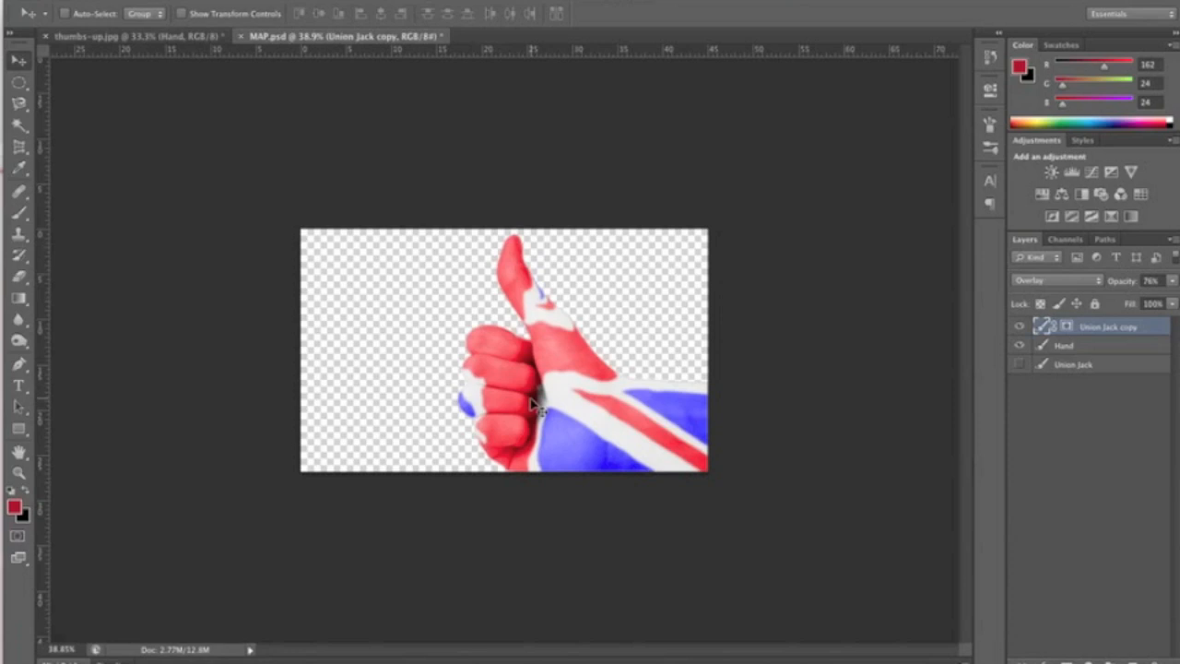
Adjust the Levels of the Union Jack copy layer to input values 82, 1.43 and 195
{"action": "left_click", "coordinate": [252, 1]}
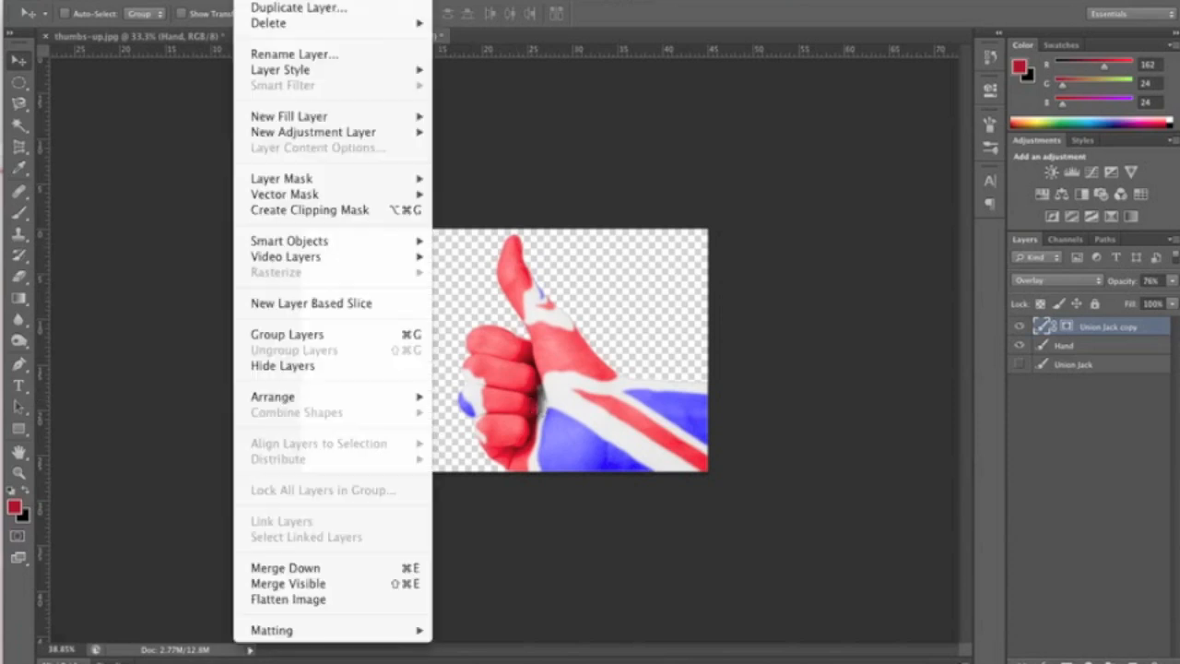
{"action": "mouse_move", "coordinate": [212, 2]}
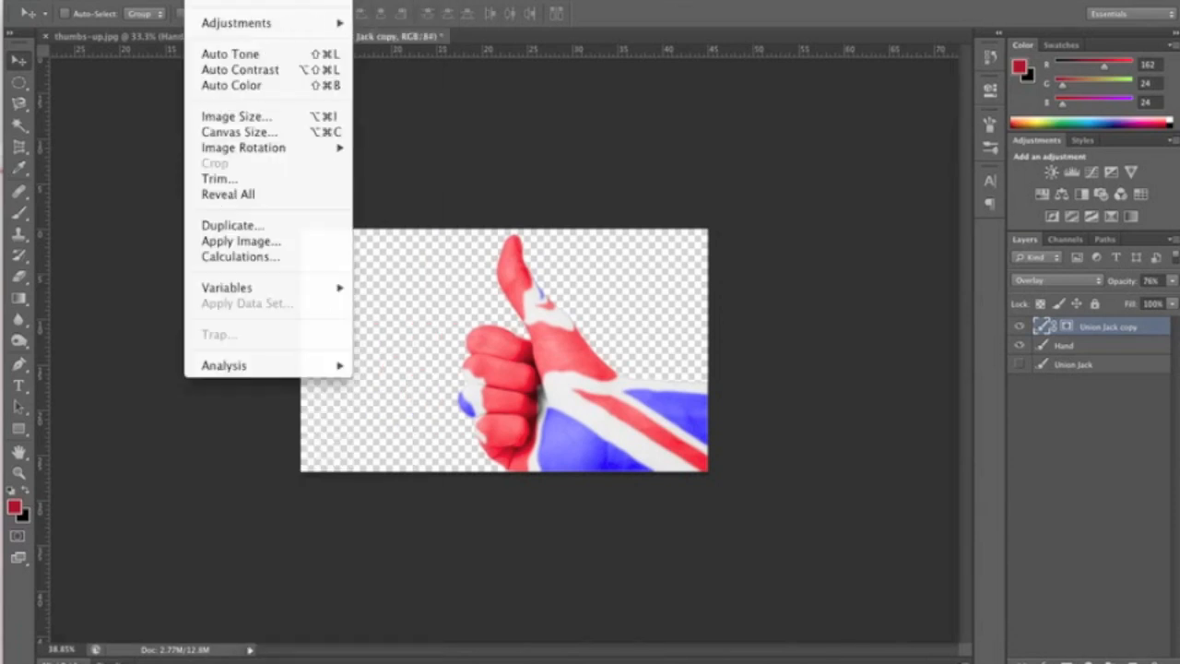
{"action": "mouse_move", "coordinate": [254, 27]}
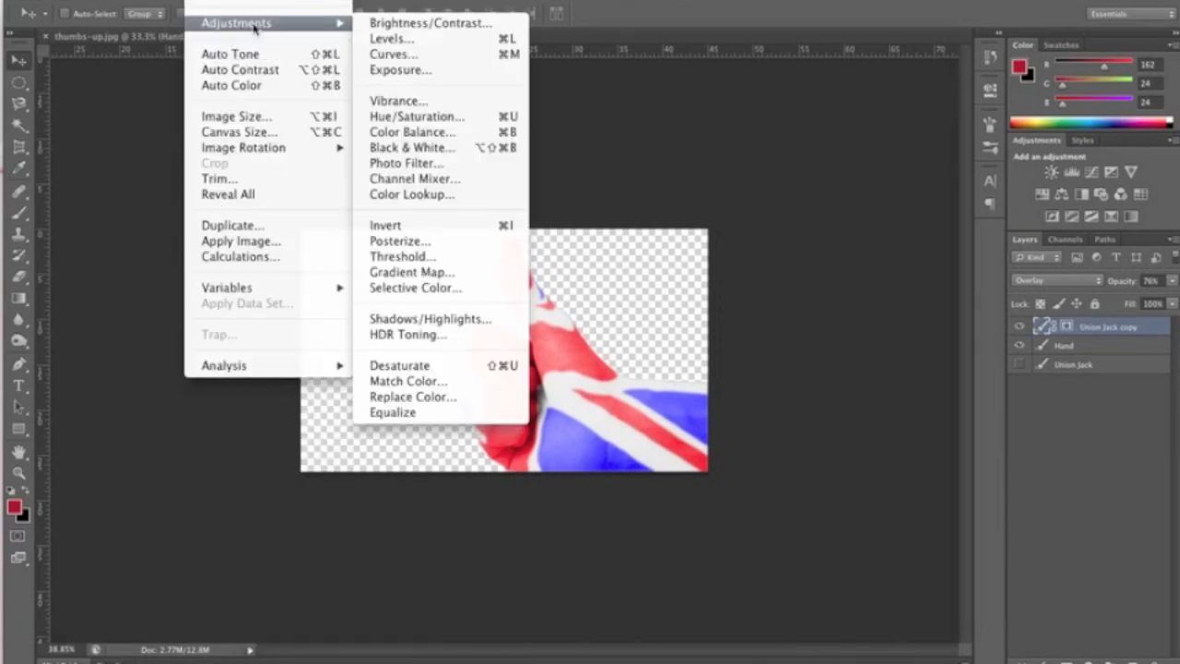
{"action": "left_click", "coordinate": [426, 39]}
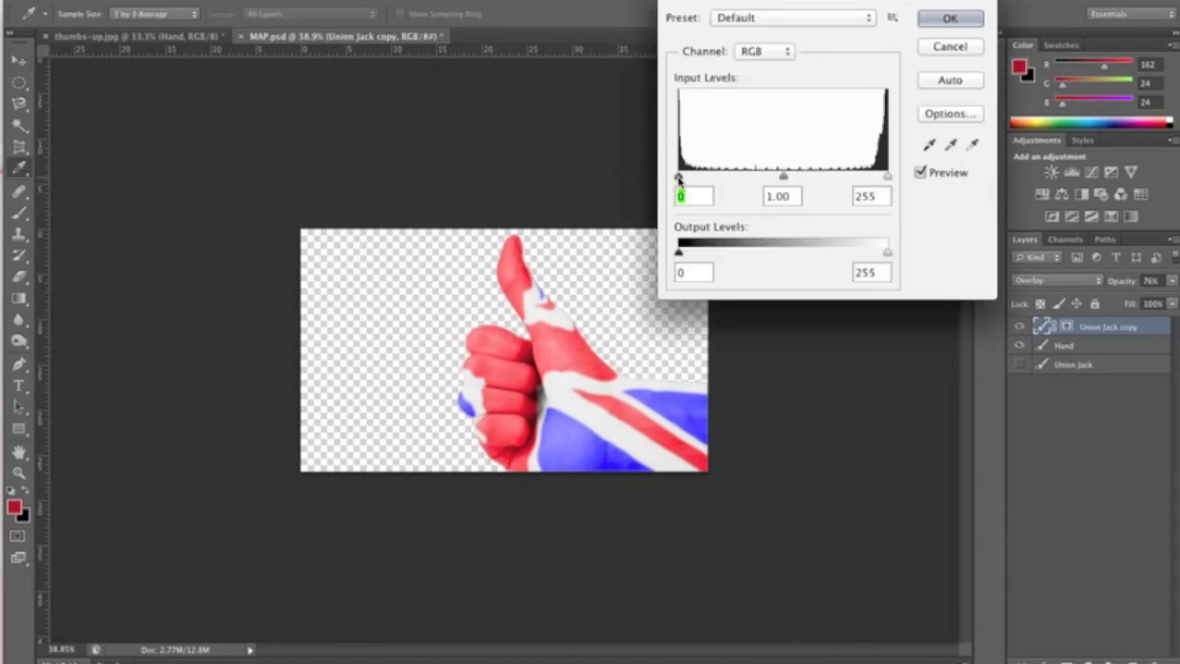
{"action": "left_click_drag", "start_coordinate": [680, 176], "coordinate": [720, 179]}
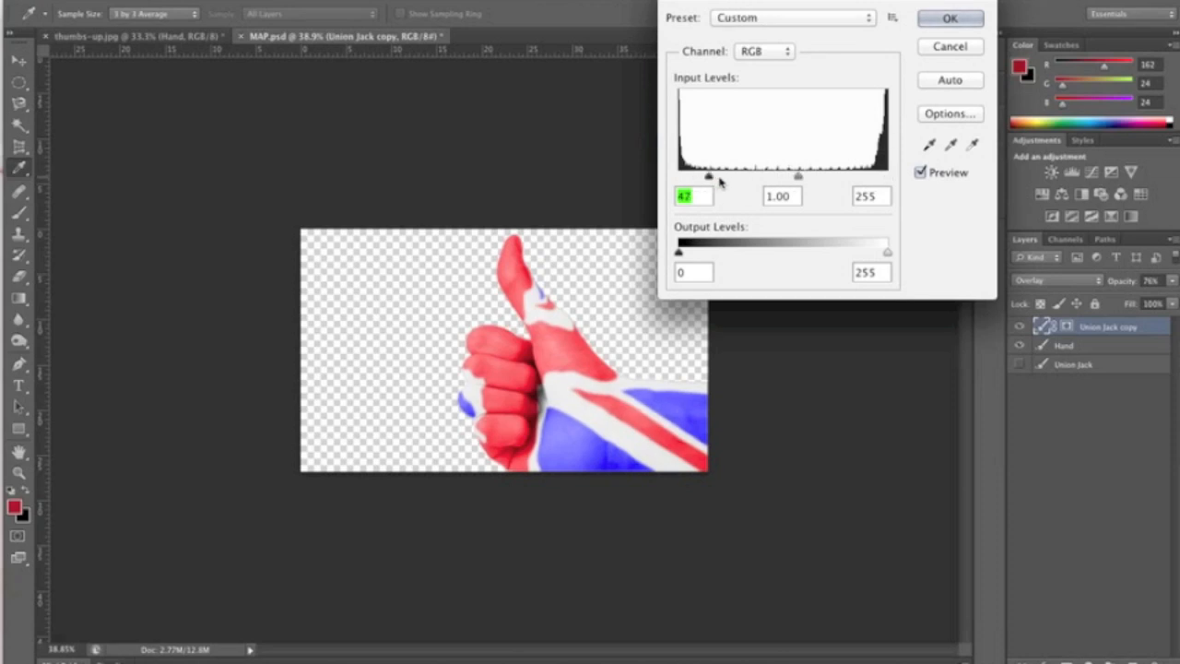
{"action": "left_click_drag", "start_coordinate": [885, 177], "coordinate": [839, 184]}
{"action": "mouse_move", "coordinate": [720, 181]}
{"action": "left_mouse_down"}
{"action": "mouse_move", "coordinate": [806, 179]}
{"action": "mouse_move", "coordinate": [735, 184]}
{"action": "mouse_move", "coordinate": [747, 180]}
{"action": "left_mouse_up"}
{"action": "left_click", "coordinate": [746, 177]}
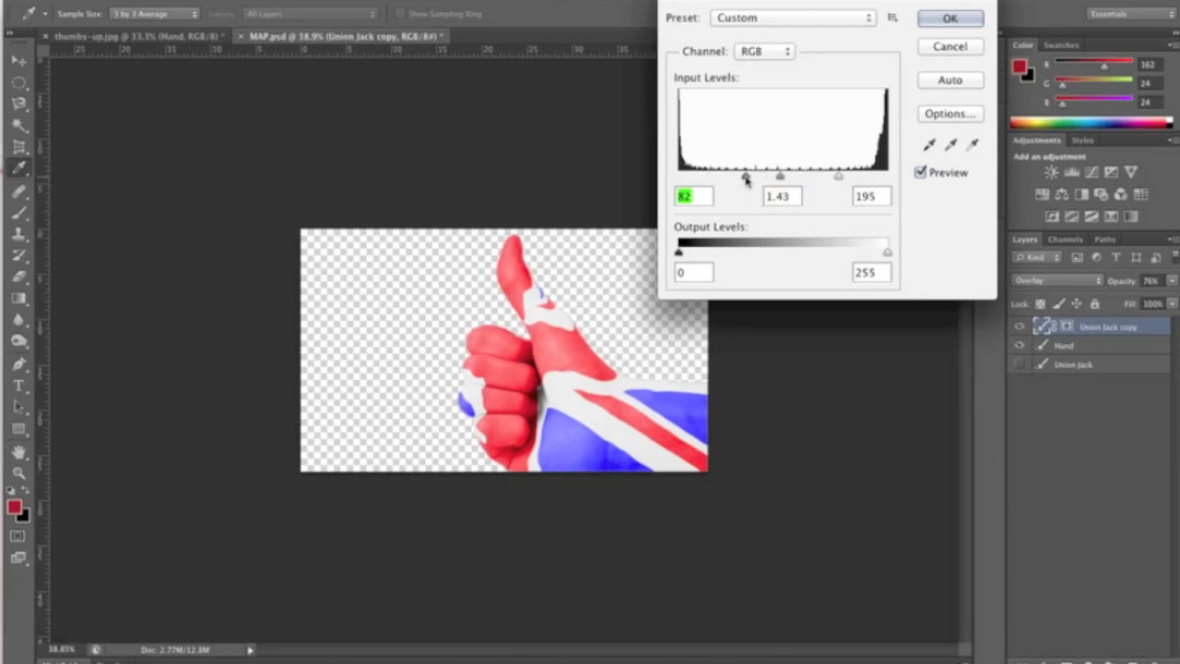
{"action": "left_click", "coordinate": [951, 18]}
{"action": "key", "text": "v"}
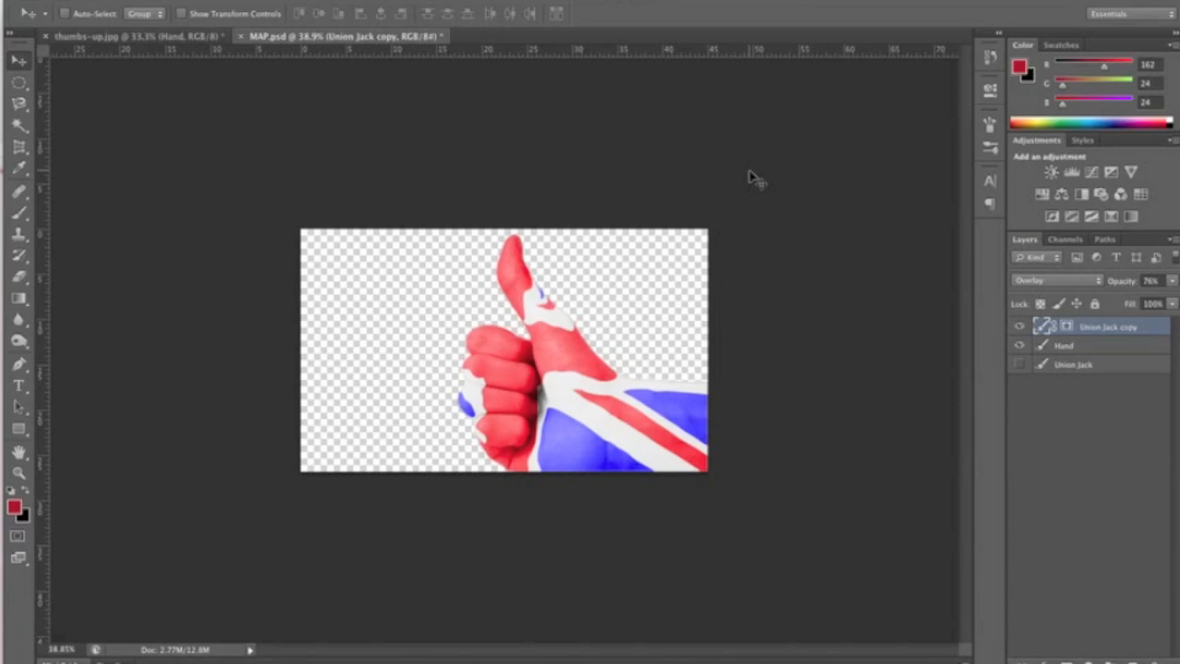
Make the original Union Jack layer visible and add a new empty layer between it and the Hand layer
{"action": "left_click", "coordinate": [1019, 364]}
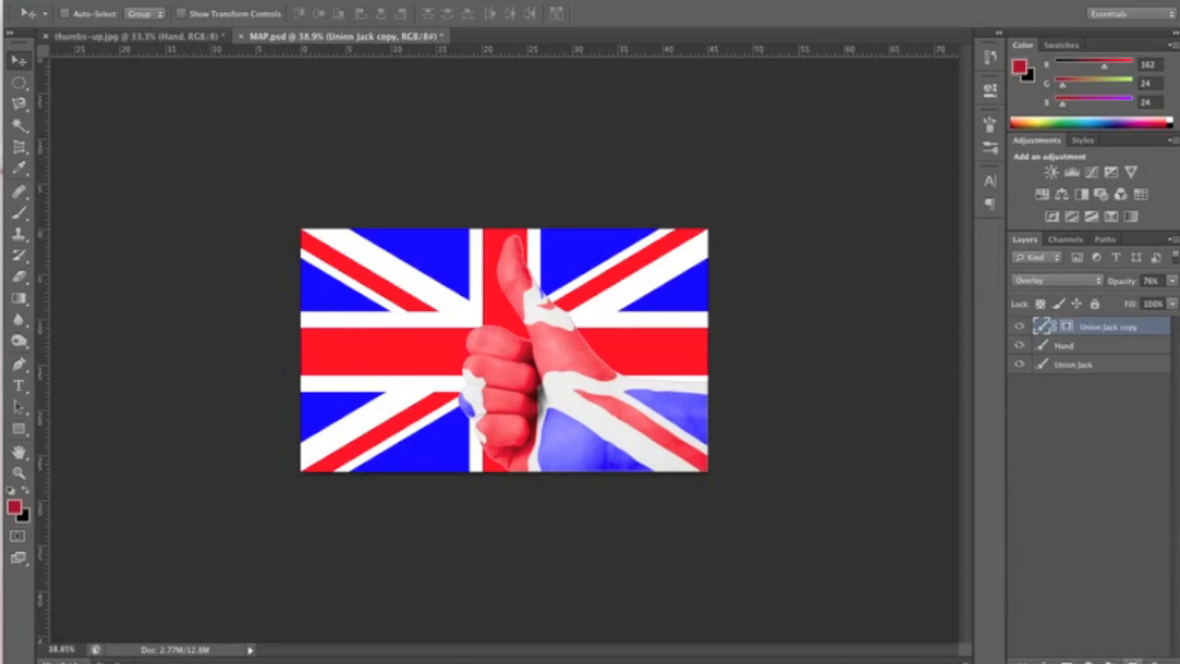
{"action": "left_click", "coordinate": [1134, 661]}
{"action": "left_click_drag", "start_coordinate": [1097, 349], "coordinate": [1094, 372]}
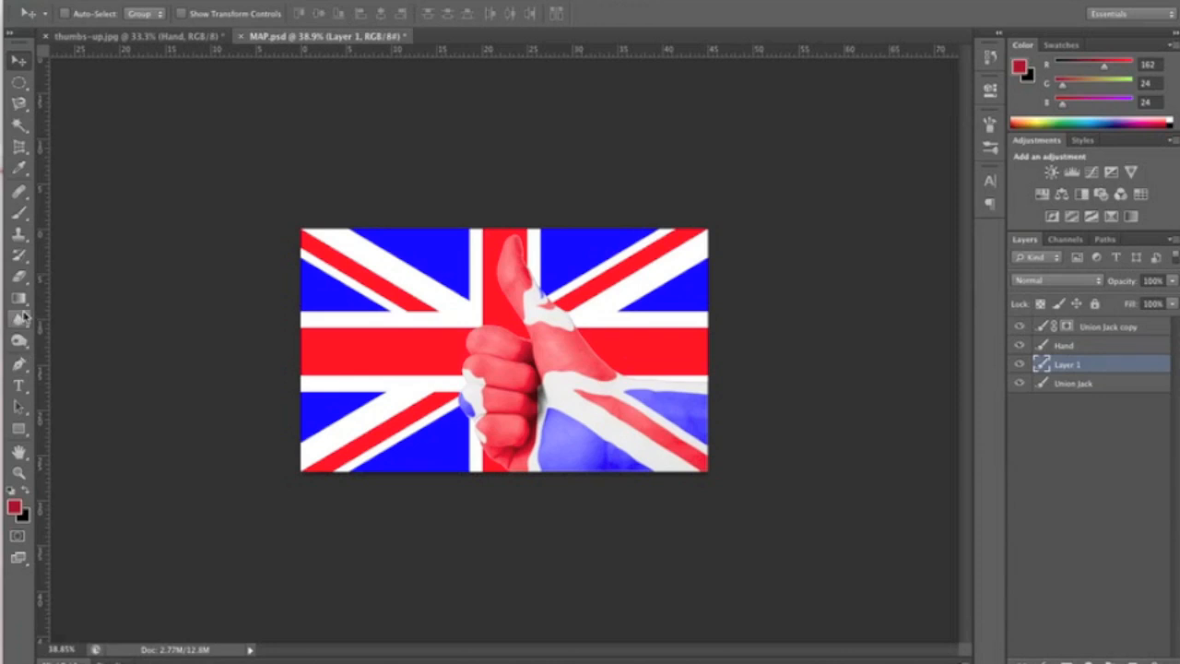
Set the foreground colour to white (ffffff) and draw a rectangle about 1386 by 887 px covering the whole canvas
{"action": "left_click", "coordinate": [18, 428]}
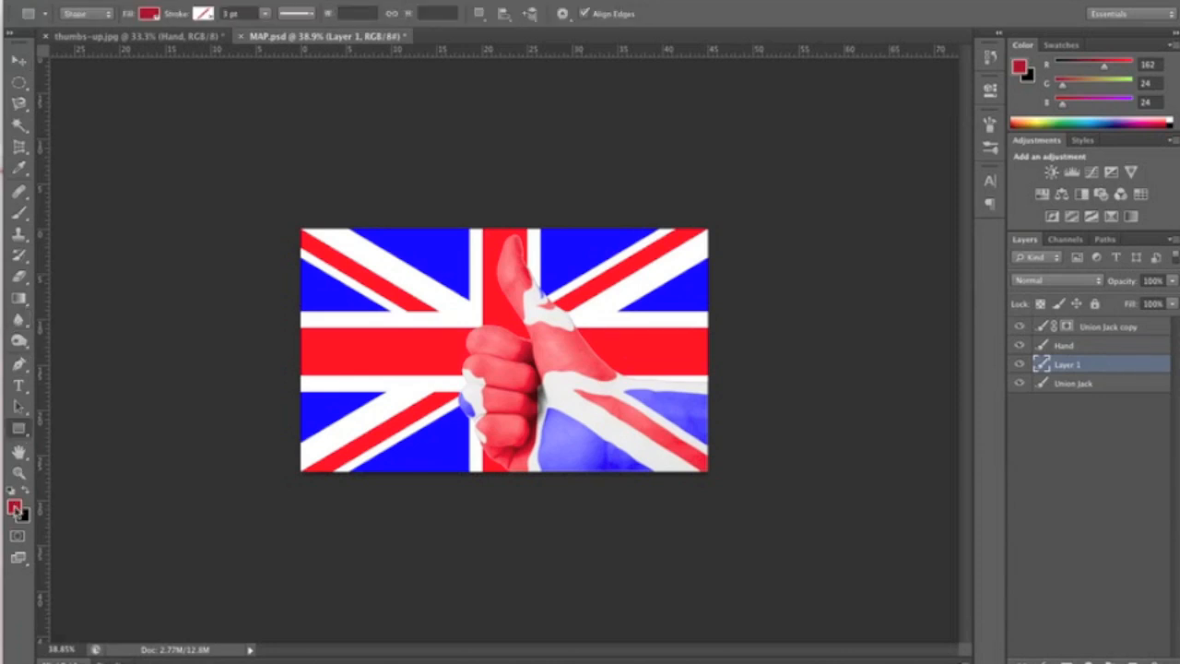
{"action": "left_click", "coordinate": [14, 505]}
{"action": "left_click", "coordinate": [772, 218]}
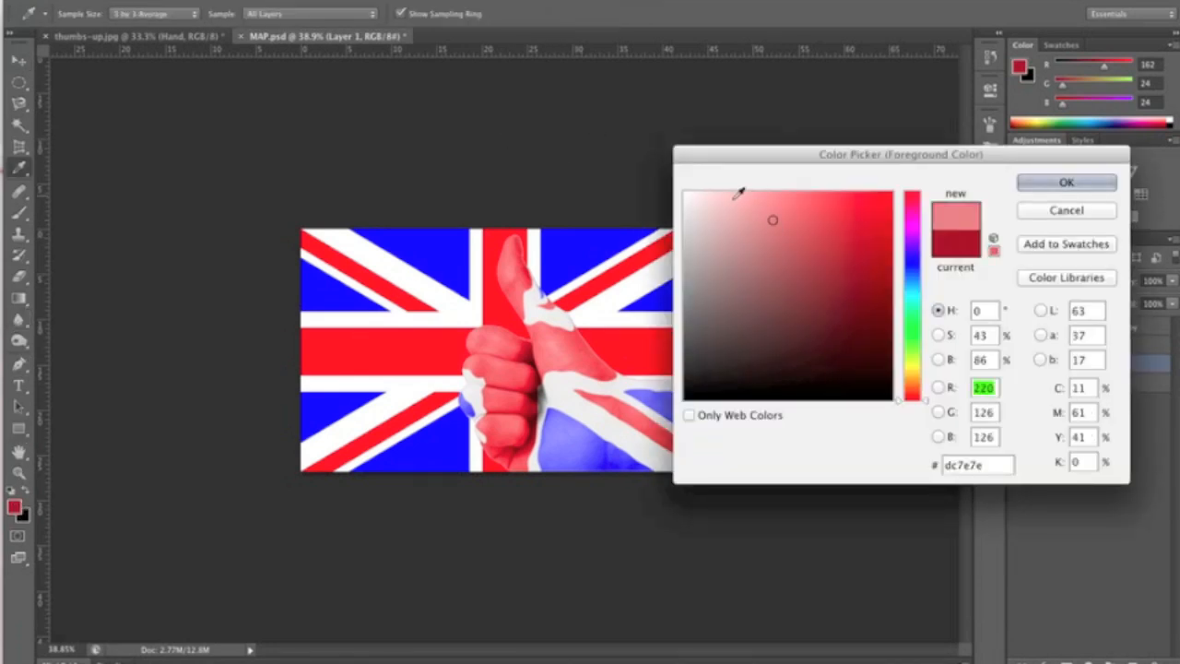
{"action": "left_click", "coordinate": [687, 195]}
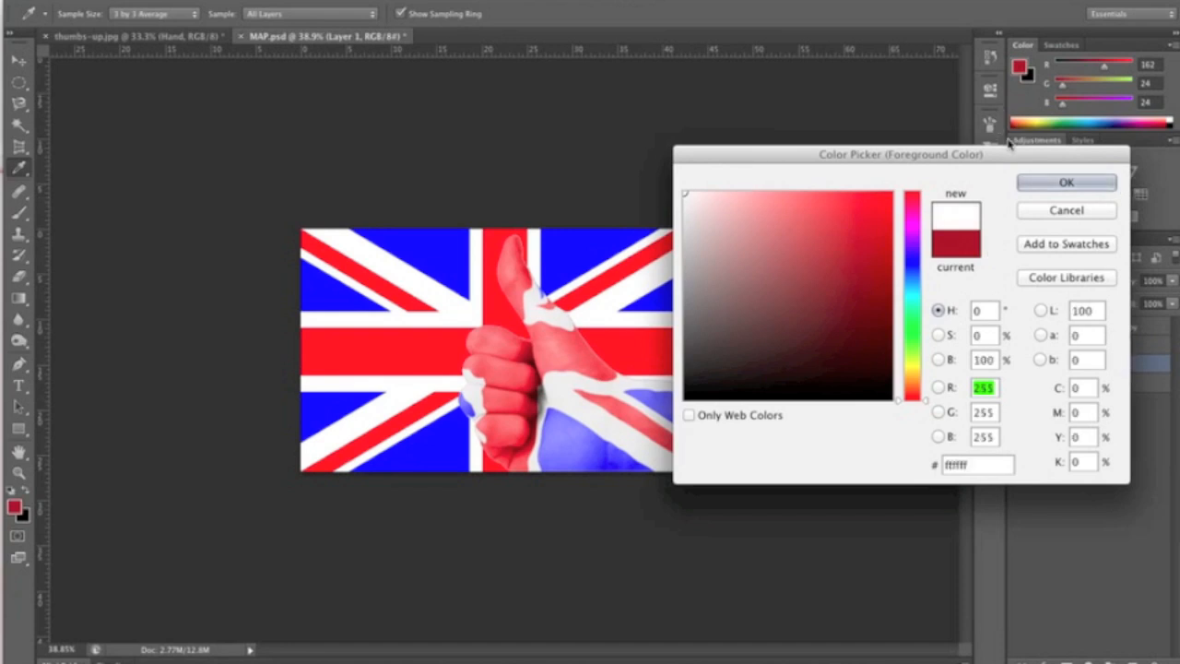
{"action": "left_click", "coordinate": [1067, 183]}
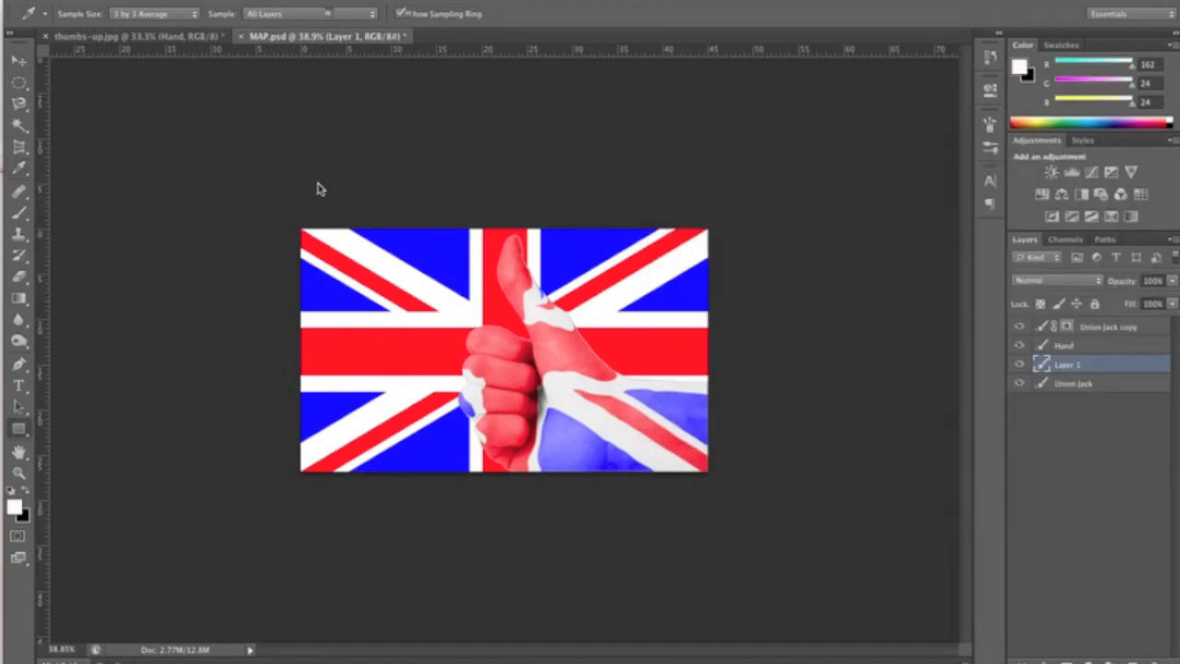
{"action": "key", "text": "u"}
{"action": "left_click_drag", "start_coordinate": [281, 204], "coordinate": [724, 487]}
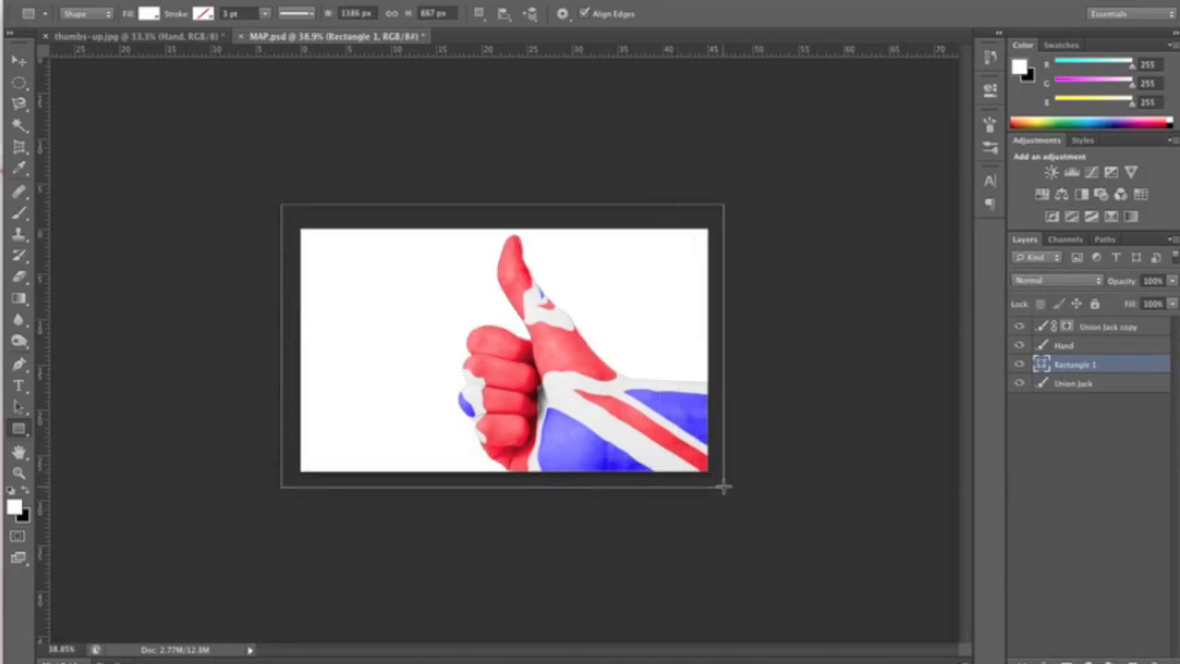
Rasterize the white Rectangle 1 shape for the Eraser tool and enlarge the eraser brush to 1000 px
{"action": "left_click", "coordinate": [19, 278]}
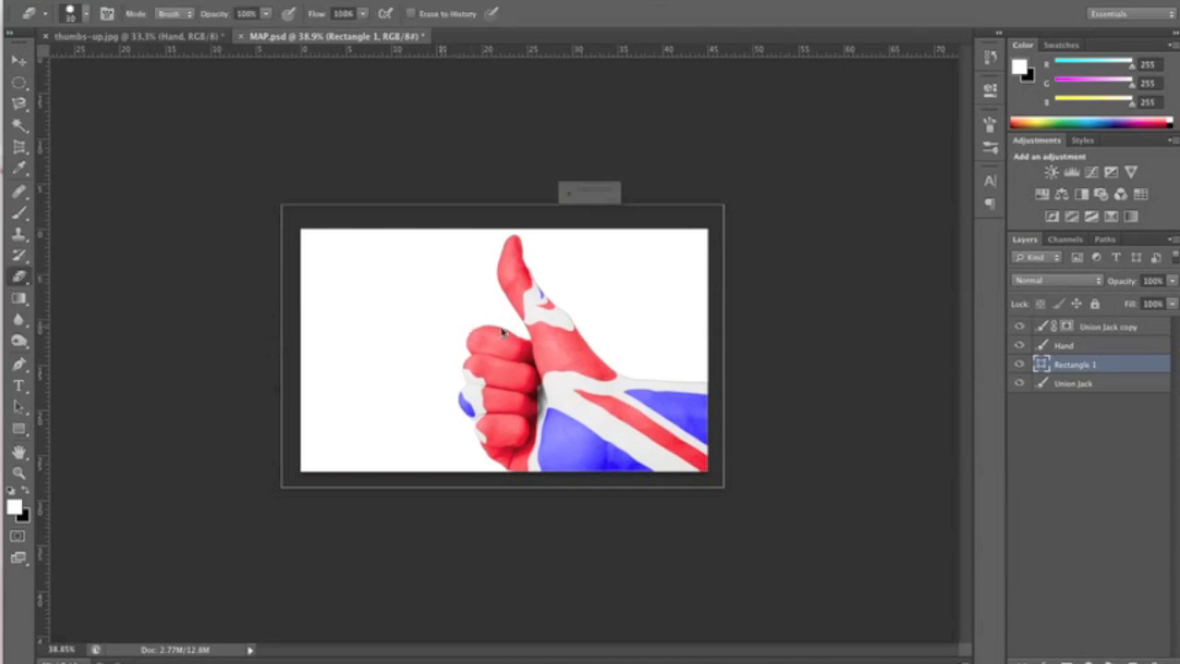
{"action": "left_click", "coordinate": [696, 232]}
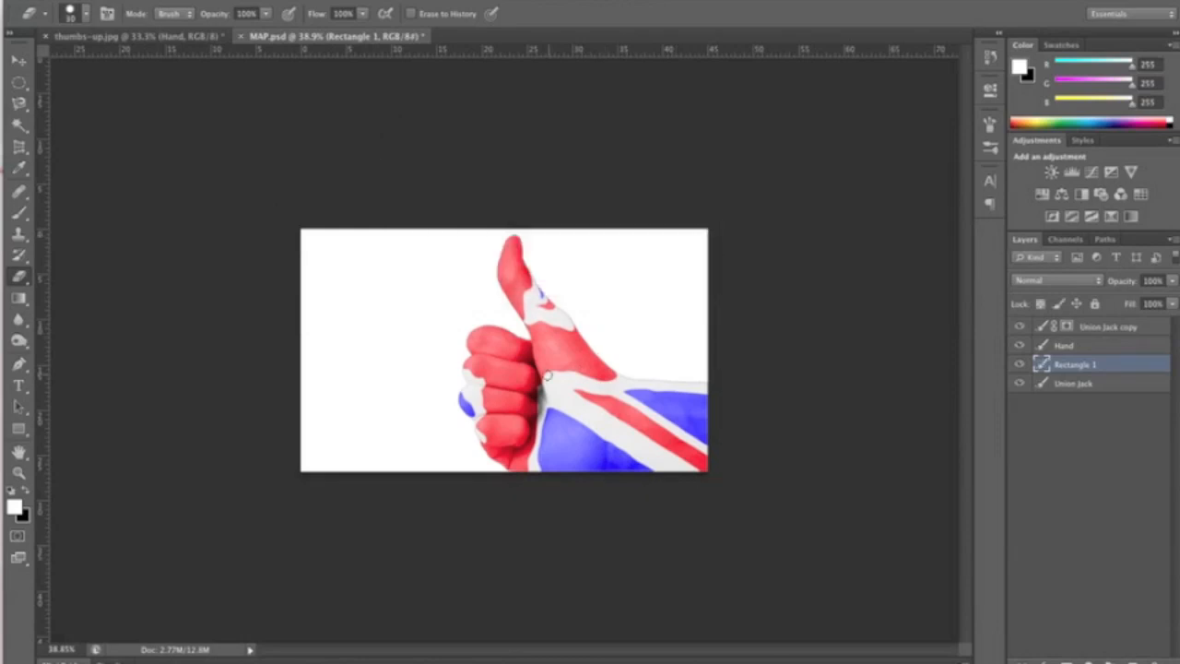
{"action": "key", "text": "bracketright"}
{"action": "key", "text": "bracketright"}
{"action": "key", "text": "bracketright"}
{"action": "key", "text": "bracketright"}
{"action": "key", "text": "bracketright"}
{"action": "key", "text": "bracketright"}
{"action": "key", "text": "bracketright"}
{"action": "key", "text": "bracketright"}
{"action": "key", "text": "bracketright"}
{"action": "key", "text": "bracketright"}
{"action": "key", "text": "bracketright"}
{"action": "key", "text": "bracketright"}
{"action": "key", "text": "bracketright"}
{"action": "key", "text": "bracketright"}
{"action": "key", "text": "bracketright"}
{"action": "key", "text": "bracketright"}
{"action": "key", "text": "bracketright"}
{"action": "key", "text": "bracketright"}
{"action": "key", "text": "bracketright"}
{"action": "key", "text": "bracketright"}
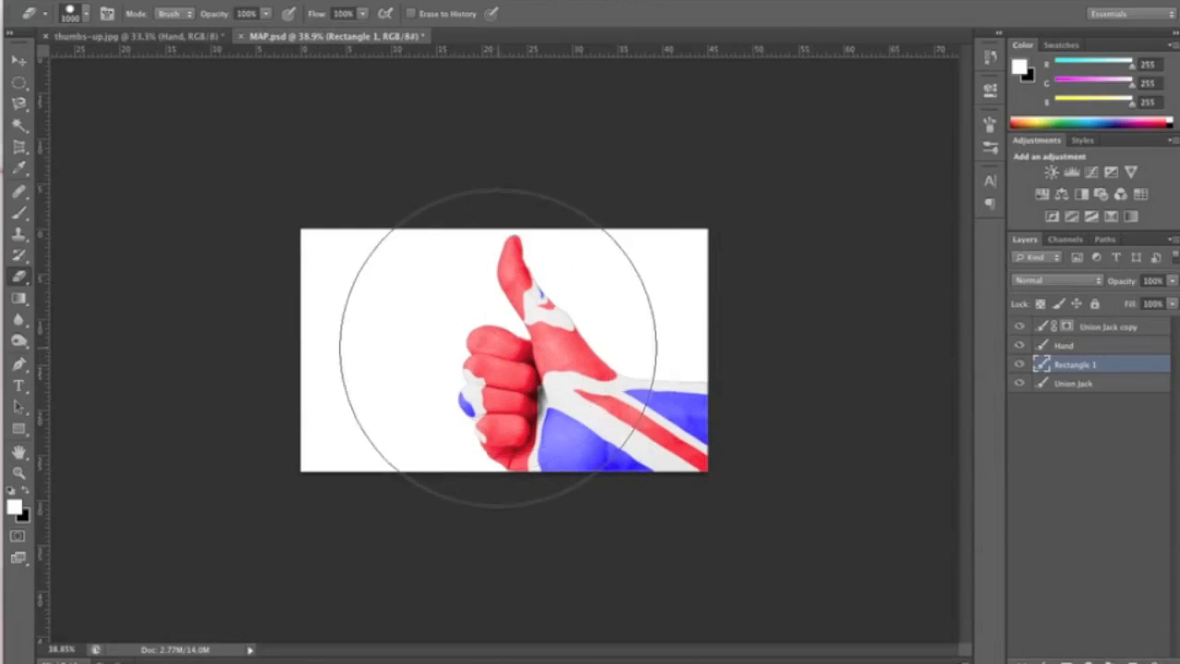
Test a hard-edged erase at the centre of the white layer, undo it and set the eraser hardness to 48%
{"action": "left_click", "coordinate": [505, 351]}
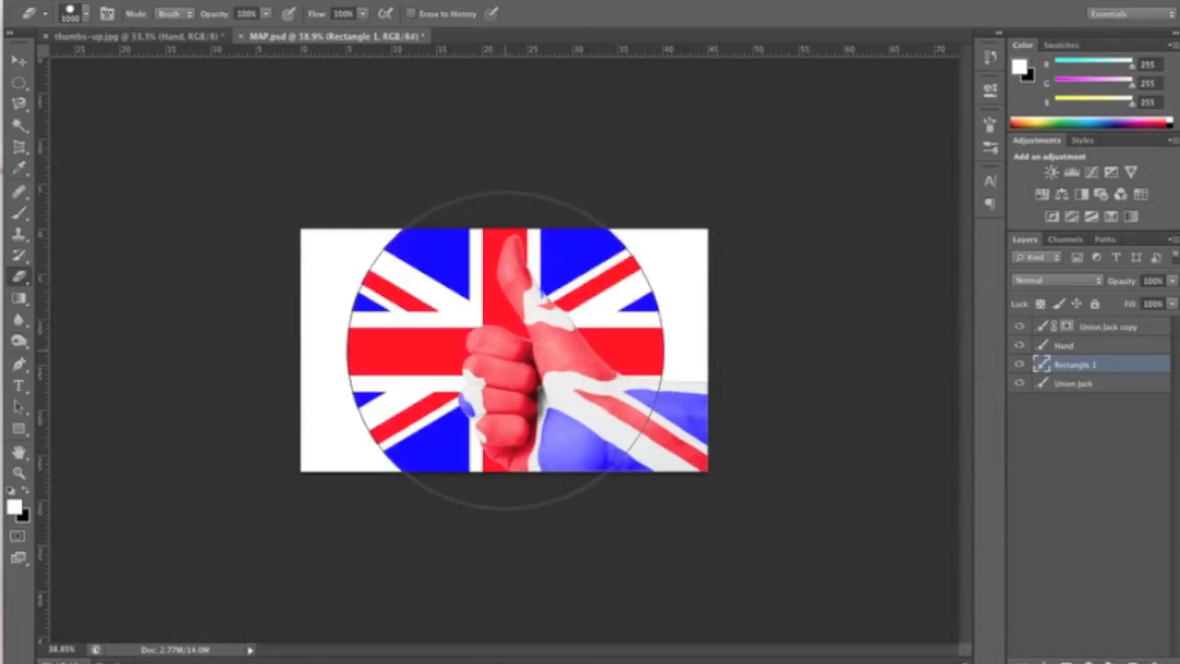
{"action": "key", "text": "ctrl+z"}
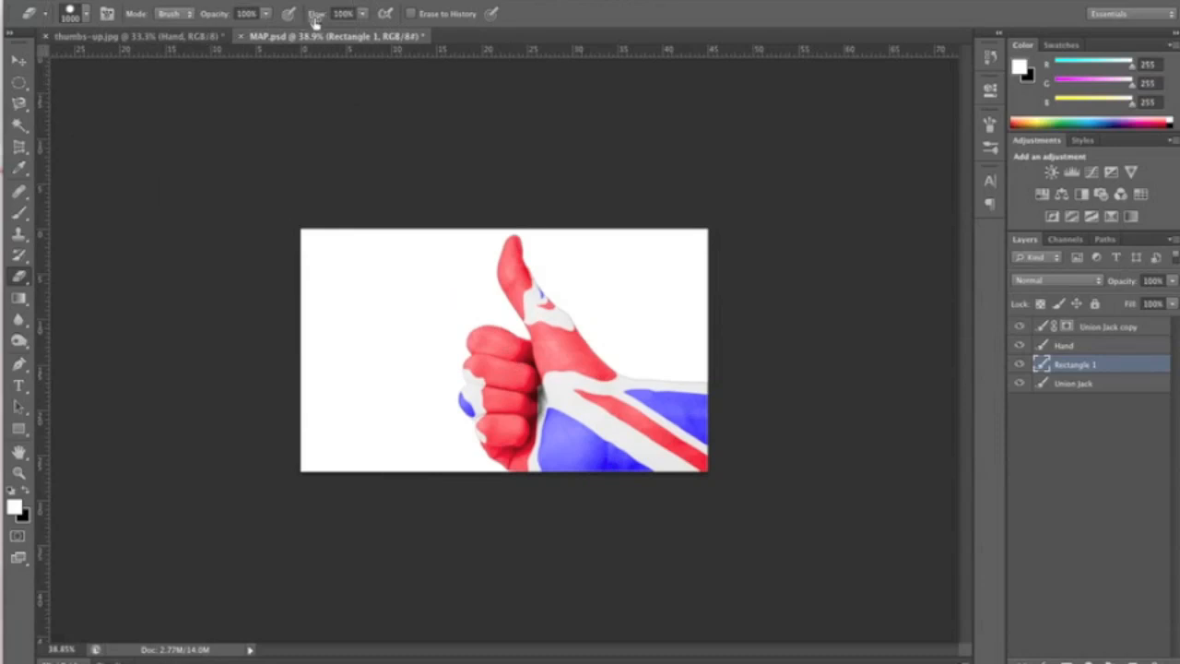
{"action": "left_click", "coordinate": [87, 13]}
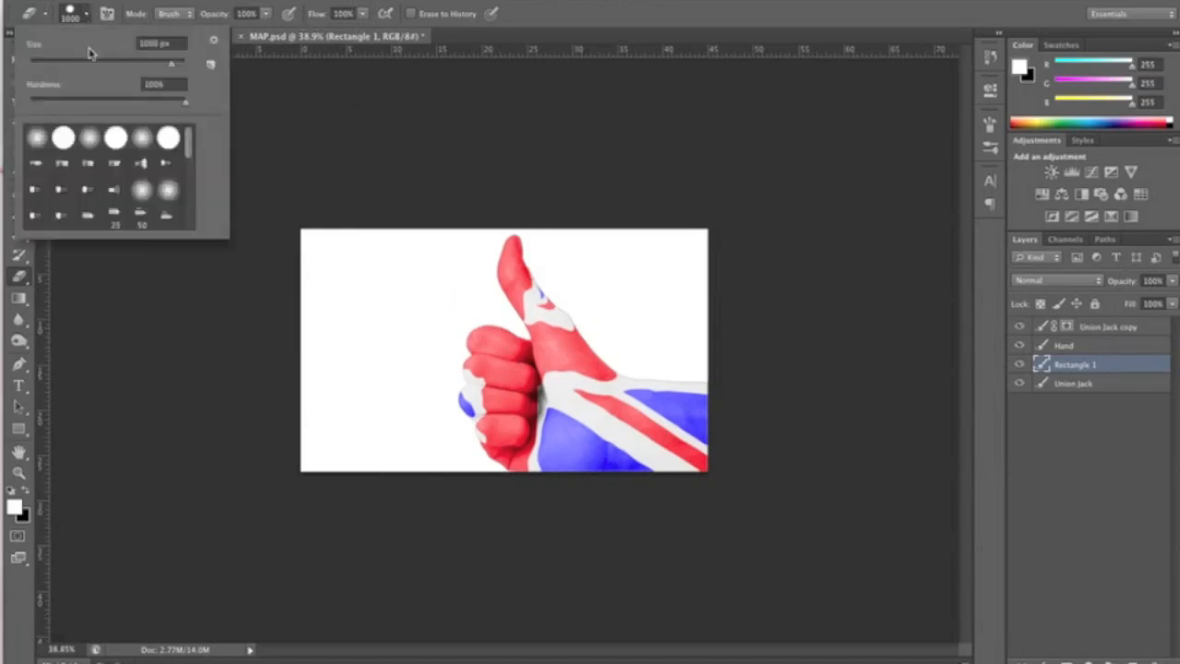
{"action": "left_click_drag", "start_coordinate": [184, 104], "coordinate": [104, 108]}
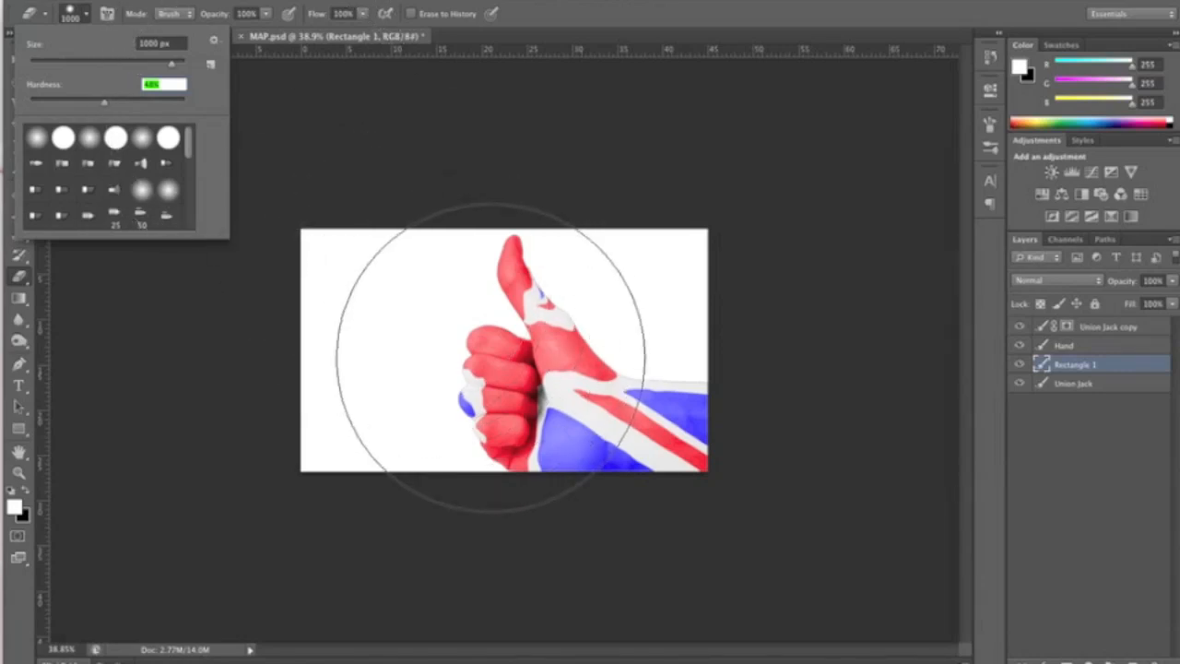
Try soft erasures at 1000 and 800 px, undoing each, and erase a 900 px spot of the white layer behind the hand
{"action": "left_click", "coordinate": [501, 354]}
{"action": "left_click", "coordinate": [501, 351]}
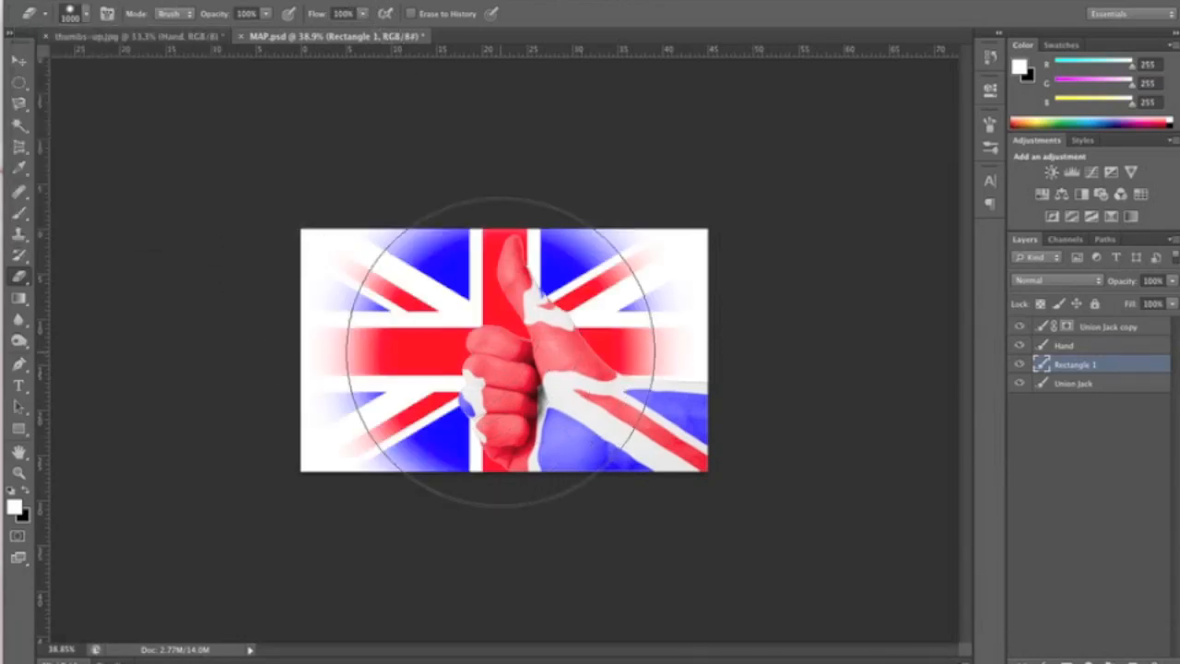
{"action": "key", "text": "super+z"}
{"action": "key", "text": "bracketleft"}
{"action": "key", "text": "bracketleft"}
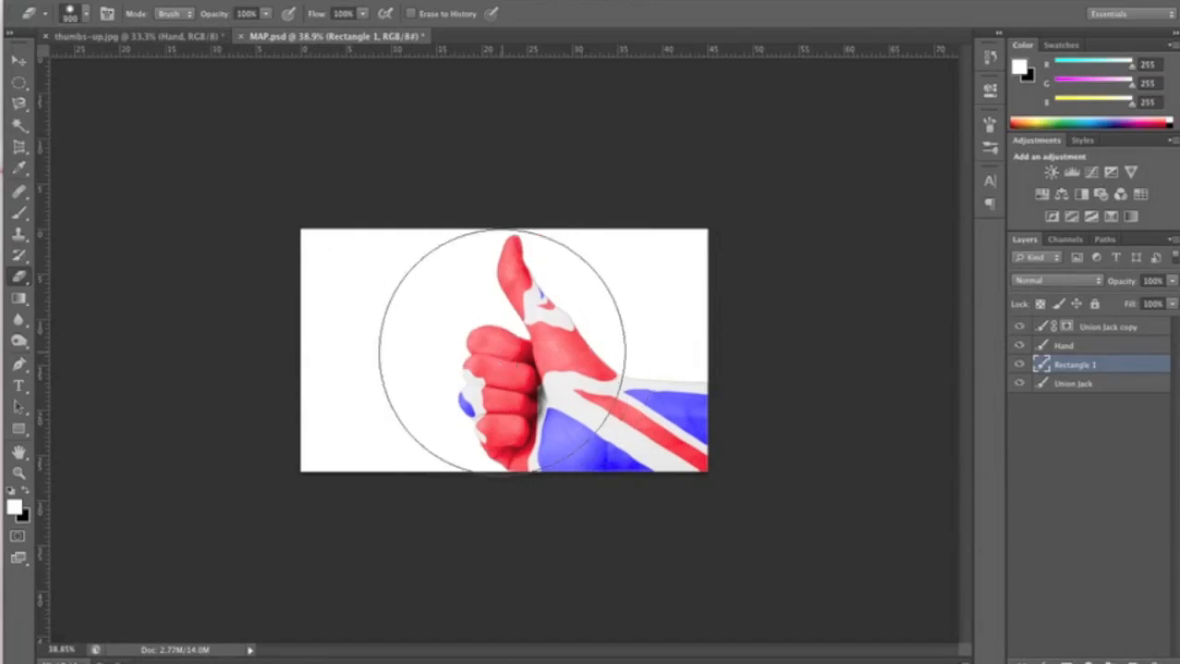
{"action": "left_click", "coordinate": [501, 351]}
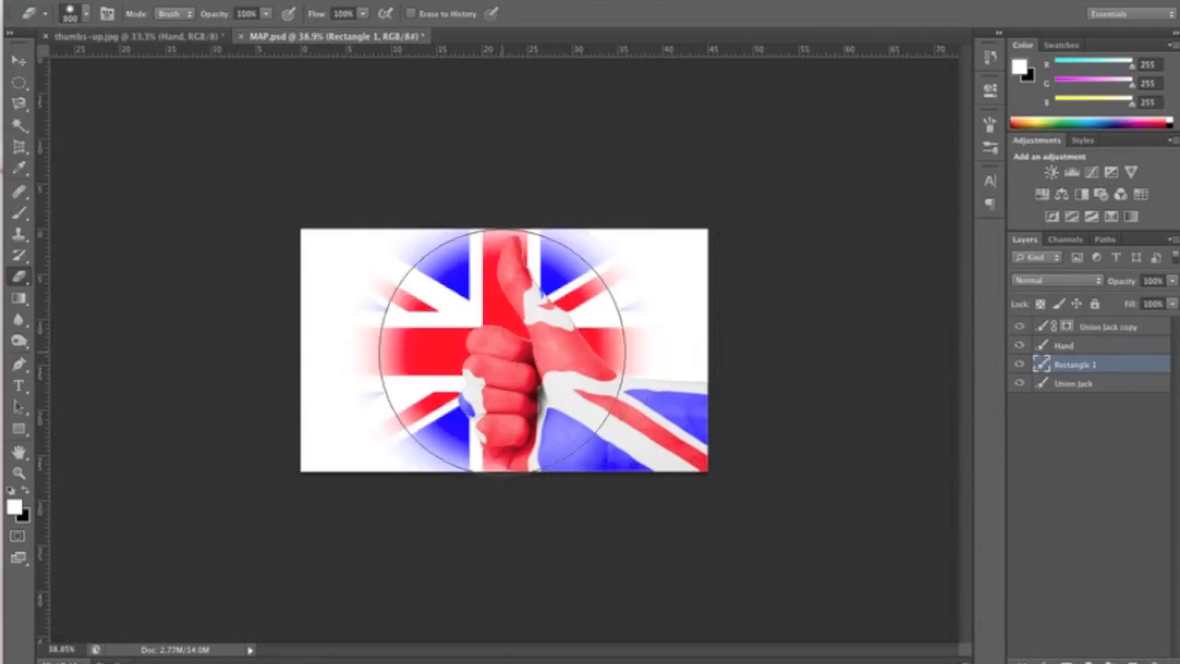
{"action": "key", "text": "super+z"}
{"action": "key", "text": "bracketright"}
{"action": "left_click", "coordinate": [502, 352]}
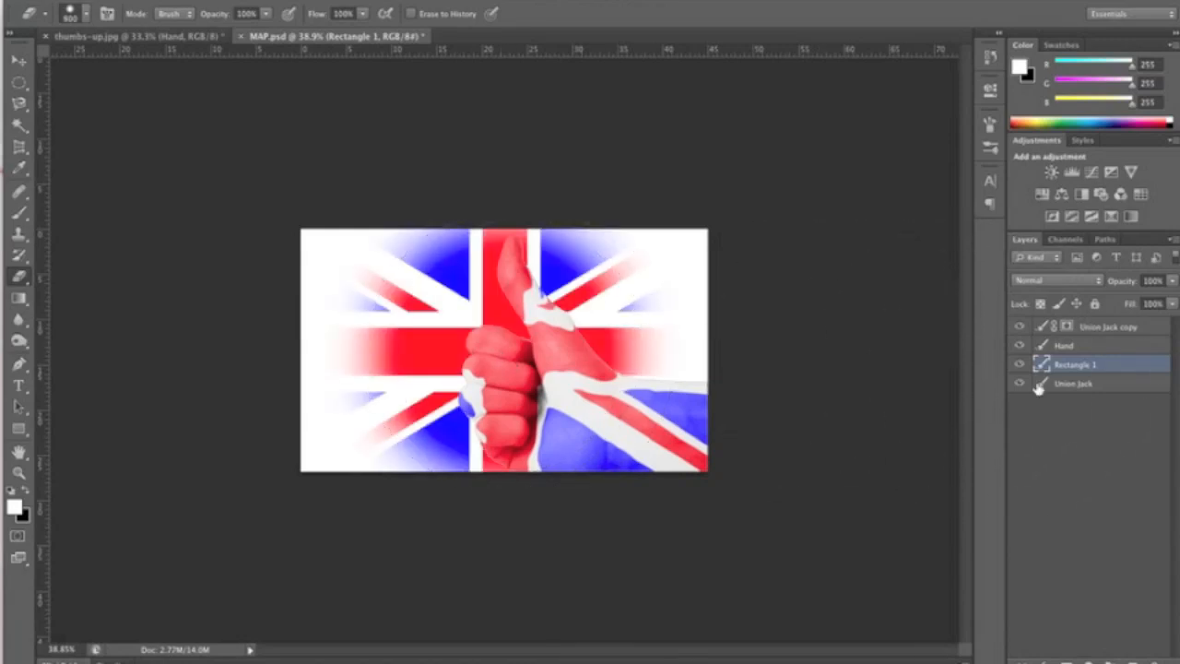
Reduce the opacity of the original Union Jack background layer to 81%
{"action": "left_click", "coordinate": [1081, 385]}
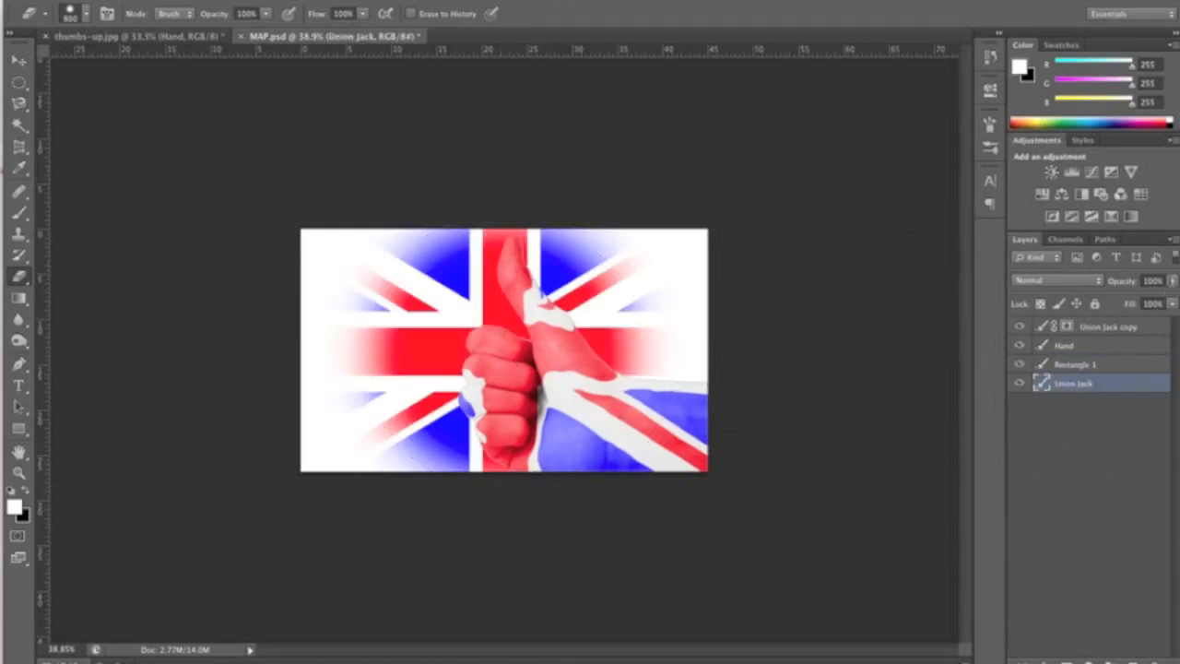
{"action": "left_click", "coordinate": [1171, 284]}
{"action": "mouse_move", "coordinate": [1170, 300]}
{"action": "left_mouse_down"}
{"action": "mouse_move", "coordinate": [1144, 303]}
{"action": "mouse_move", "coordinate": [1157, 304]}
{"action": "left_mouse_up"}
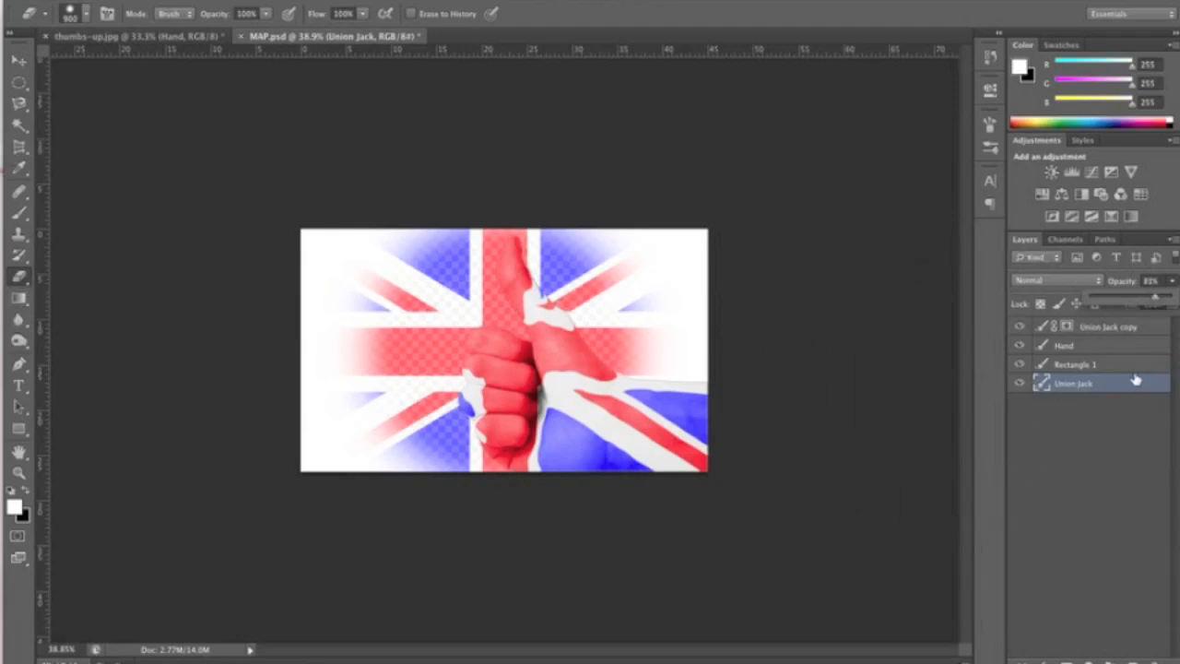
Try a single 1300 px soft erase at the centre of the white Rectangle 1 layer and undo it
{"action": "left_click", "coordinate": [1097, 363]}
{"action": "double_click", "coordinate": [1097, 365]}
{"action": "left_click", "coordinate": [1165, 371]}
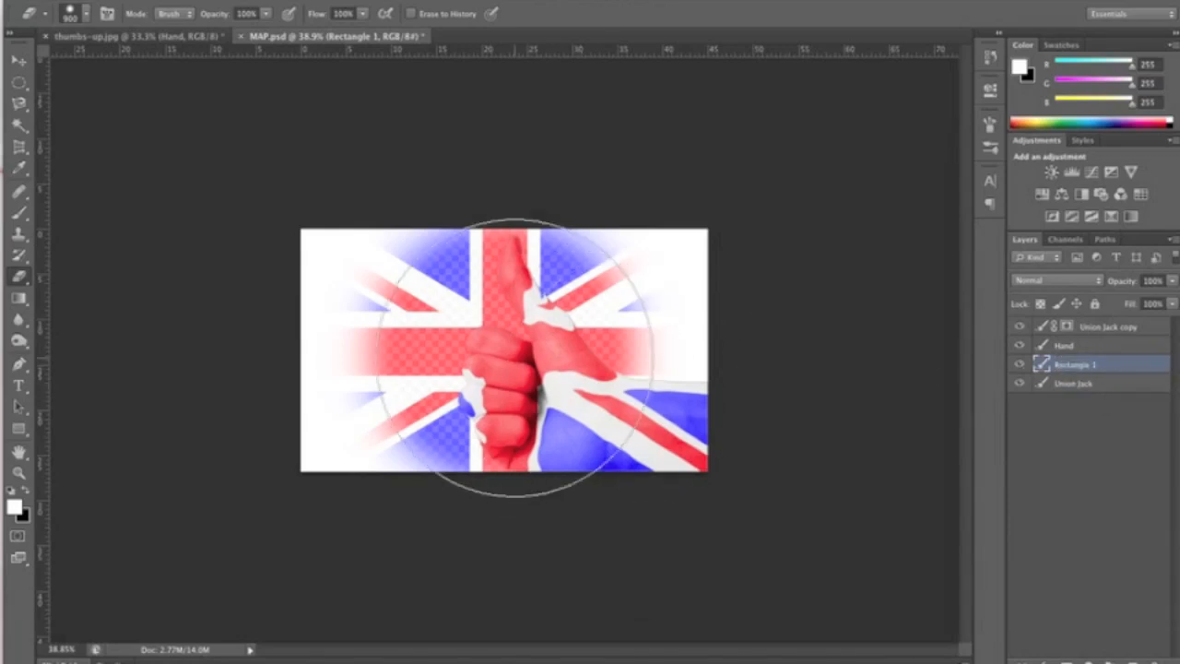
{"action": "key", "text": "bracketright"}
{"action": "key", "text": "bracketright"}
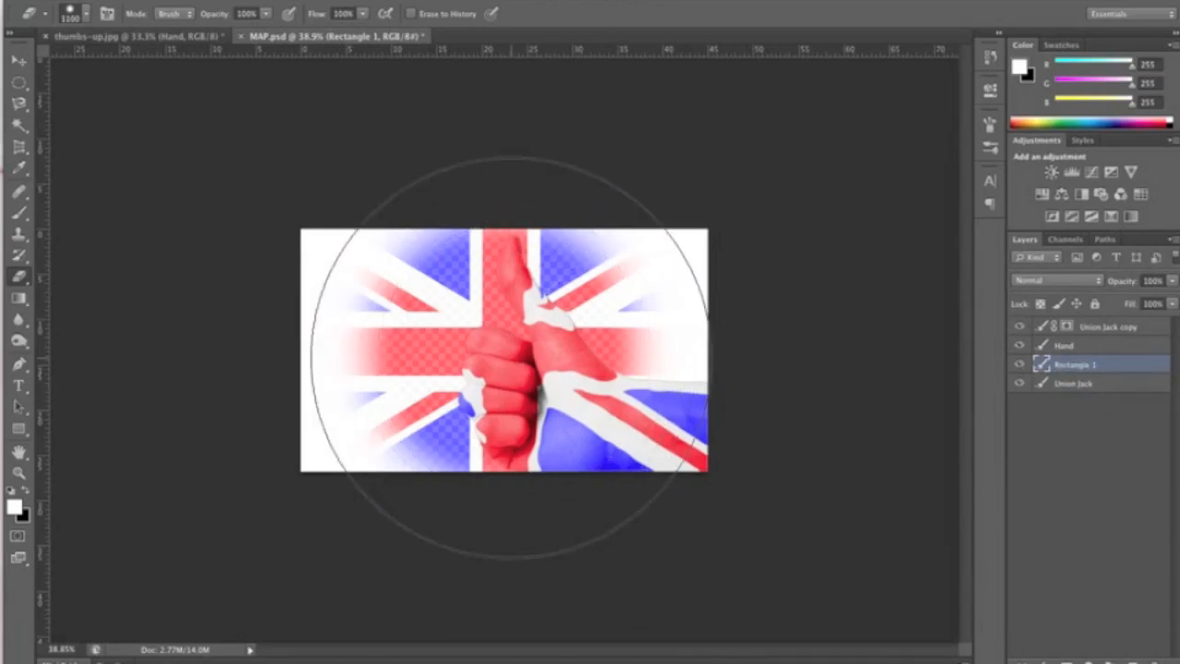
{"action": "left_click", "coordinate": [510, 358]}
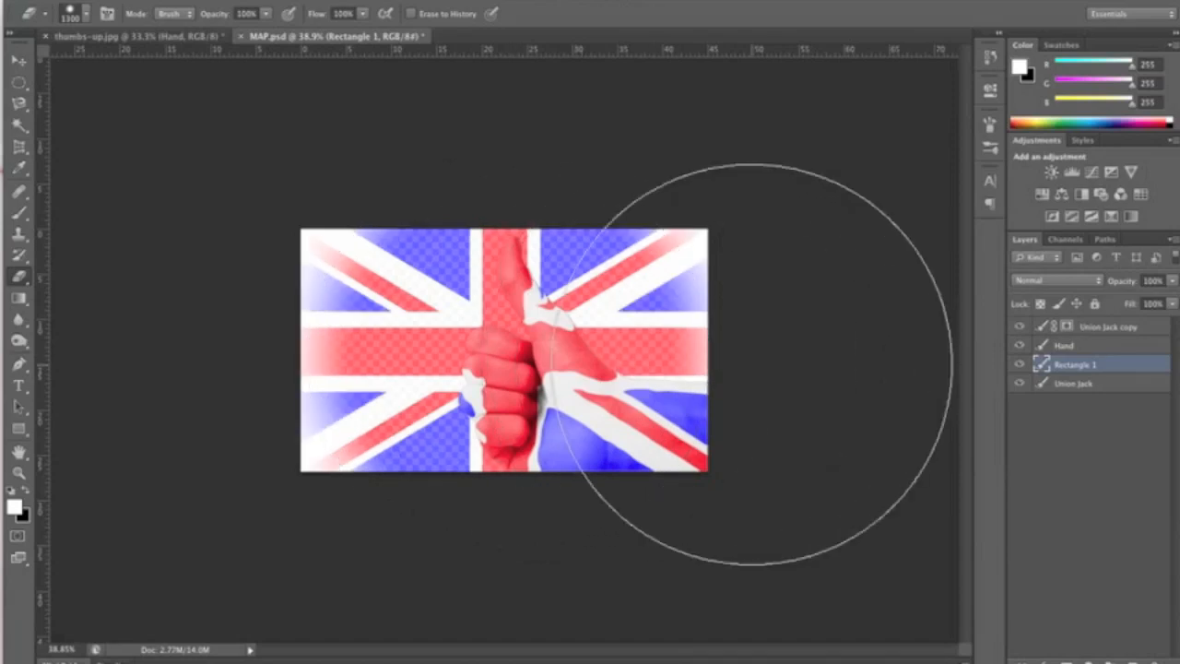
{"action": "key", "text": "ctrl+z"}
Erase a horizontal band of the white Rectangle 1 layer behind the hand with a 600 px soft eraser
{"action": "key", "text": "bracketleft"}
{"action": "key", "text": "bracketleft"}
{"action": "key", "text": "bracketleft"}
{"action": "key", "text": "bracketleft"}
{"action": "key", "text": "bracketleft"}
{"action": "key", "text": "bracketleft"}
{"action": "key", "text": "bracketleft"}
{"action": "mouse_move", "coordinate": [424, 334]}
{"action": "left_mouse_down"}
{"action": "mouse_move", "coordinate": [410, 364]}
{"action": "mouse_move", "coordinate": [415, 396]}
{"action": "mouse_move", "coordinate": [424, 387]}
{"action": "mouse_move", "coordinate": [434, 406]}
{"action": "mouse_move", "coordinate": [599, 314]}
{"action": "mouse_move", "coordinate": [587, 336]}
{"action": "mouse_move", "coordinate": [575, 332]}
{"action": "left_mouse_up"}
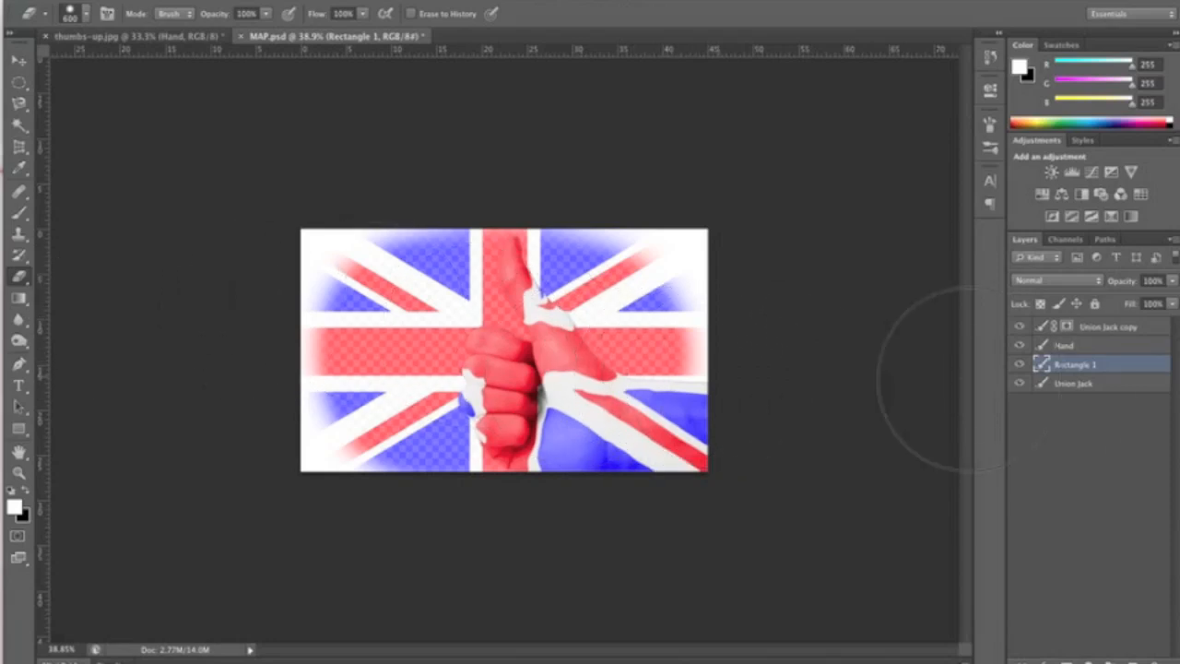
Scale the background Union Jack layer up to about 104% and shift it slightly so its vertical bar is centred on the canvas
{"action": "left_click", "coordinate": [1110, 383]}
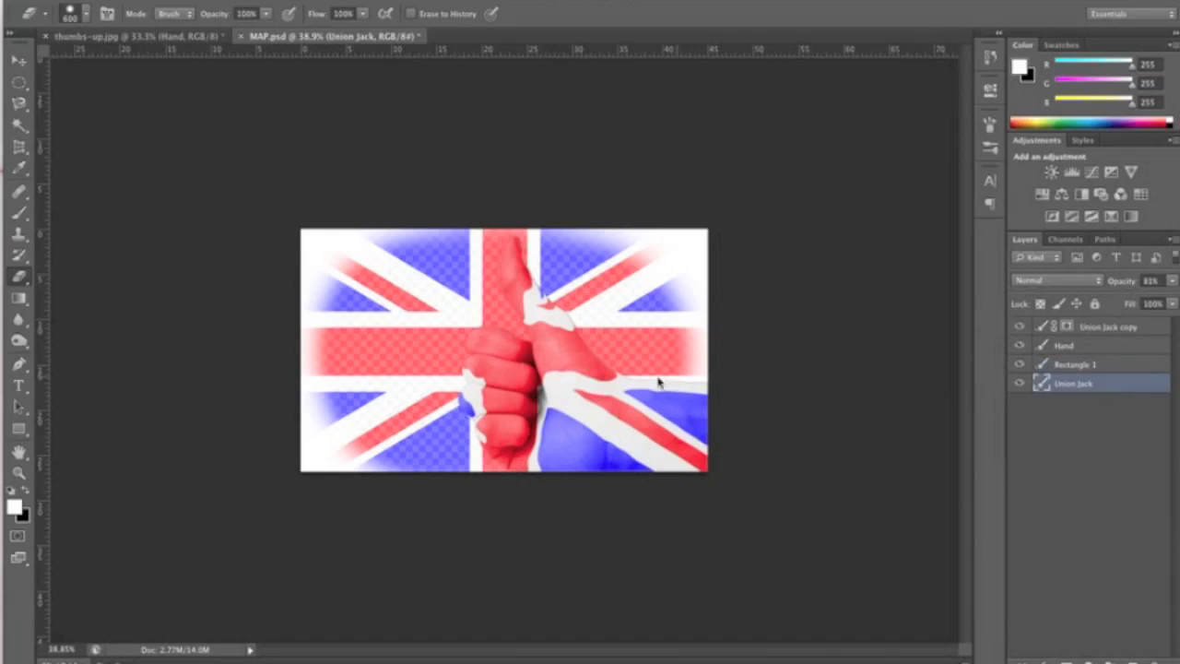
{"action": "key", "text": "ctrl+t"}
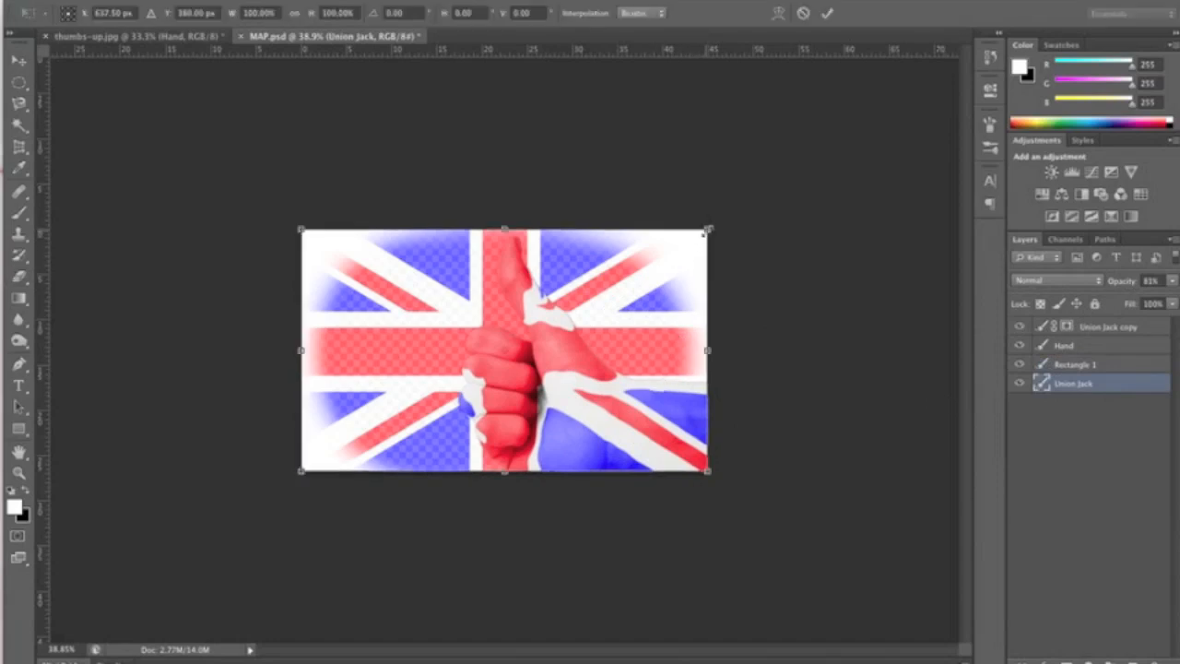
{"action": "left_click_drag", "start_coordinate": [709, 227], "coordinate": [724, 219]}
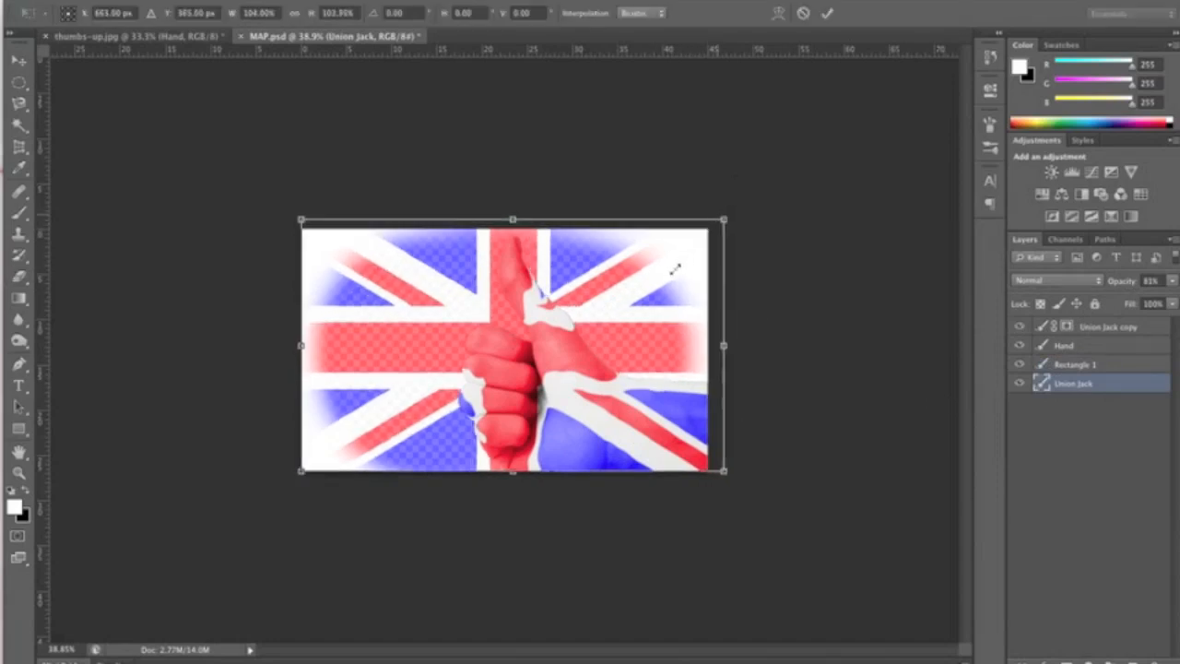
{"action": "left_click_drag", "start_coordinate": [578, 294], "coordinate": [582, 295]}
{"action": "key", "text": "Return"}
{"action": "key", "text": "e"}
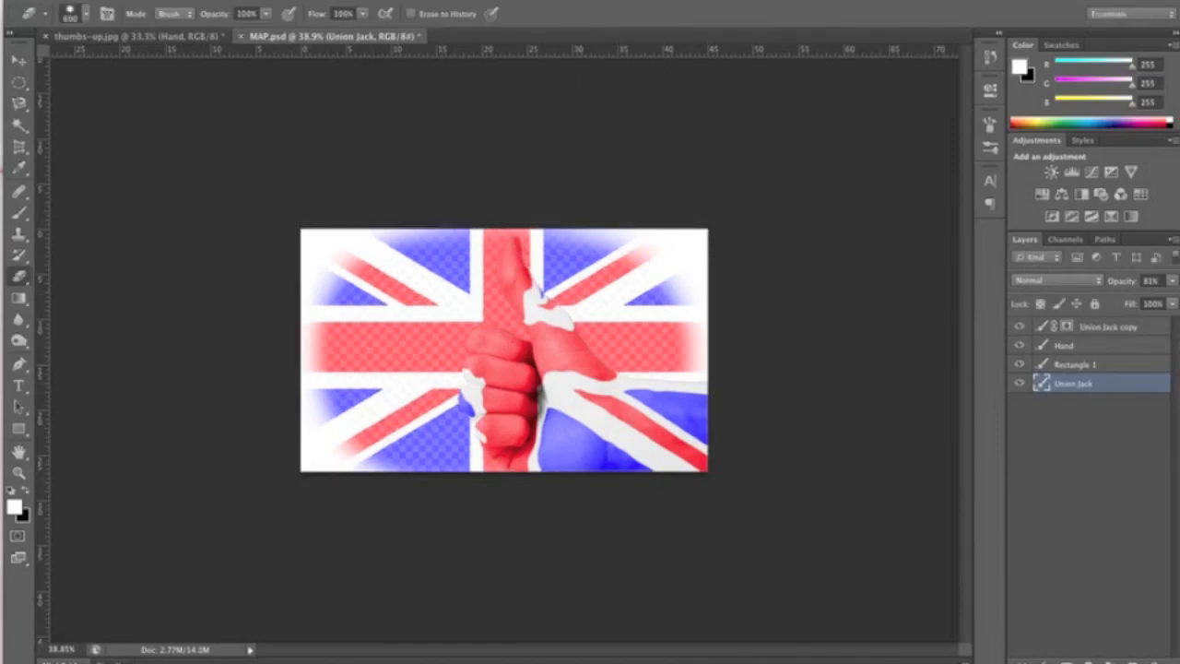
Apply a Gaussian Blur with a 3.1 pixel radius to the background Union Jack layer and return to the Eraser tool
{"action": "left_click", "coordinate": [387, 1]}
{"action": "mouse_move", "coordinate": [430, 169]}
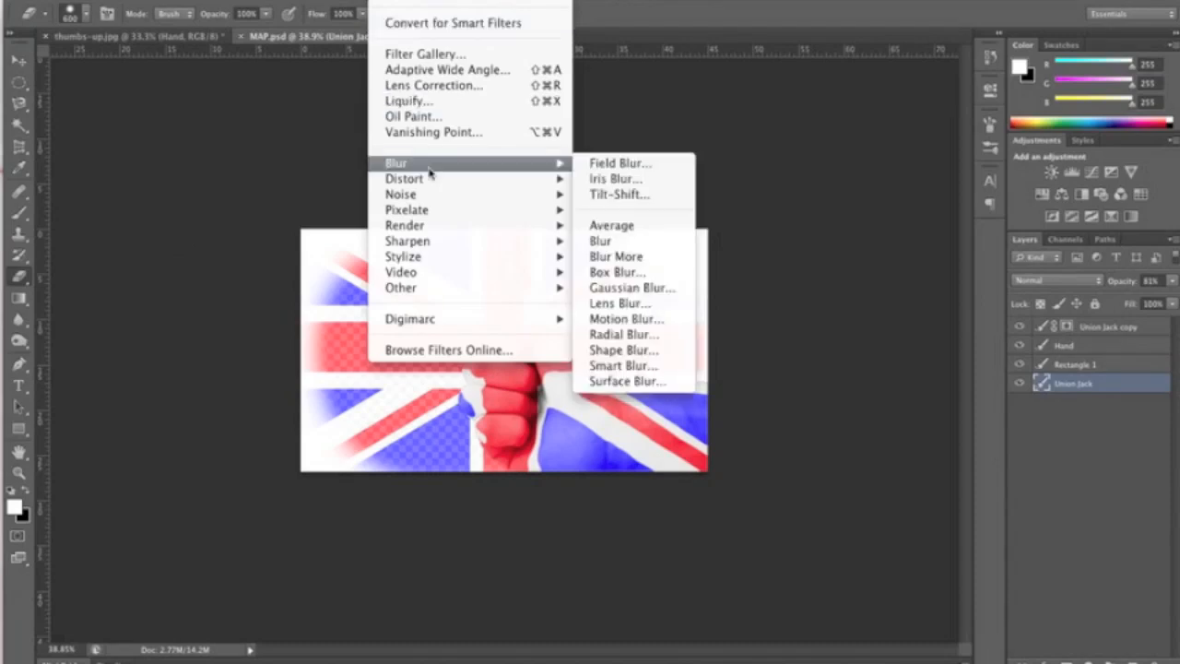
{"action": "left_click", "coordinate": [675, 294]}
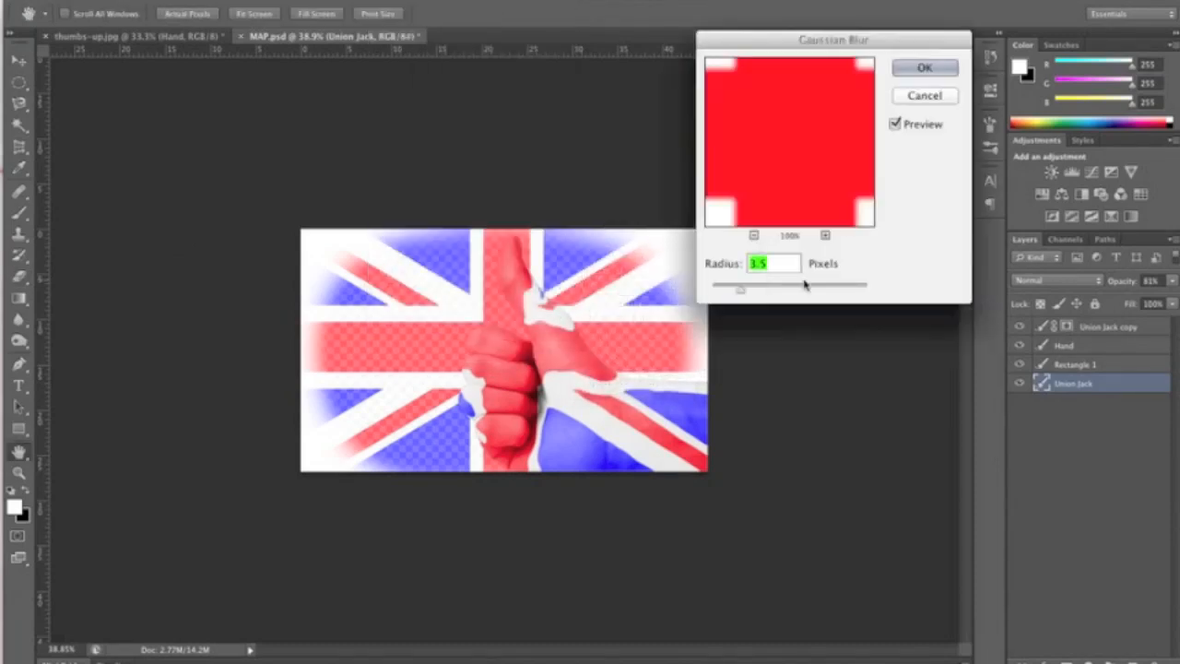
{"action": "left_click", "coordinate": [759, 289]}
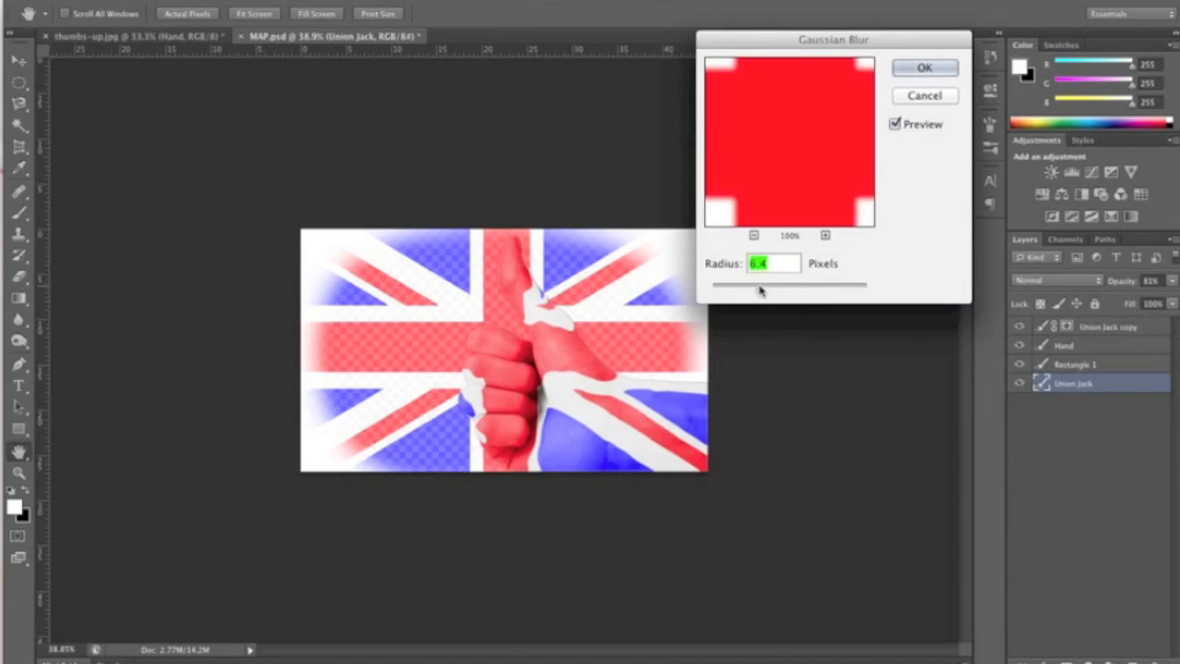
{"action": "mouse_move", "coordinate": [759, 290]}
{"action": "left_mouse_down"}
{"action": "mouse_move", "coordinate": [770, 292]}
{"action": "mouse_move", "coordinate": [739, 291]}
{"action": "left_mouse_up"}
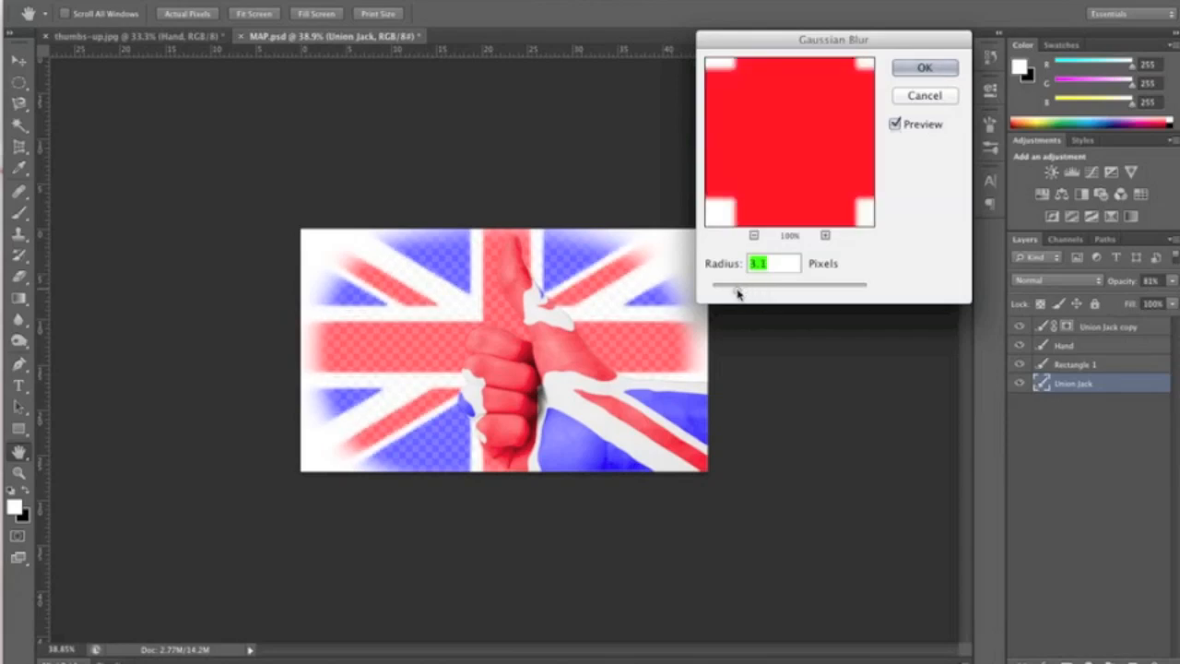
{"action": "left_click", "coordinate": [925, 67]}
{"action": "key", "text": "e"}
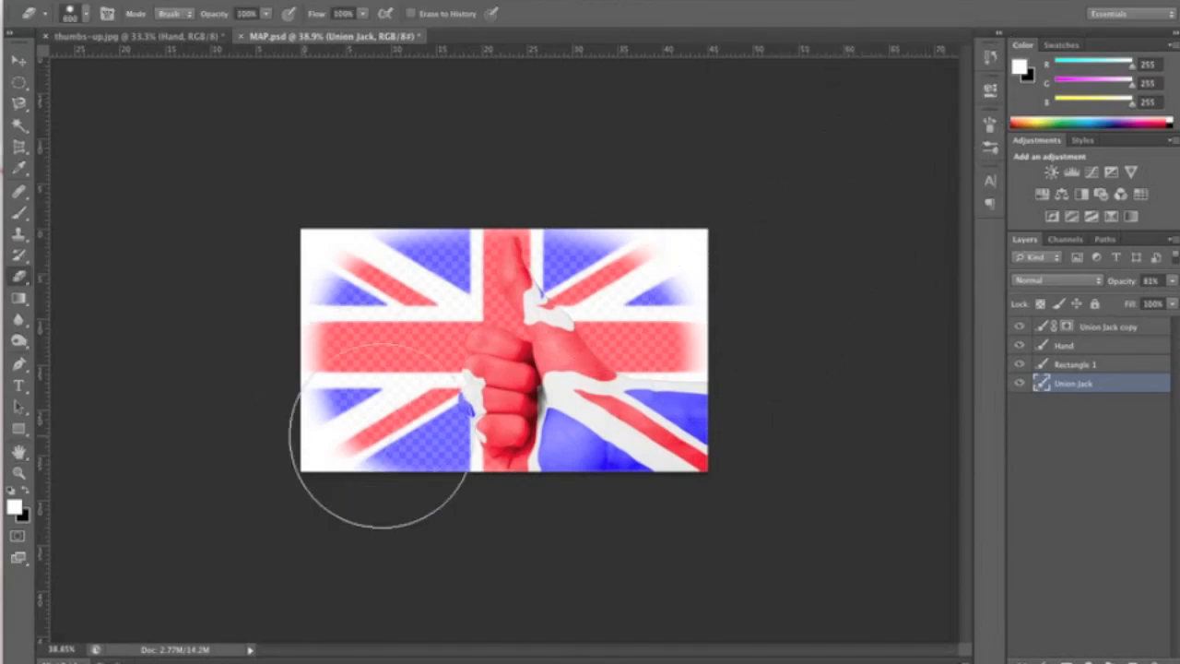